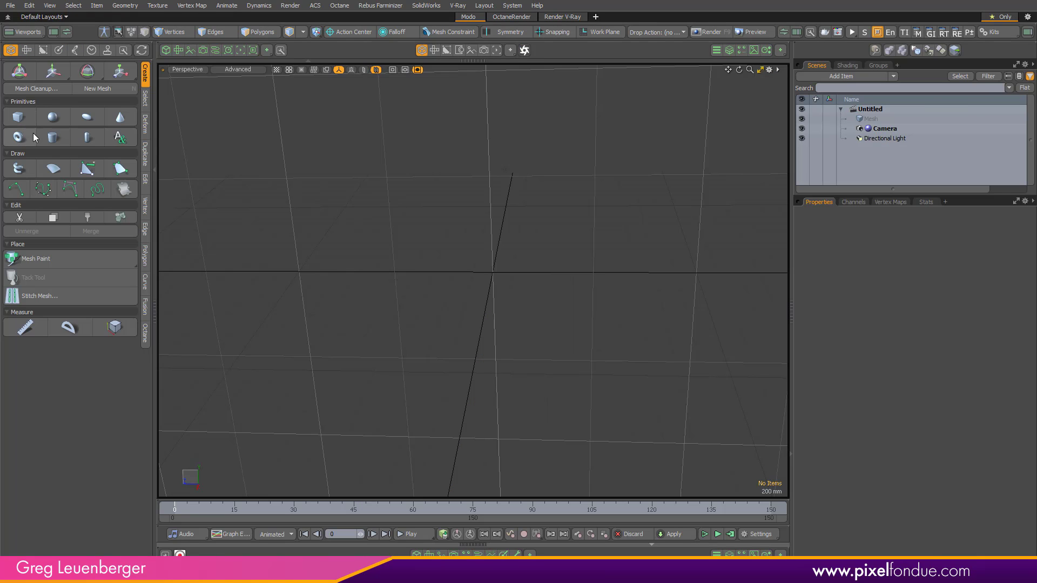
Create a torus primitive at the origin and subdivide its mesh once
{"action": "left_click", "coordinate": [33, 134]}
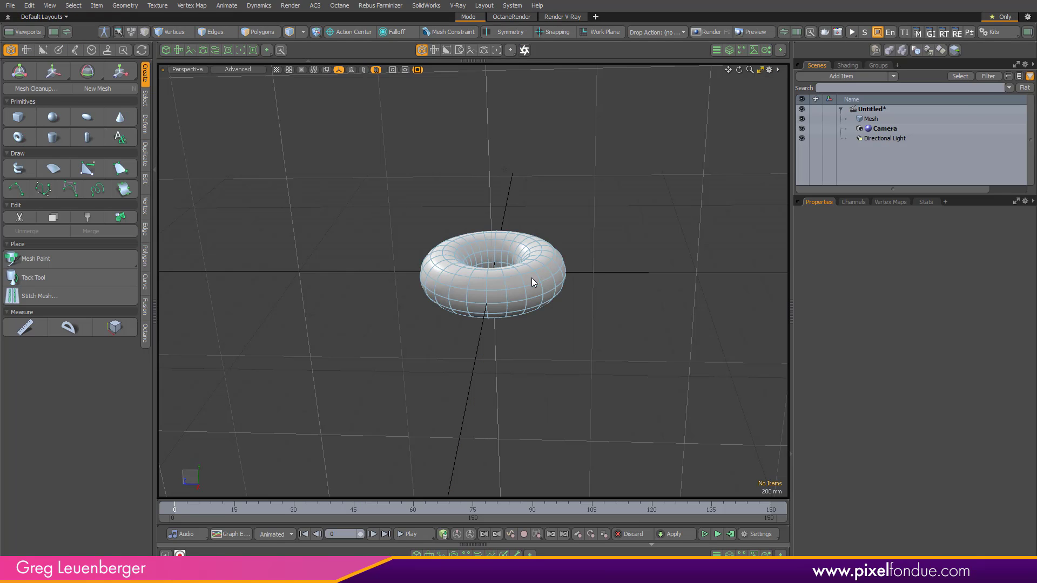
{"action": "key", "text": "d"}
{"action": "scroll", "coordinate": [521, 282], "scroll_direction": "up", "scroll_amount": 5}
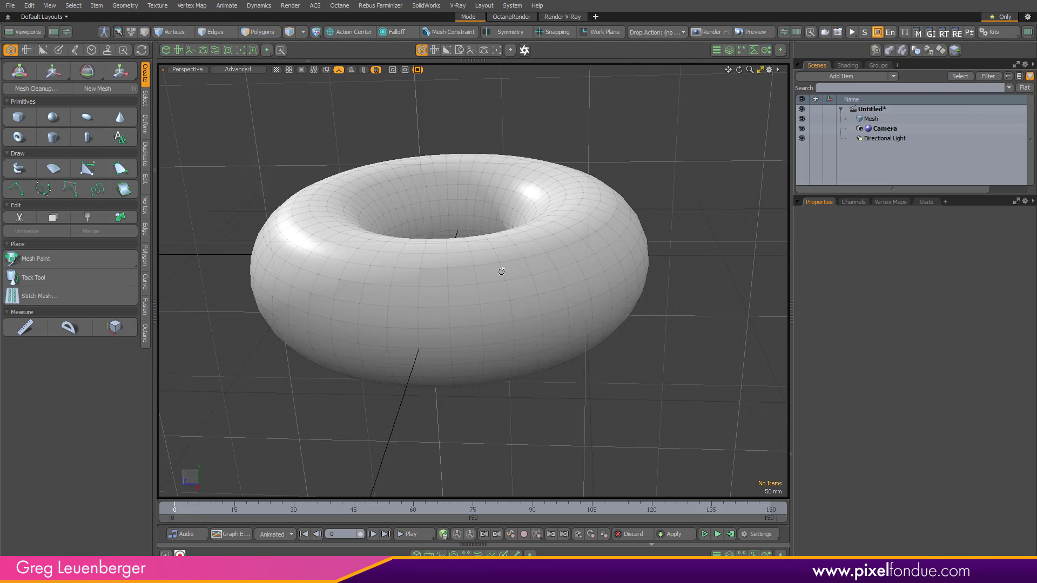
{"action": "scroll", "coordinate": [487, 373], "scroll_direction": "down", "scroll_amount": 4}
{"action": "left_click_drag", "start_coordinate": [495, 273], "coordinate": [504, 384], "text": "alt"}
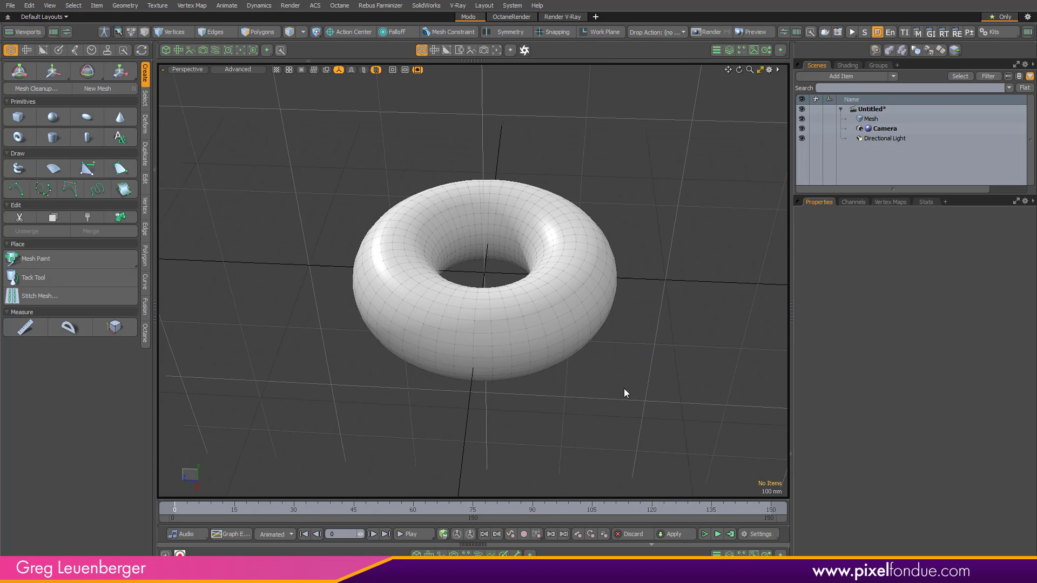
{"action": "left_click_drag", "start_coordinate": [627, 389], "coordinate": [600, 453], "text": "alt"}
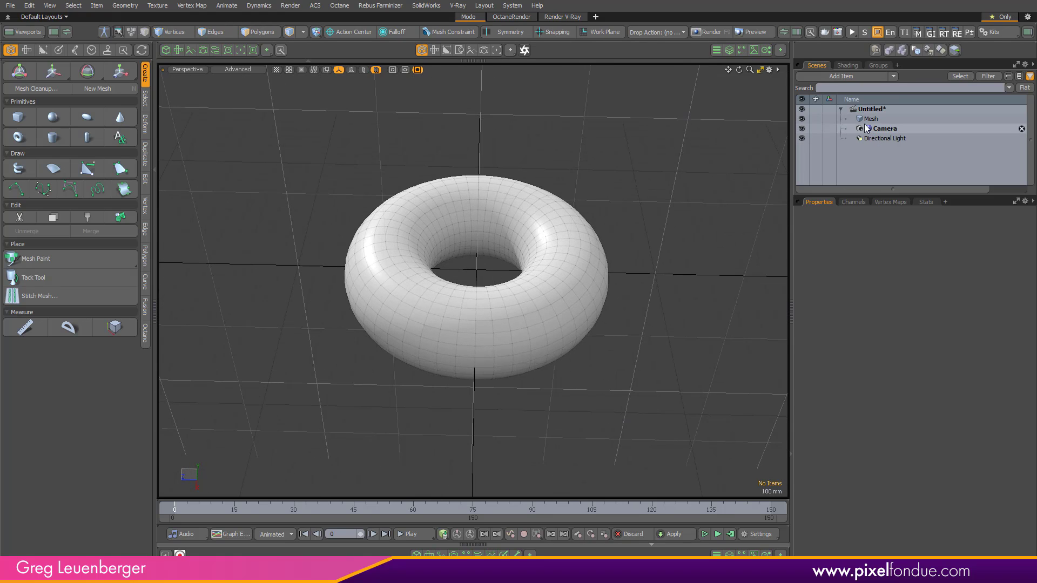
Rename the torus mesh item as Torus
{"action": "left_click", "coordinate": [870, 120]}
{"action": "double_click", "coordinate": [871, 120]}
{"action": "type", "text": "Torus"}
{"action": "key", "text": "Return"}
Add a Particle Cloud item to the scene and view it together with the torus from the right
{"action": "left_click", "coordinate": [853, 76]}
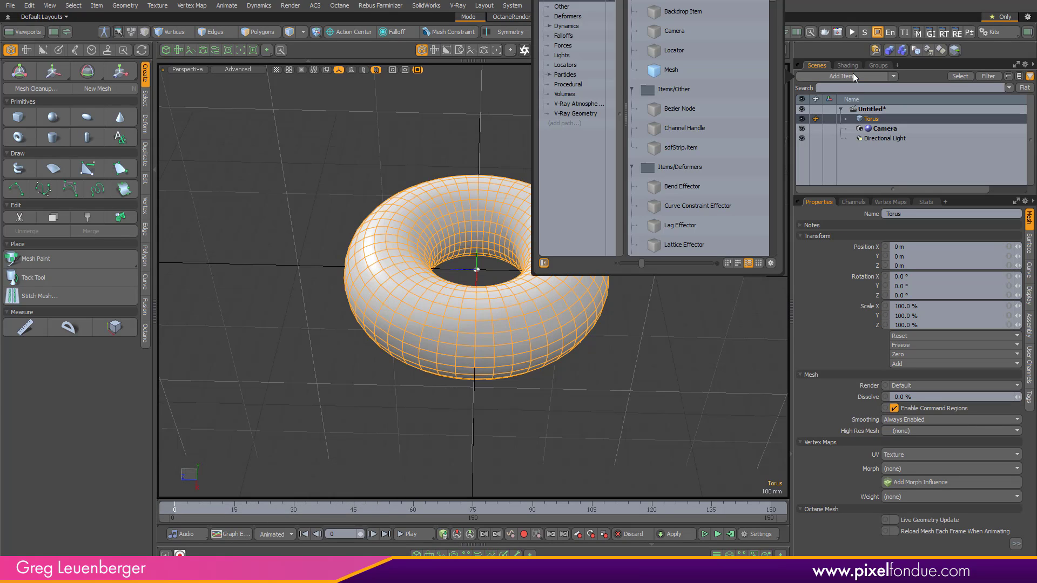
{"action": "type", "text": "part"}
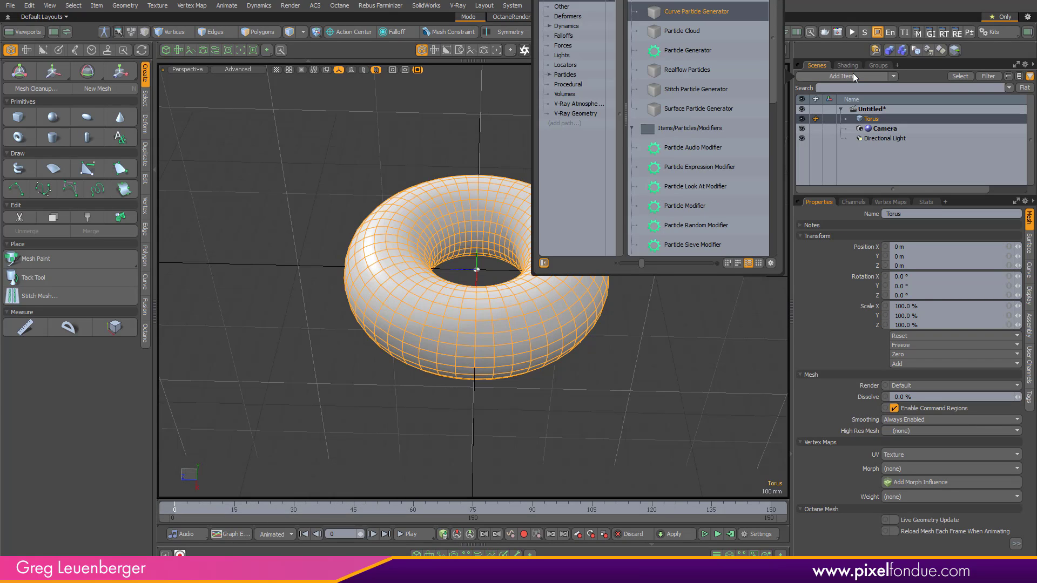
{"action": "left_click", "coordinate": [696, 34]}
{"action": "left_click_drag", "start_coordinate": [514, 292], "coordinate": [488, 220], "text": "alt"}
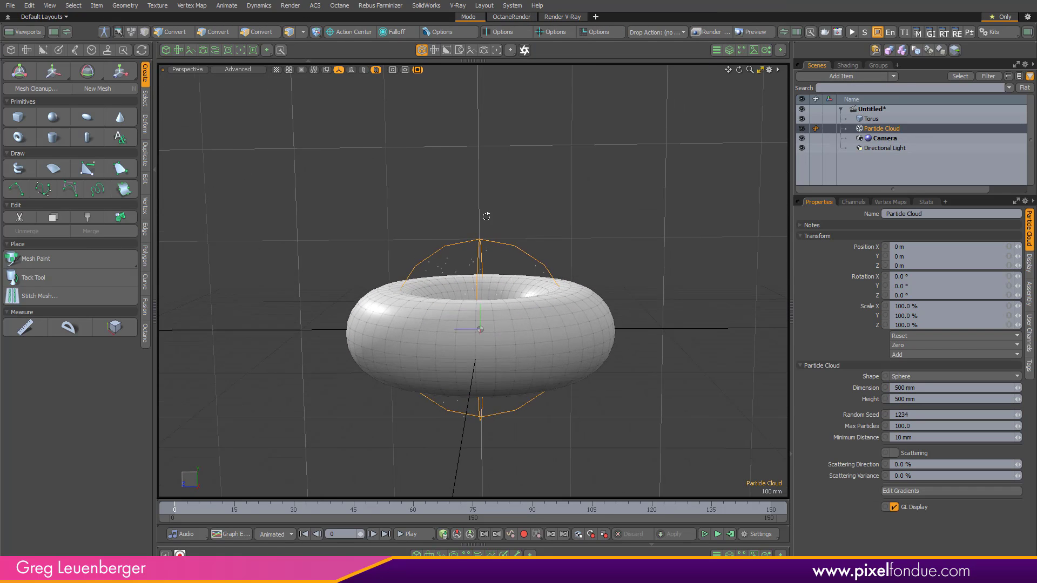
{"action": "key", "text": "KP_3"}
{"action": "left_click_drag", "start_coordinate": [686, 434], "coordinate": [658, 313], "text": "alt+shift"}
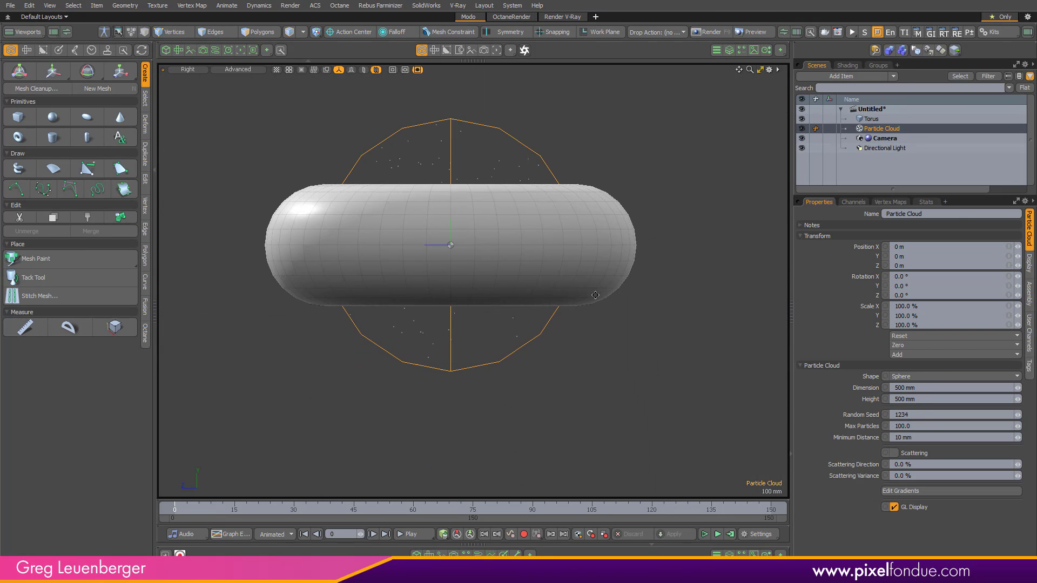
Try the particle cloud's other shapes through to Cumulus, and set the shape back to Sphere
{"action": "left_click", "coordinate": [908, 377]}
{"action": "left_click", "coordinate": [909, 384]}
{"action": "left_click", "coordinate": [909, 378]}
{"action": "left_click", "coordinate": [911, 385]}
{"action": "left_click", "coordinate": [912, 378]}
{"action": "left_click", "coordinate": [912, 383]}
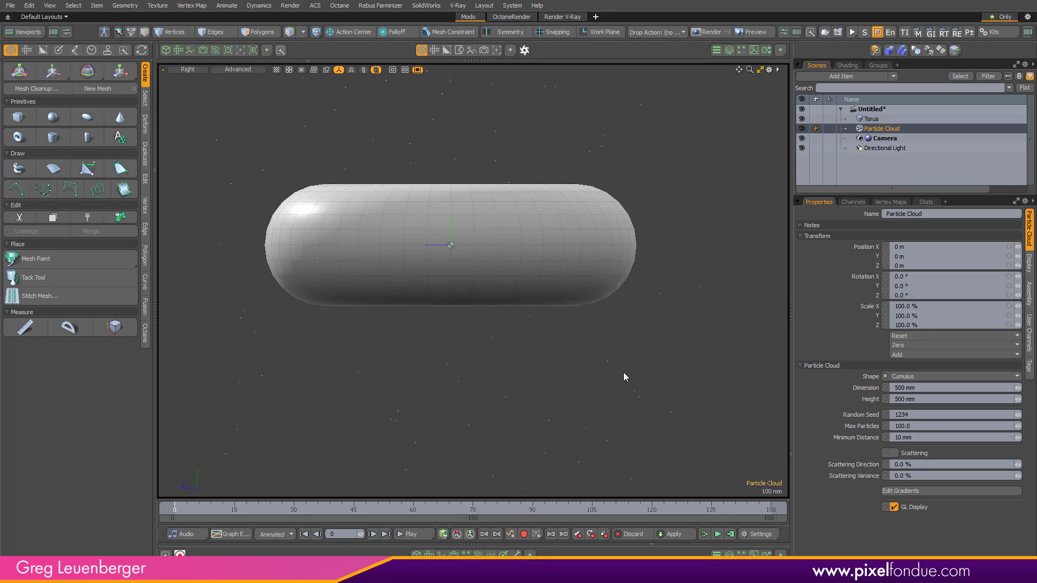
{"action": "left_click", "coordinate": [913, 376]}
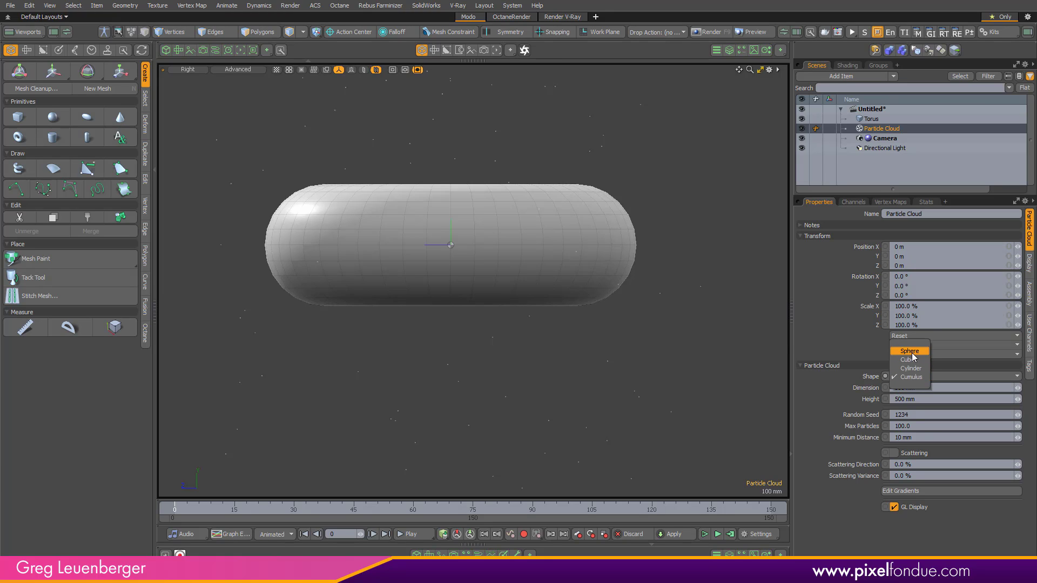
{"action": "left_click", "coordinate": [917, 357]}
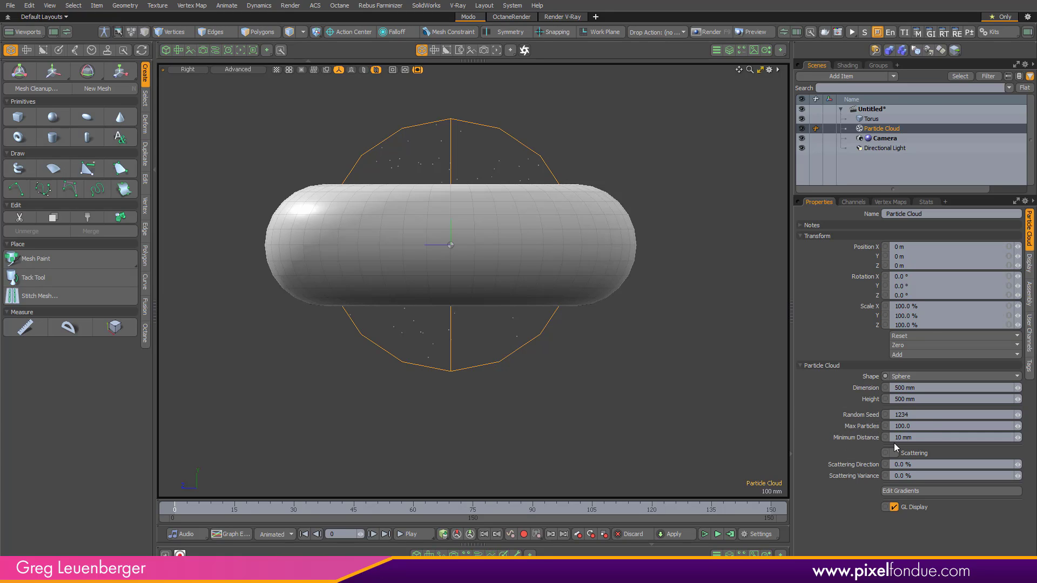
Enlarge the particle cloud's Dimension and Height together to 791 mm so the sphere encloses the whole torus
{"action": "left_click_drag", "start_coordinate": [864, 403], "coordinate": [866, 388]}
{"action": "key", "text": "c"}
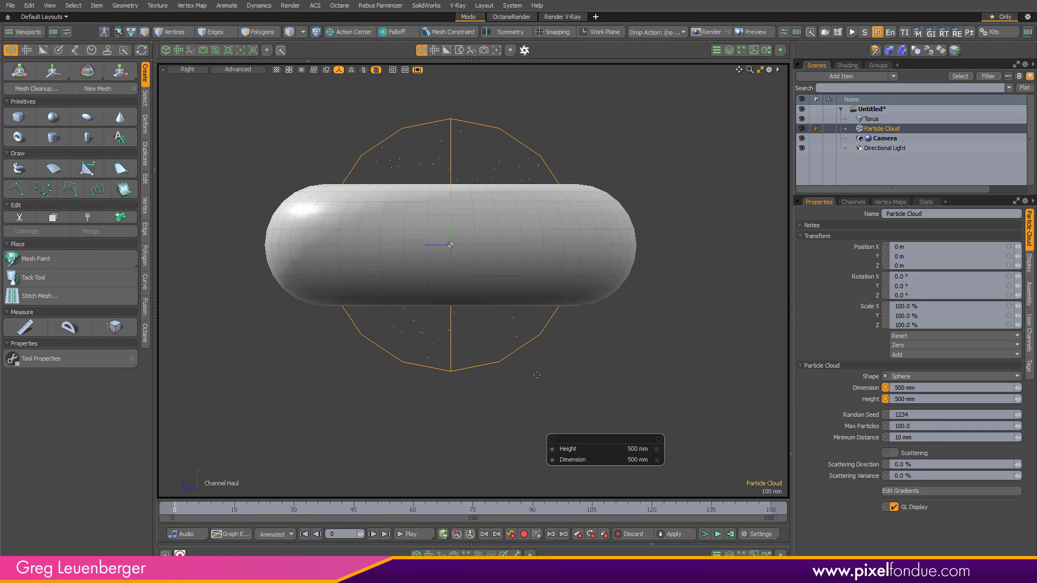
{"action": "left_click_drag", "start_coordinate": [540, 375], "coordinate": [628, 384]}
{"action": "key", "text": "ctrl+space"}
{"action": "left_click", "coordinate": [630, 343]}
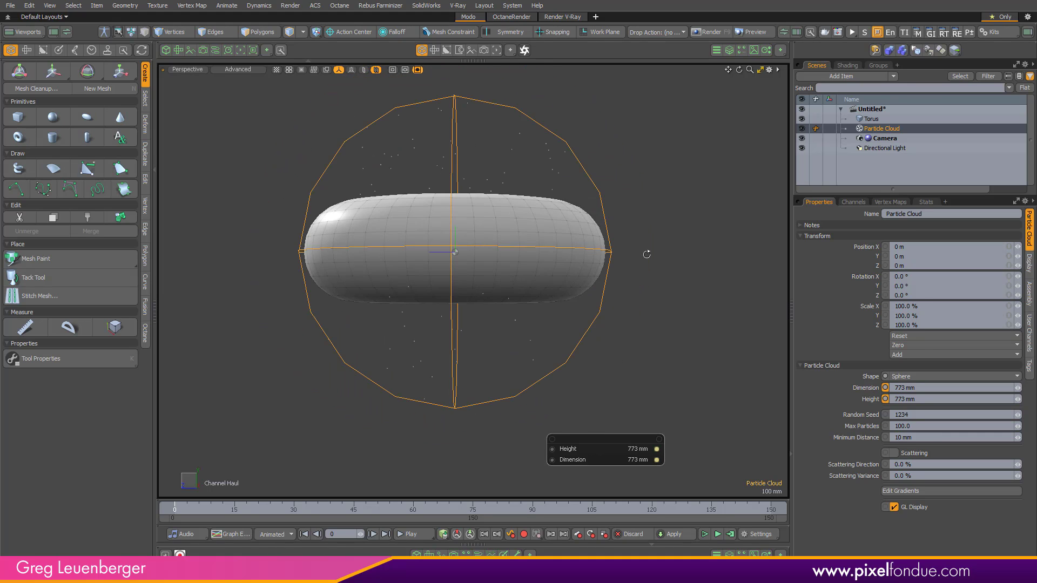
{"action": "left_click_drag", "start_coordinate": [634, 252], "coordinate": [510, 430], "text": "alt"}
{"action": "key", "text": "ctrl+space"}
{"action": "left_click", "coordinate": [510, 402]}
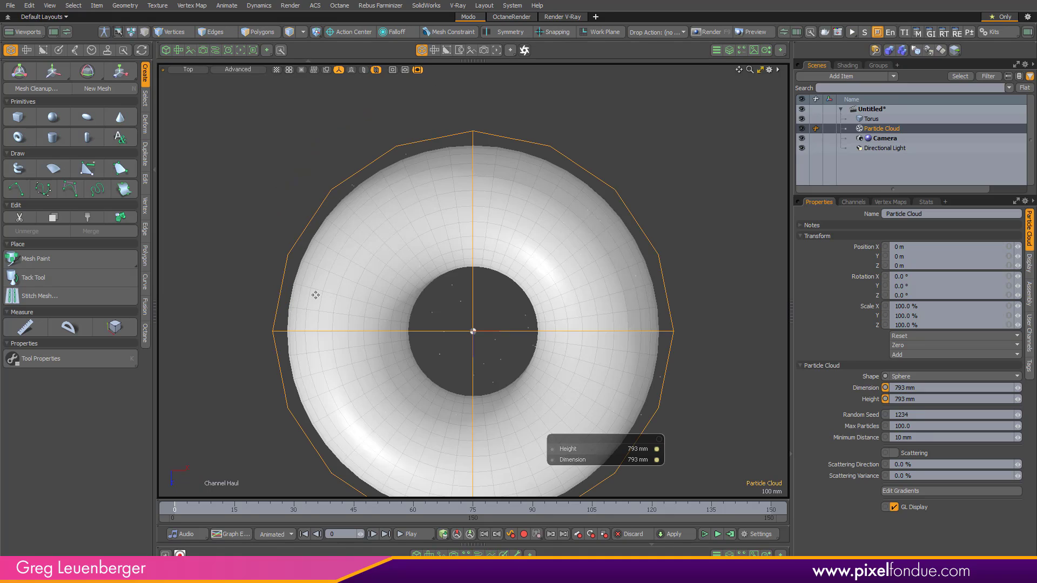
{"action": "left_click_drag", "start_coordinate": [446, 366], "coordinate": [437, 326], "text": "alt+shift"}
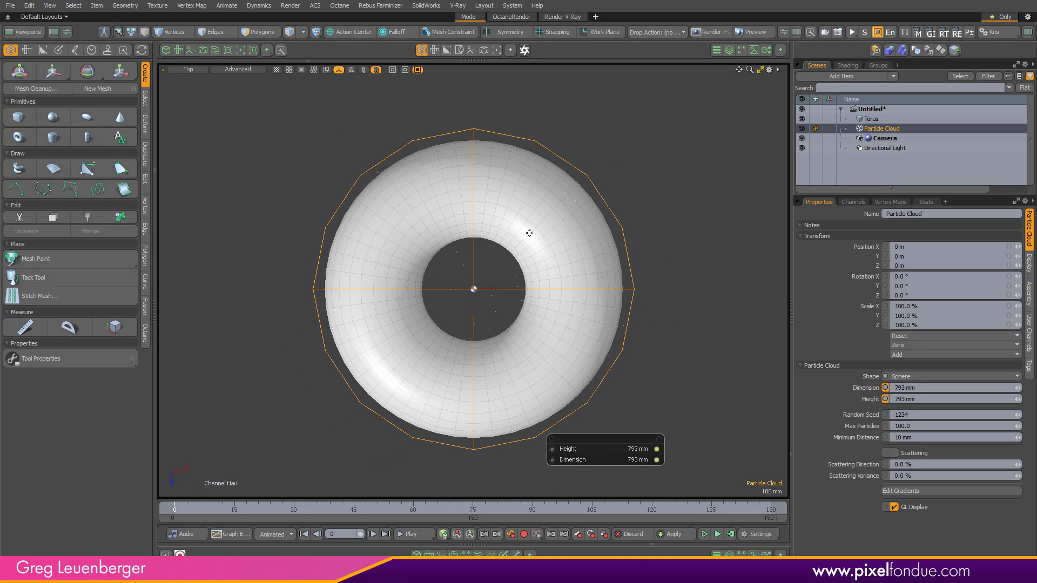
{"action": "key", "text": "ctrl+space"}
{"action": "left_click", "coordinate": [589, 339]}
{"action": "left_click_drag", "start_coordinate": [643, 343], "coordinate": [642, 358]}
{"action": "key", "text": "space"}
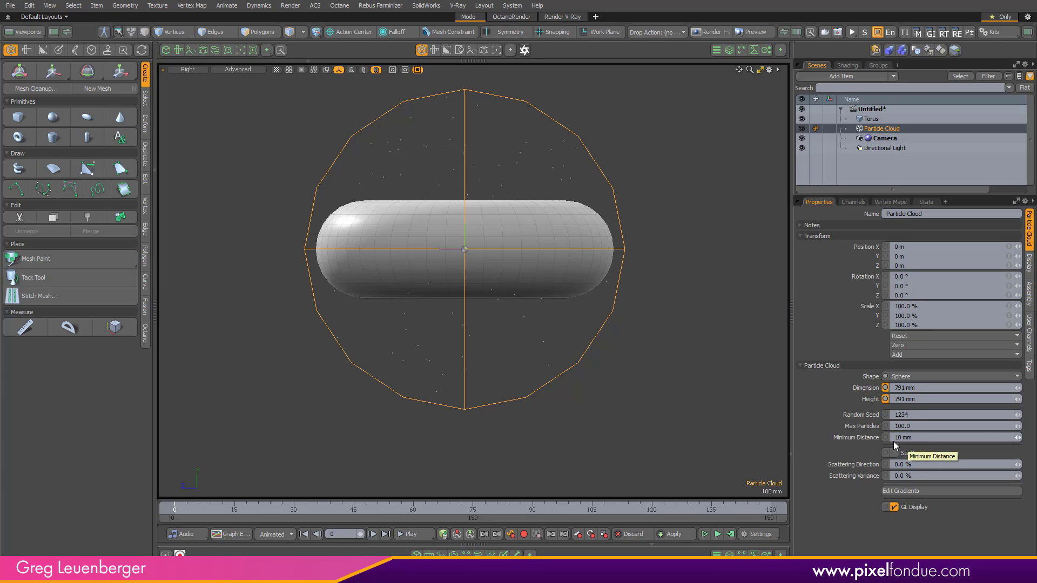
Set the particle cloud's minimum distance to 22 mm and its maximum particles to 300000
{"action": "key", "text": "ctrl+2"}
{"action": "left_click", "coordinate": [679, 404]}
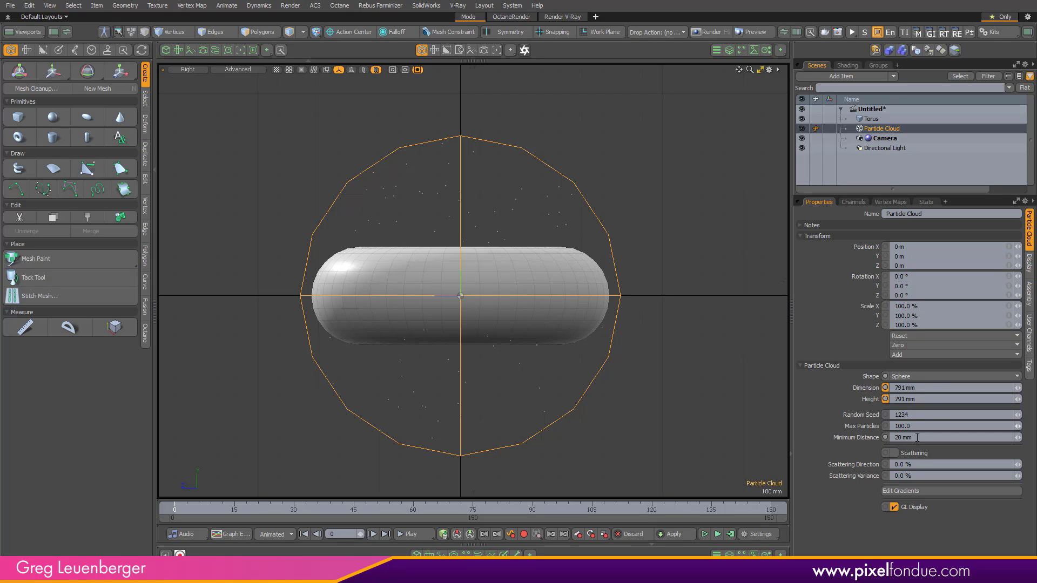
{"action": "left_click_drag", "start_coordinate": [899, 438], "coordinate": [870, 439]}
{"action": "left_click", "coordinate": [919, 426]}
{"action": "type", "text": "30000"}
{"action": "key", "text": "Return"}
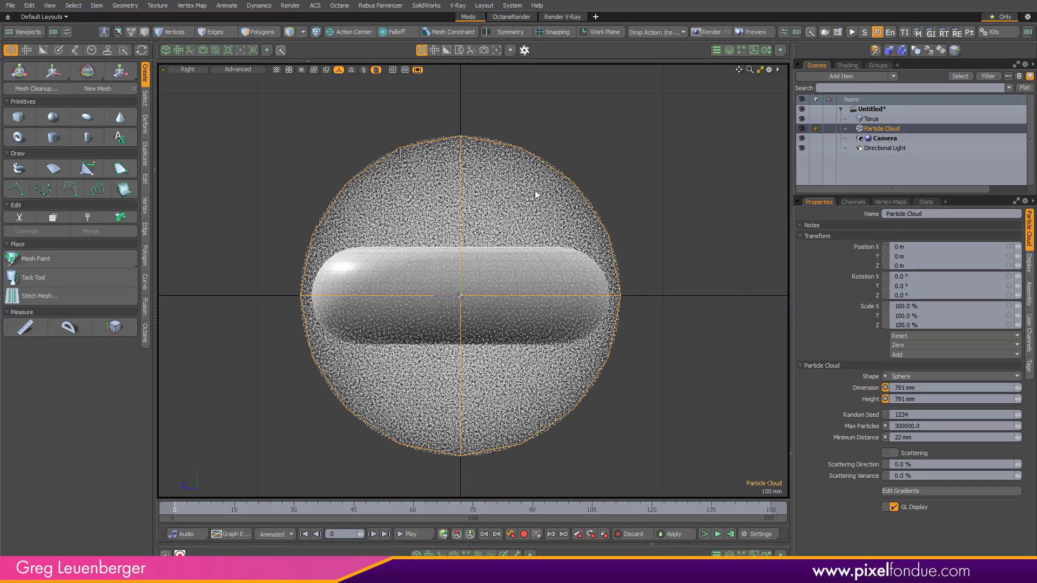
Inspect the dense particle cloud around the torus up close, and hide the cloud item
{"action": "left_click_drag", "start_coordinate": [468, 215], "coordinate": [488, 192], "text": "ctrl+alt"}
{"action": "left_click_drag", "start_coordinate": [504, 356], "coordinate": [599, 341], "text": "ctrl+alt"}
{"action": "key", "text": "a"}
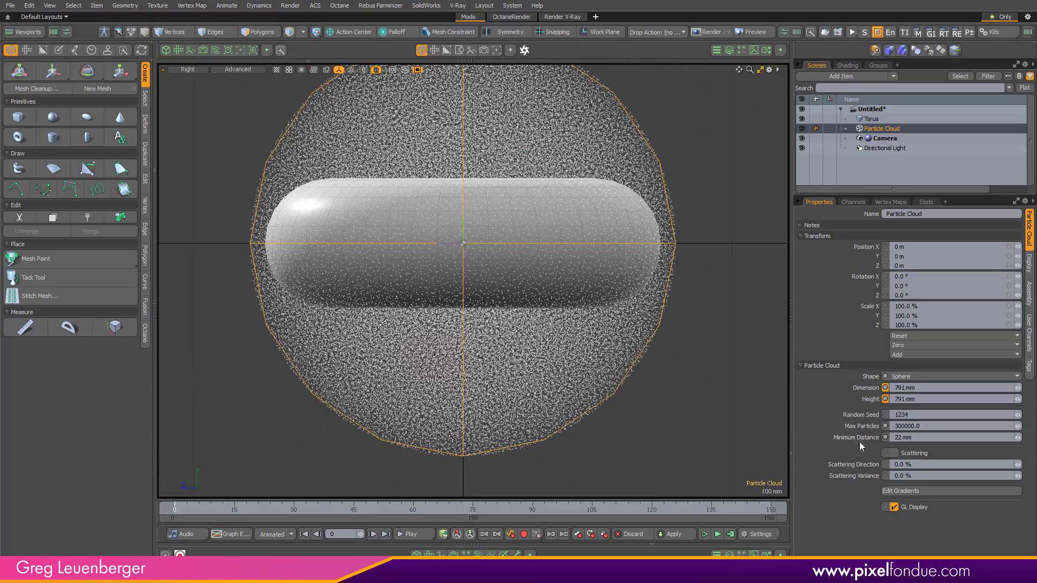
{"action": "left_click_drag", "start_coordinate": [671, 390], "coordinate": [613, 419], "text": "alt+shift"}
{"action": "scroll", "coordinate": [630, 410], "scroll_direction": "down", "scroll_amount": 3}
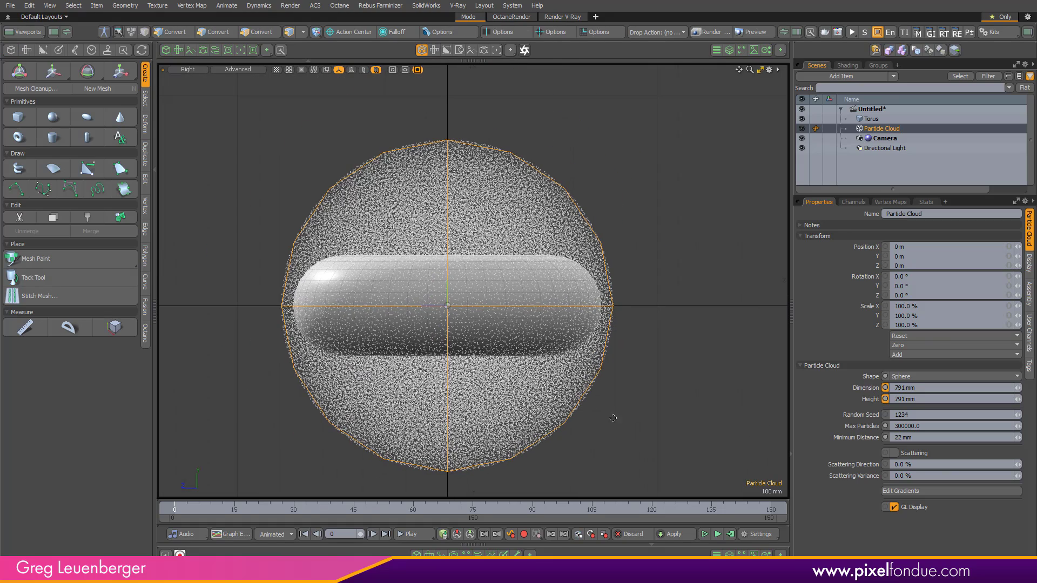
{"action": "left_click", "coordinate": [801, 128]}
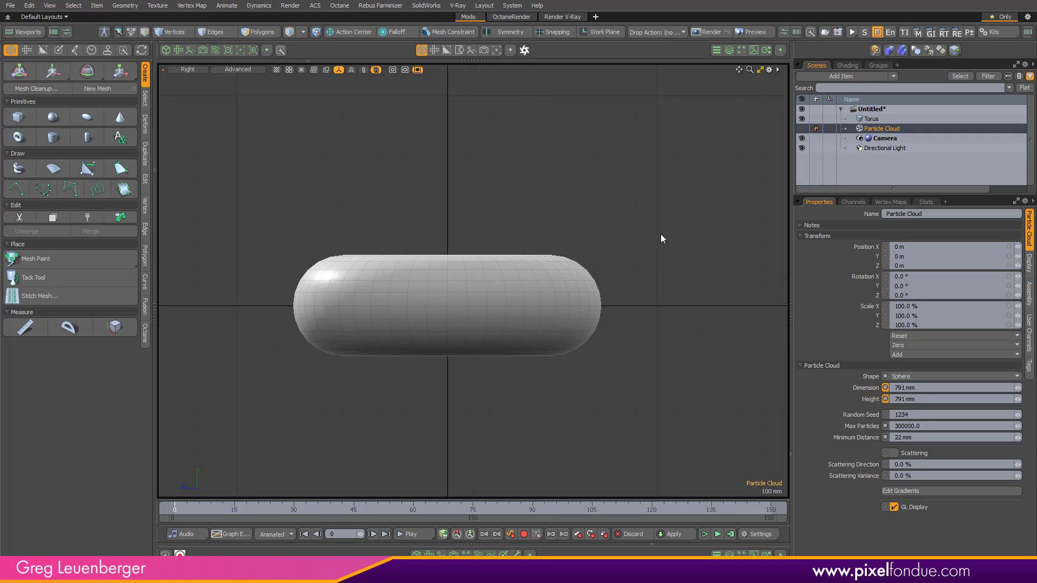
Add a new empty mesh item and name it Sphere Proto
{"action": "key", "text": "n"}
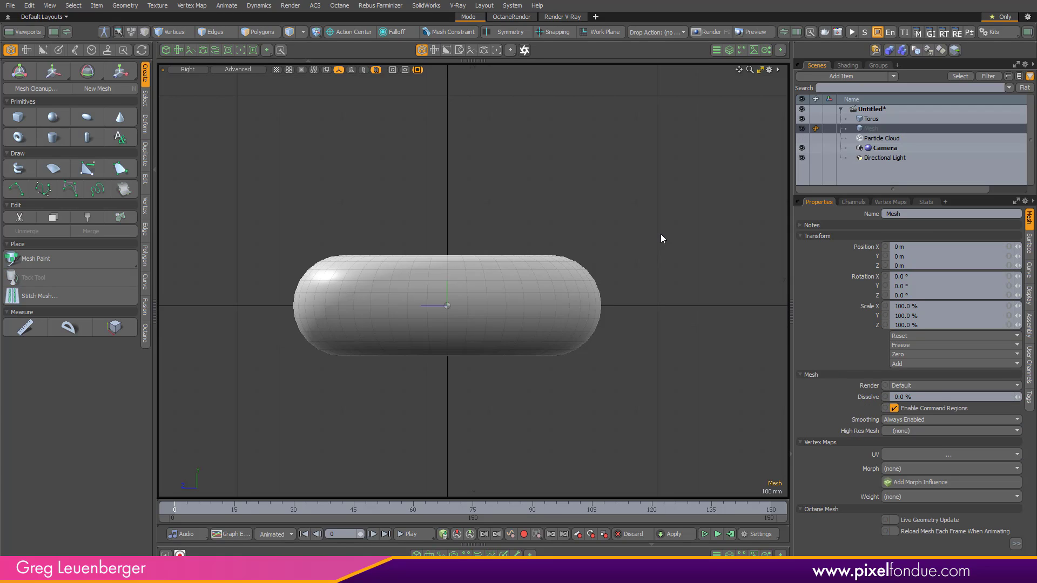
{"action": "key", "text": "F2"}
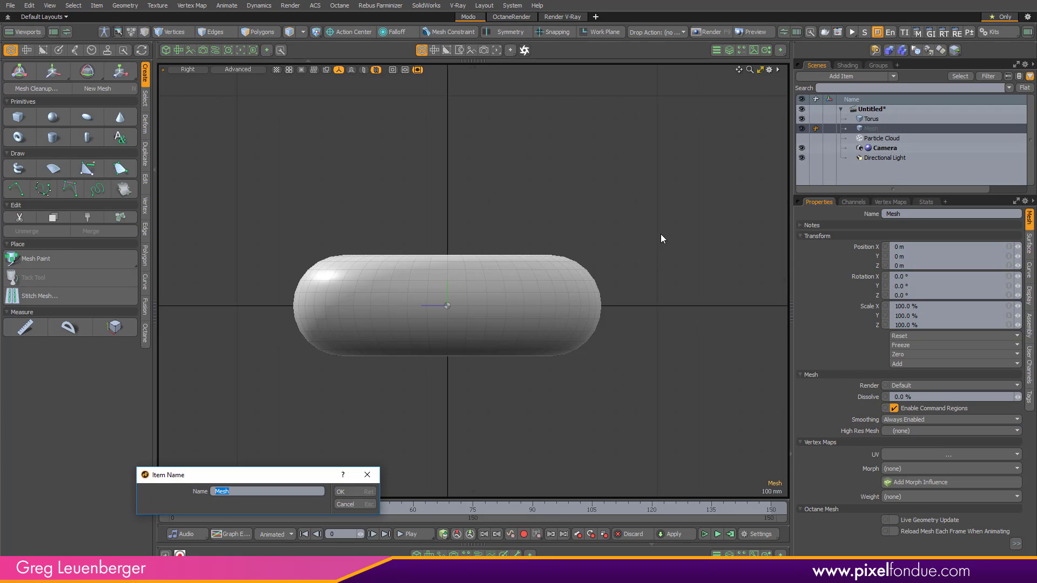
{"action": "type", "text": "Sphere Proto"}
{"action": "key", "text": "Return"}
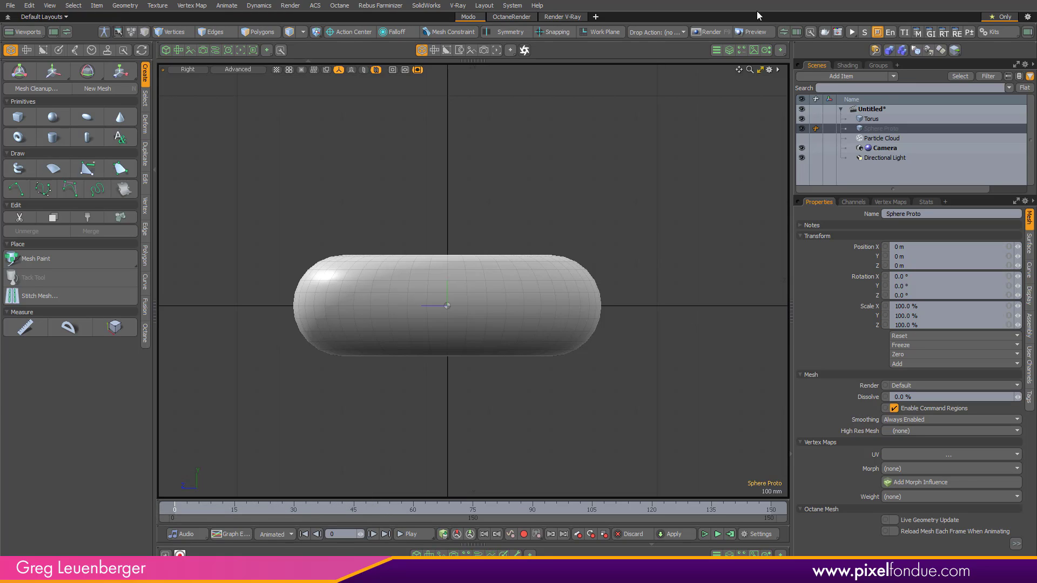
Add a procedural Sphere mesh operation to the Sphere Proto item
{"action": "left_click", "coordinate": [728, 51]}
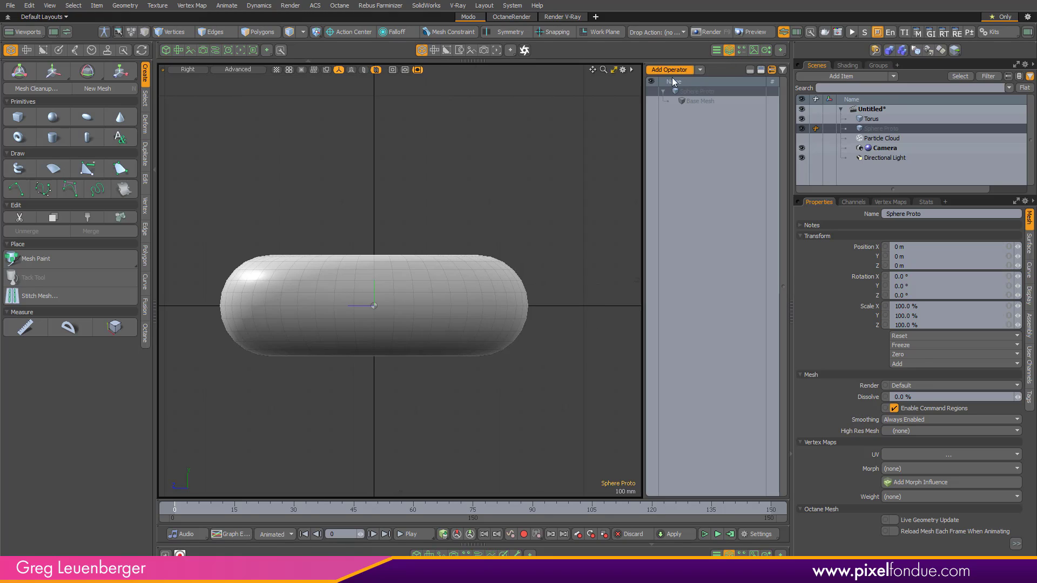
{"action": "type", "text": "sph"}
{"action": "key", "text": "Return"}
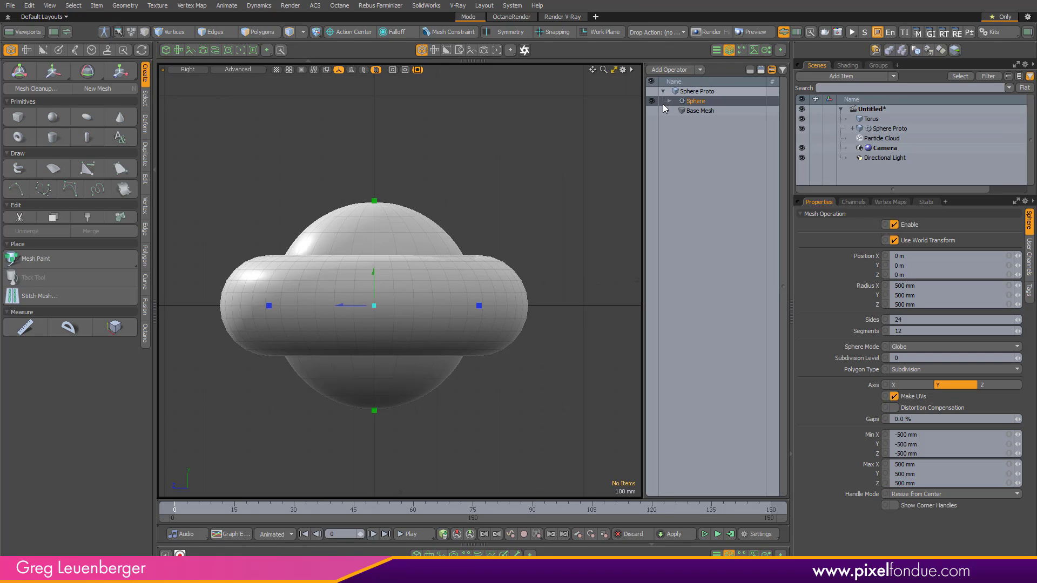
Configure the procedural sphere with polygon type Face, sphere mode Tesselation and subdivision level 1
{"action": "left_click", "coordinate": [910, 370]}
{"action": "left_click", "coordinate": [913, 360]}
{"action": "left_click", "coordinate": [895, 348]}
{"action": "left_click", "coordinate": [899, 368]}
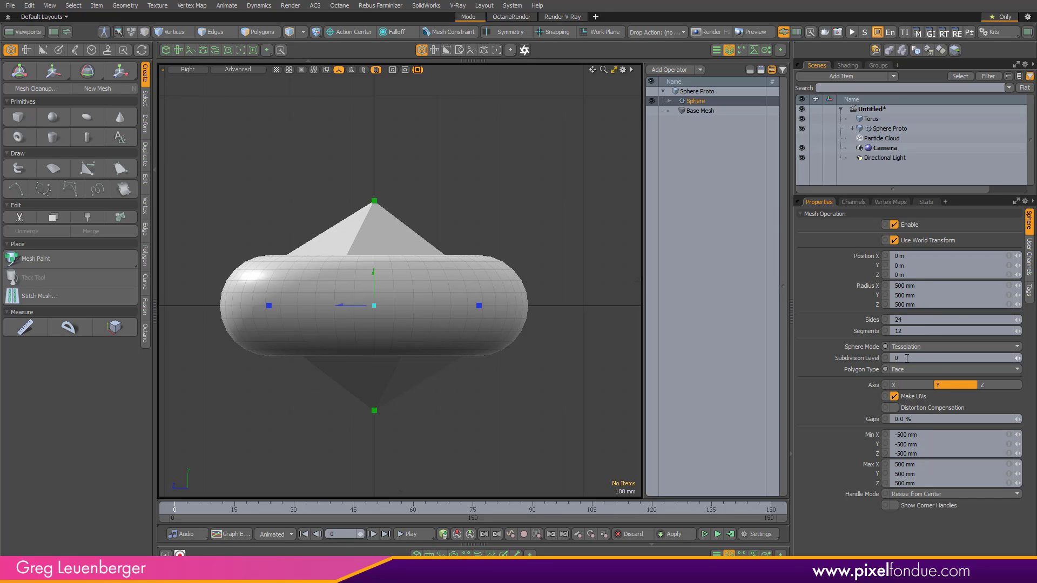
{"action": "left_click", "coordinate": [917, 358]}
{"action": "type", "text": "1"}
{"action": "key", "text": "Return"}
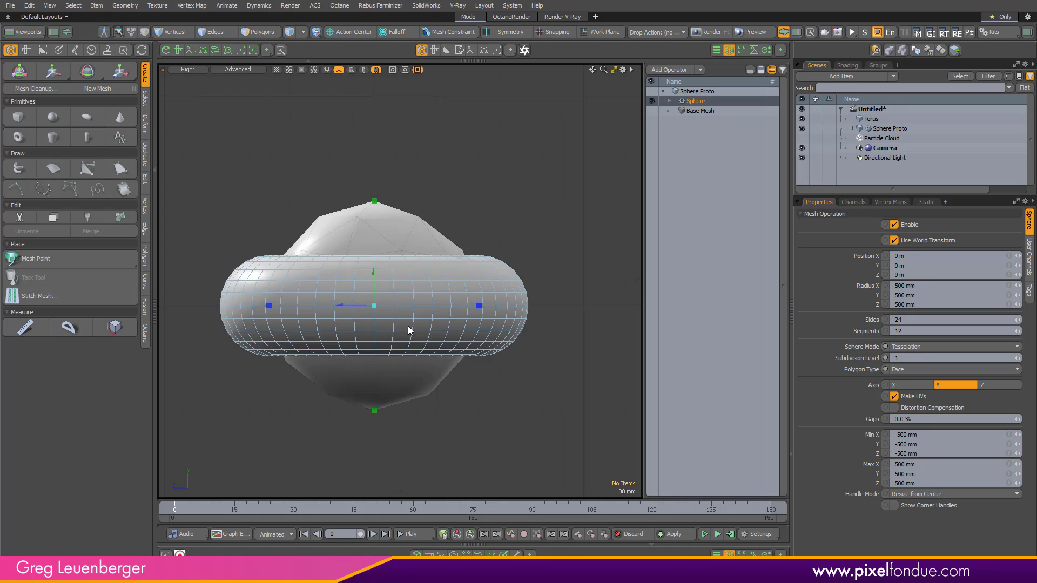
{"action": "scroll", "coordinate": [458, 440], "scroll_direction": "up", "scroll_amount": 1}
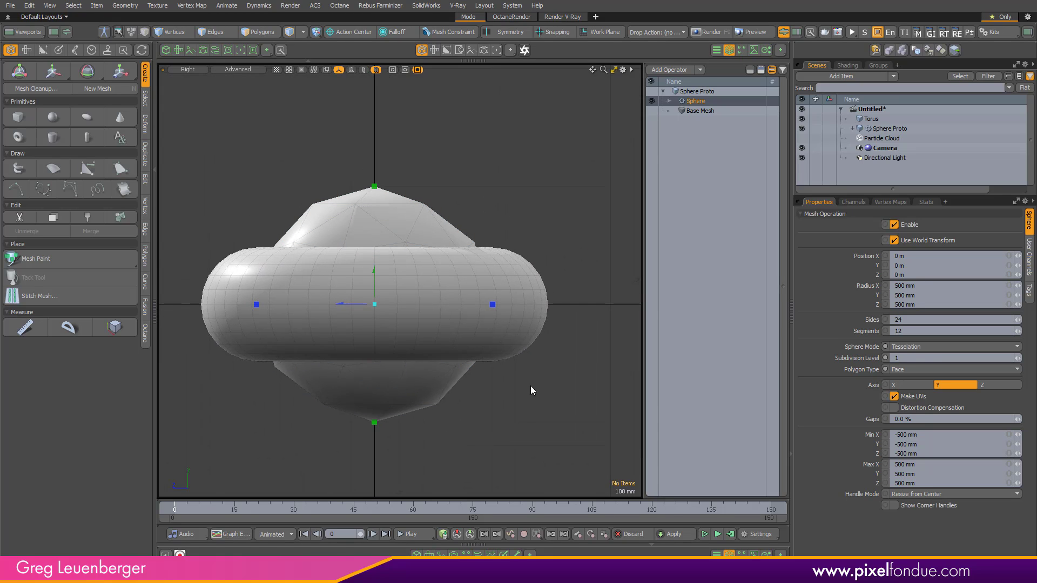
Check the particle cloud's minimum distance and set the procedural sphere's radius to 10 mm on X, Y and Z
{"action": "left_click", "coordinate": [937, 286]}
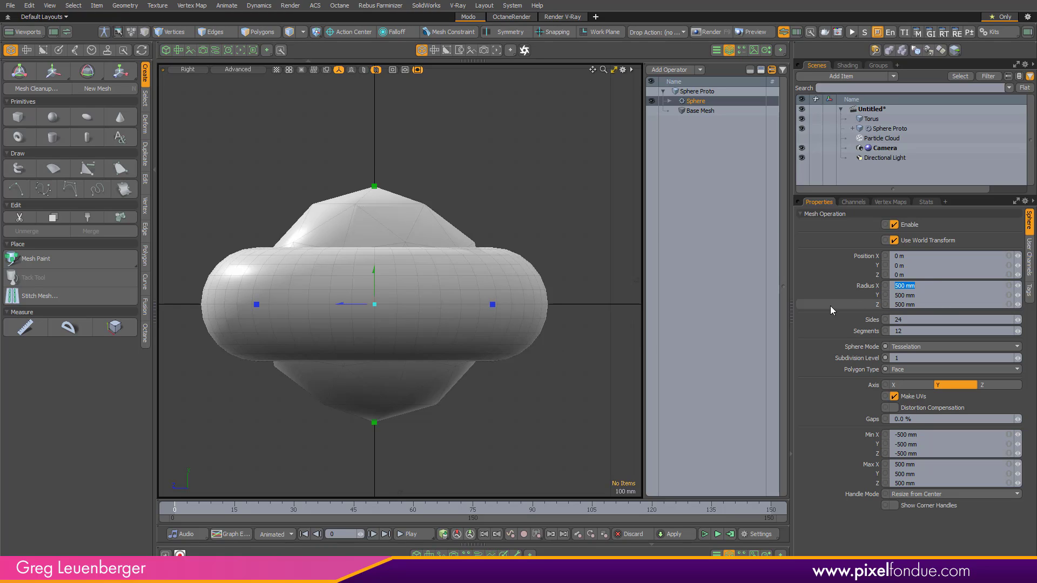
{"action": "left_click", "coordinate": [889, 139]}
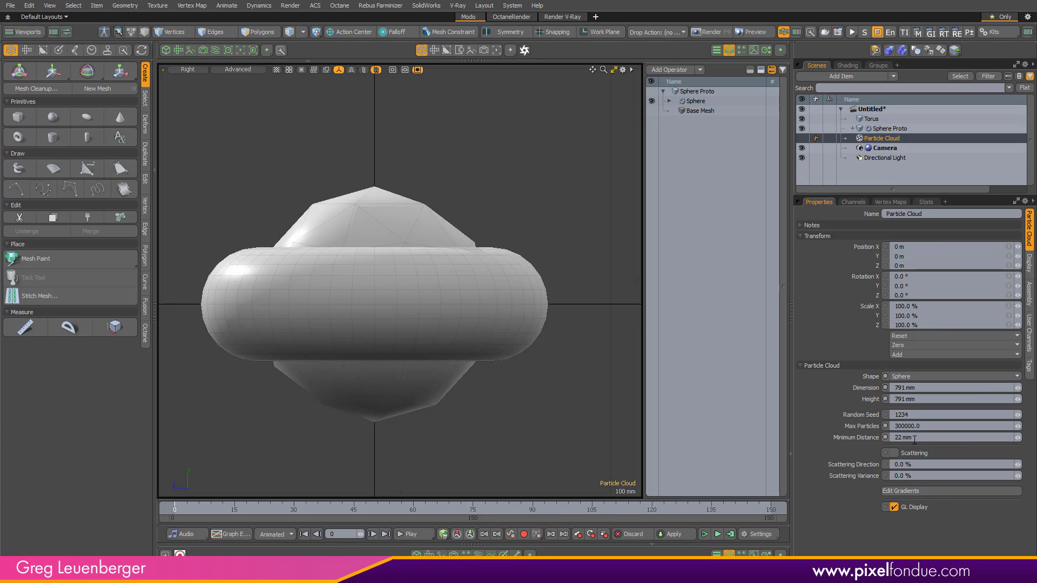
{"action": "left_click", "coordinate": [888, 129]}
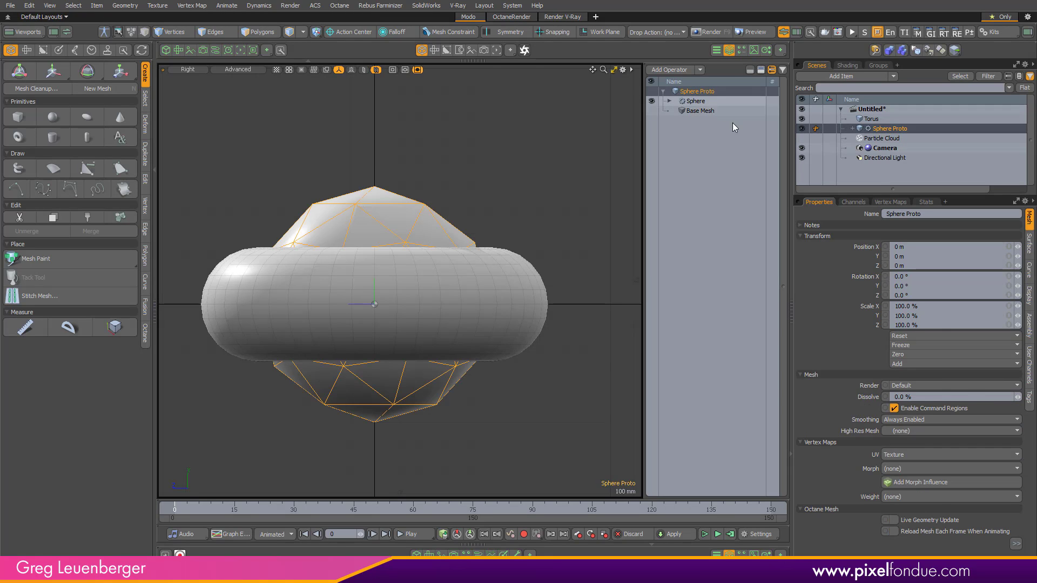
{"action": "left_click", "coordinate": [695, 101]}
{"action": "left_click", "coordinate": [932, 287]}
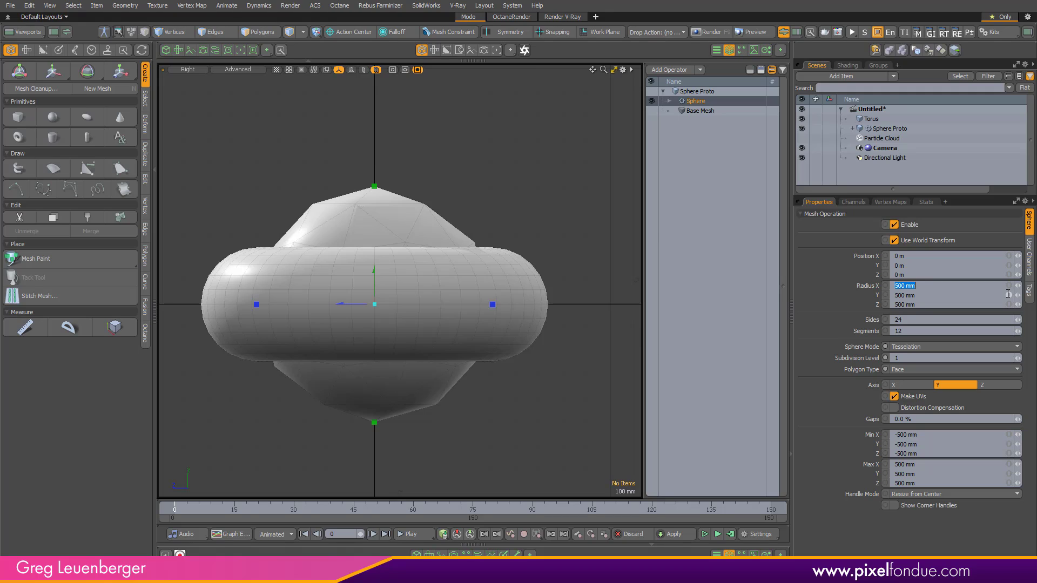
{"action": "type", "text": ".02 /2"}
{"action": "key", "text": "Return"}
{"action": "key", "text": "ctrl+space"}
{"action": "left_click", "coordinate": [606, 264]}
{"action": "left_click_drag", "start_coordinate": [400, 238], "coordinate": [440, 419], "text": "alt"}
{"action": "left_click_drag", "start_coordinate": [361, 279], "coordinate": [396, 319], "text": "ctrl+alt"}
{"action": "scroll", "coordinate": [507, 297], "scroll_direction": "down", "scroll_amount": 3}
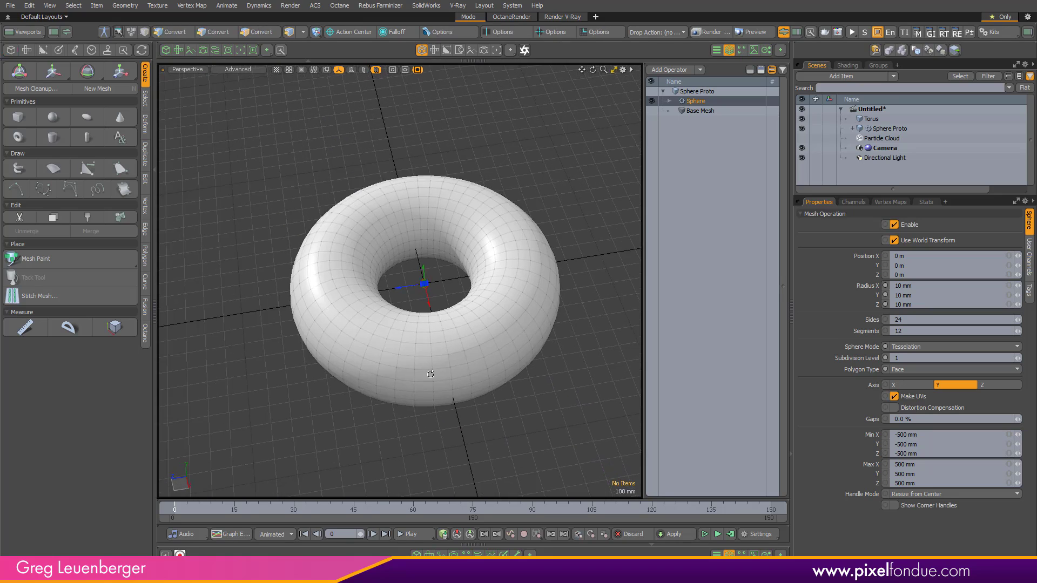
{"action": "left_click_drag", "start_coordinate": [424, 379], "coordinate": [445, 411], "text": "alt"}
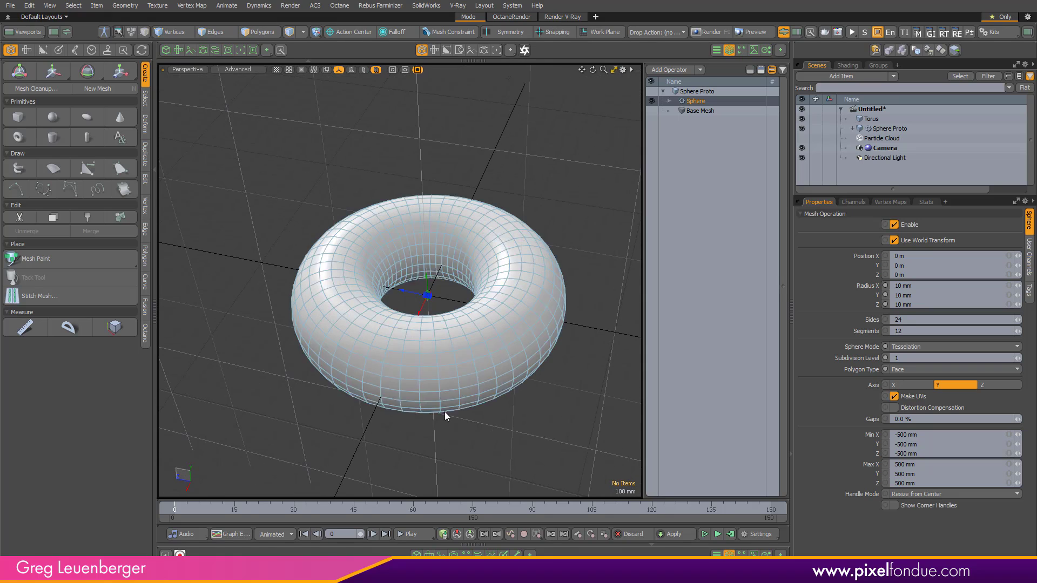
Add a Replicator item with Sphere Proto as its prototype and Particle Cloud as its point source
{"action": "left_click", "coordinate": [858, 77]}
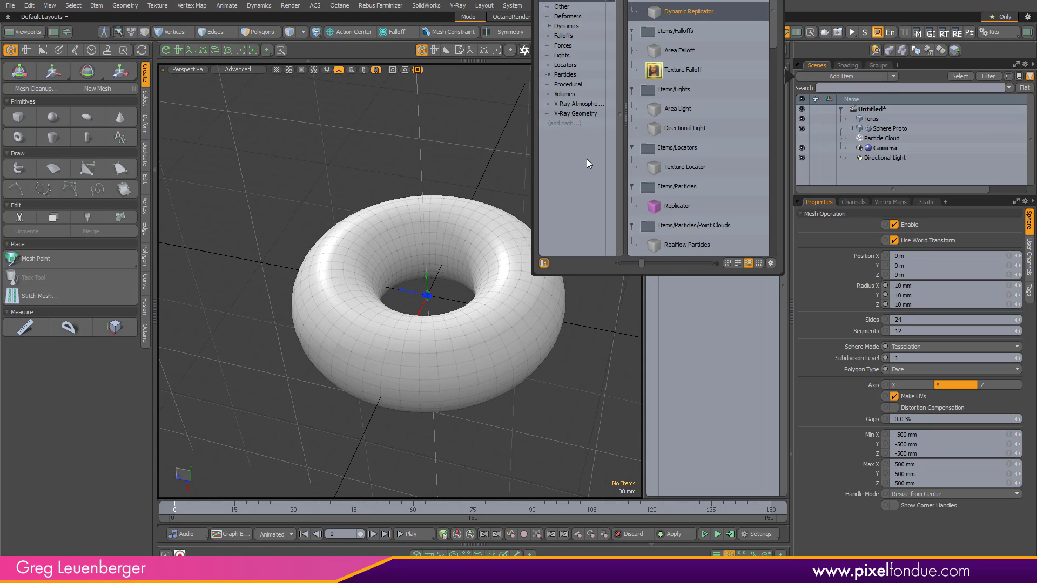
{"action": "double_click", "coordinate": [669, 206]}
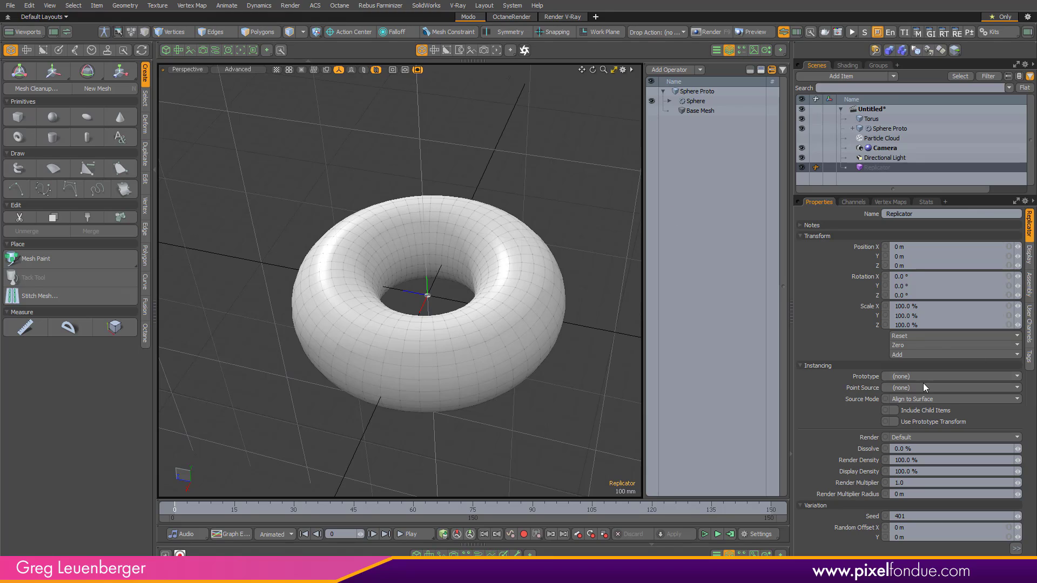
{"action": "left_click", "coordinate": [899, 377]}
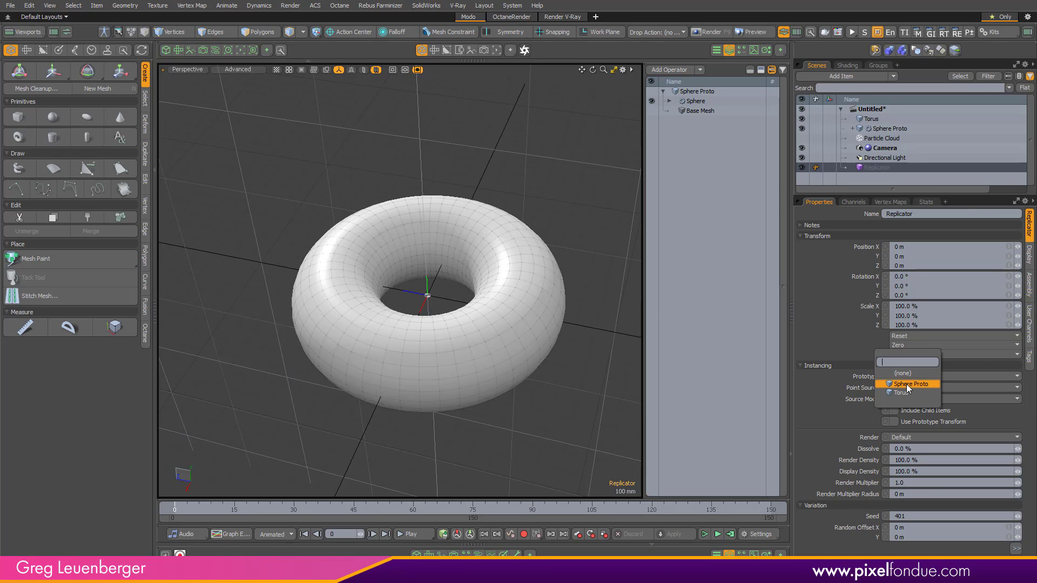
{"action": "left_click", "coordinate": [906, 384]}
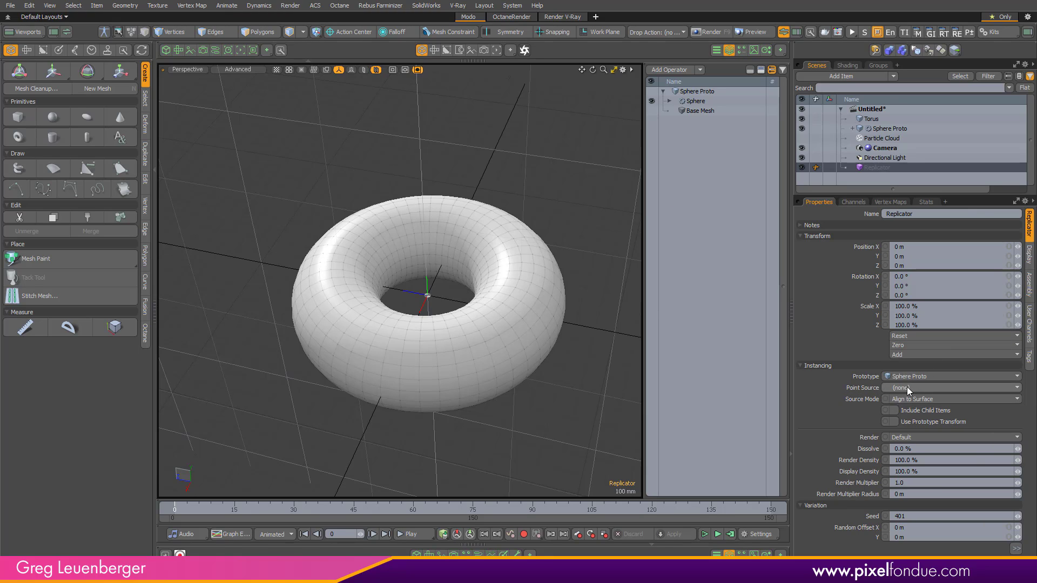
{"action": "left_click", "coordinate": [907, 389]}
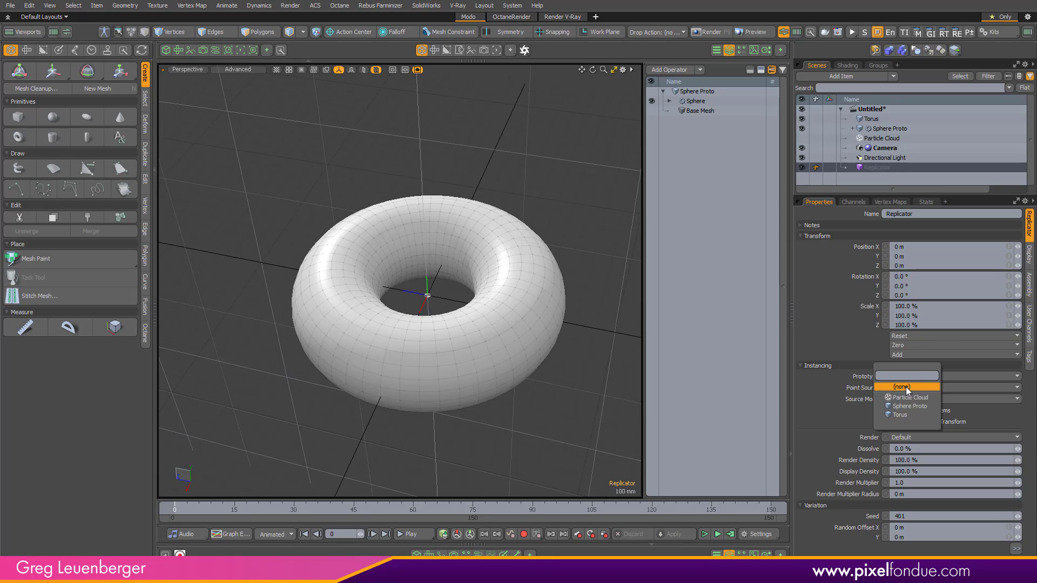
{"action": "left_click", "coordinate": [910, 397]}
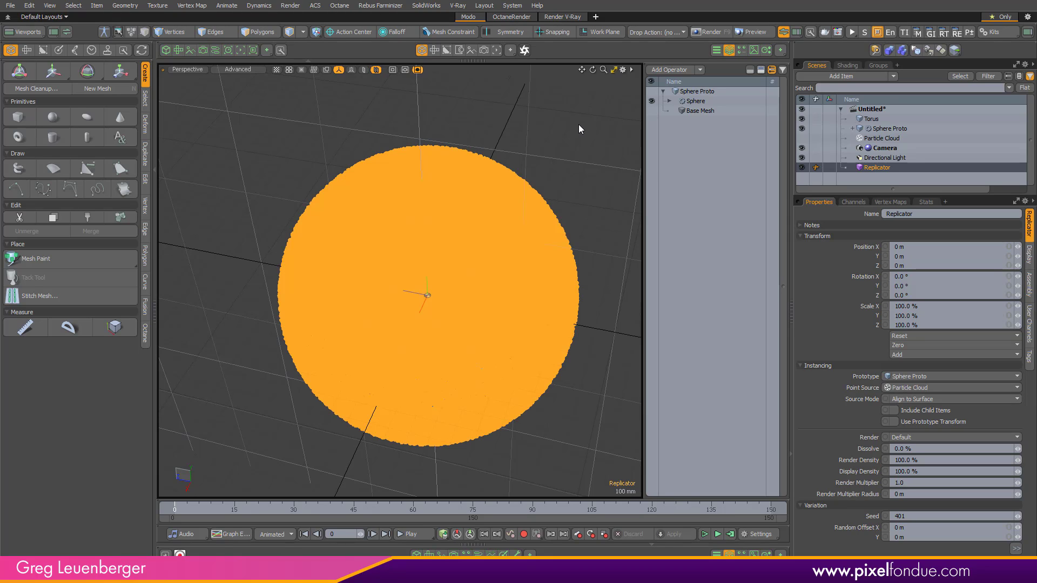
Hide the mesh operations list, clear the selection and examine the replicated spheres in the enlarged viewport
{"action": "left_click", "coordinate": [730, 51]}
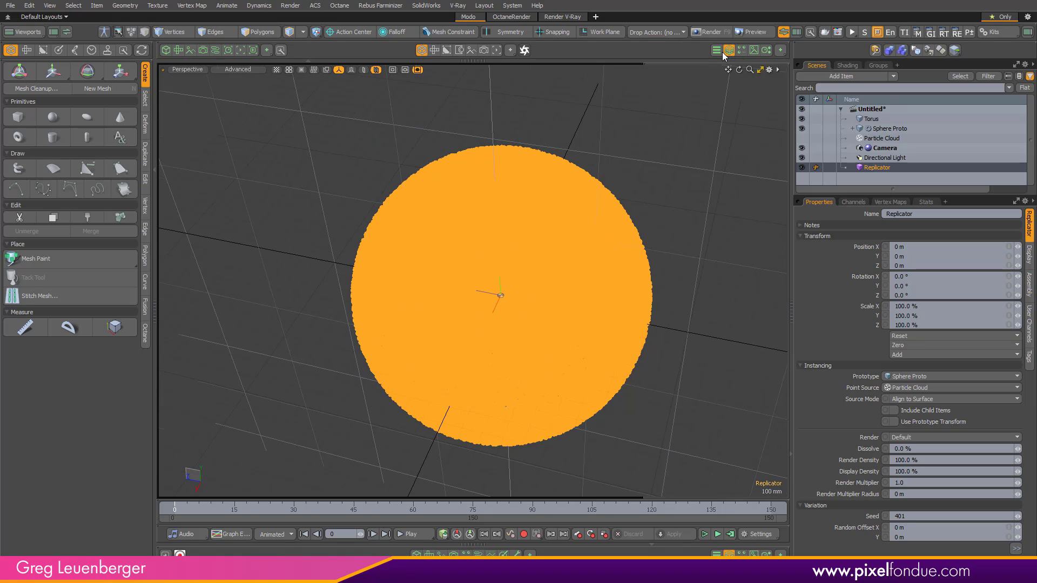
{"action": "left_click", "coordinate": [647, 160]}
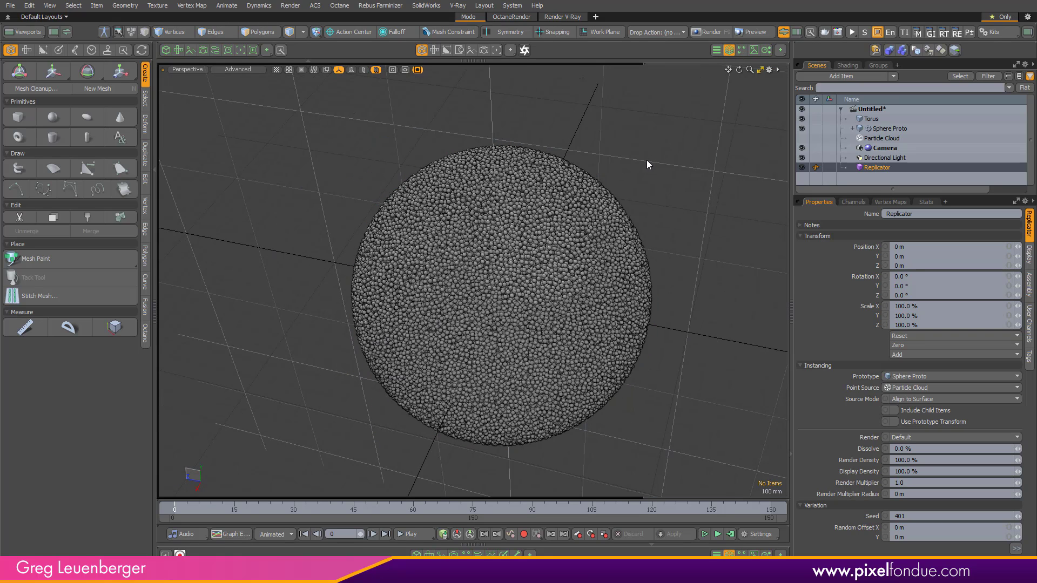
{"action": "left_click_drag", "start_coordinate": [550, 215], "coordinate": [524, 257], "text": "ctrl+alt"}
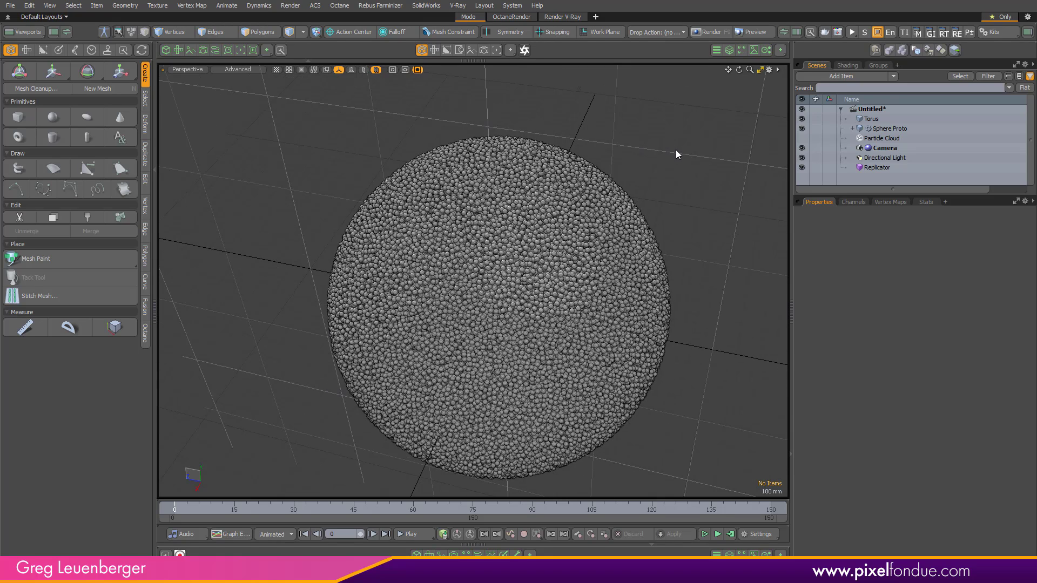
{"action": "left_click_drag", "start_coordinate": [672, 151], "coordinate": [671, 152], "text": "ctrl+alt"}
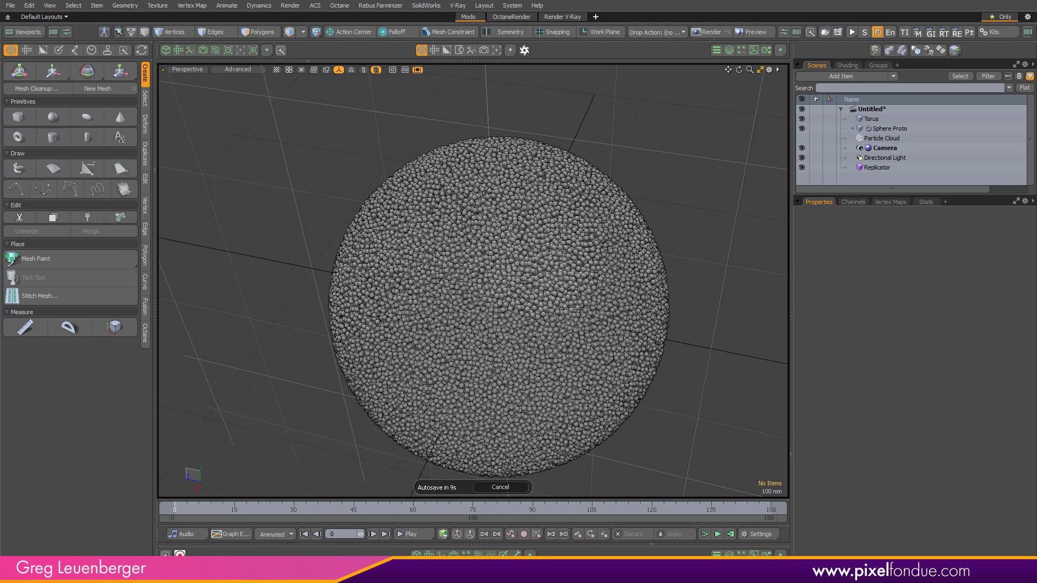
{"action": "left_click", "coordinate": [501, 488]}
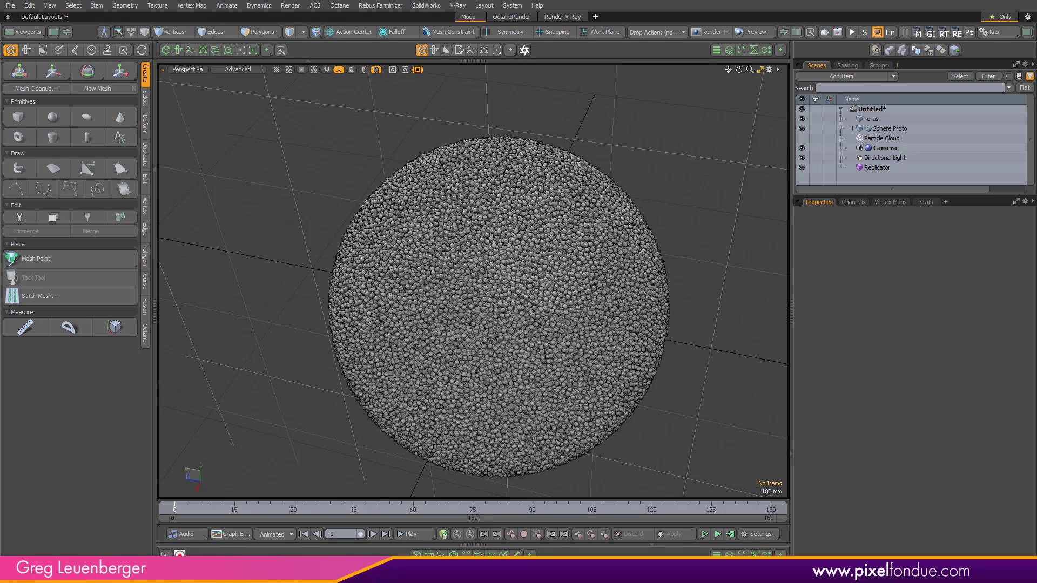
Open the schematic below the viewport and add the Replicator item to its workspace
{"action": "left_click", "coordinate": [478, 554]}
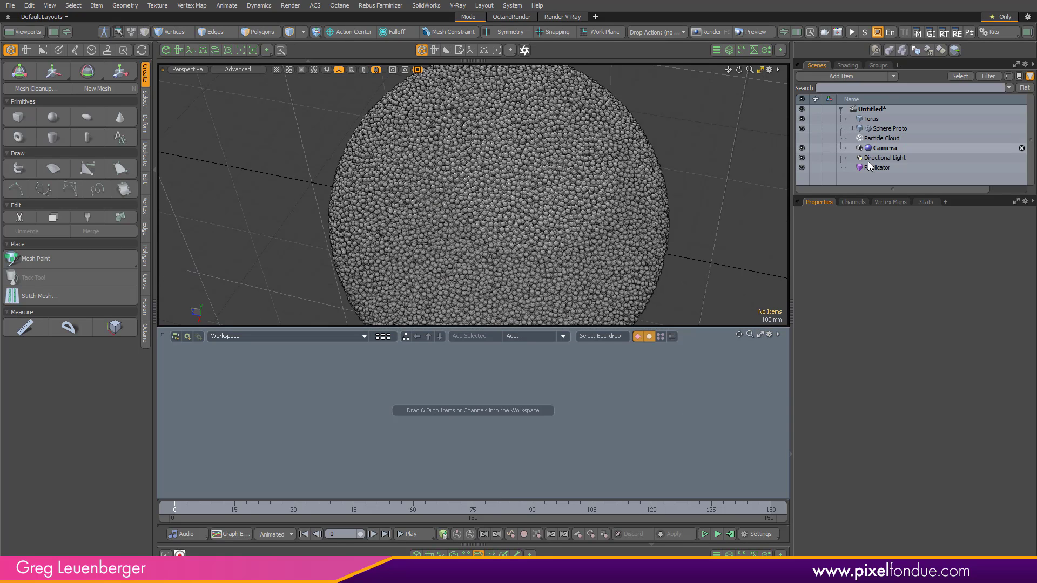
{"action": "left_click", "coordinate": [869, 167]}
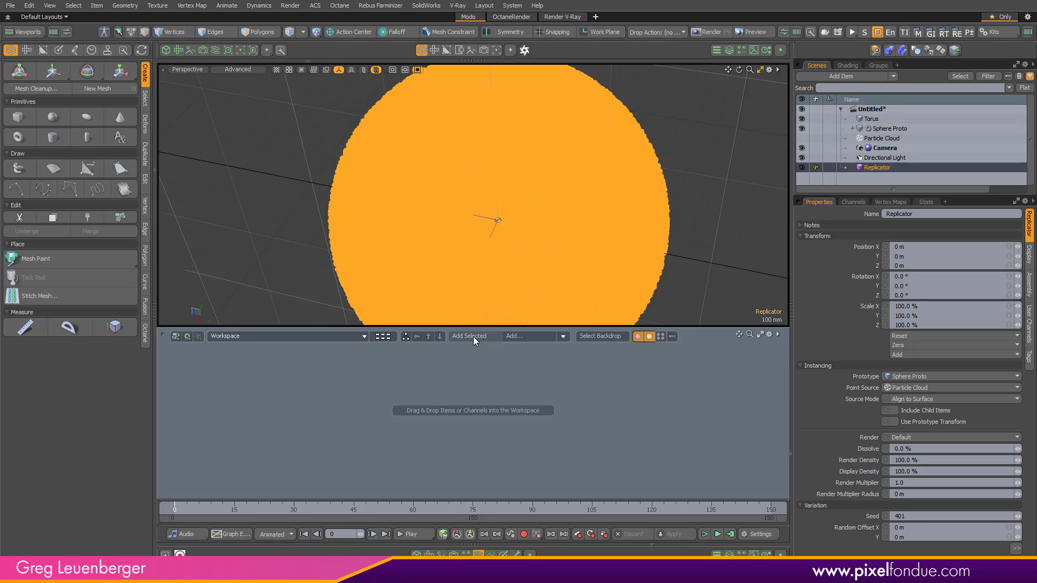
{"action": "left_click", "coordinate": [478, 337]}
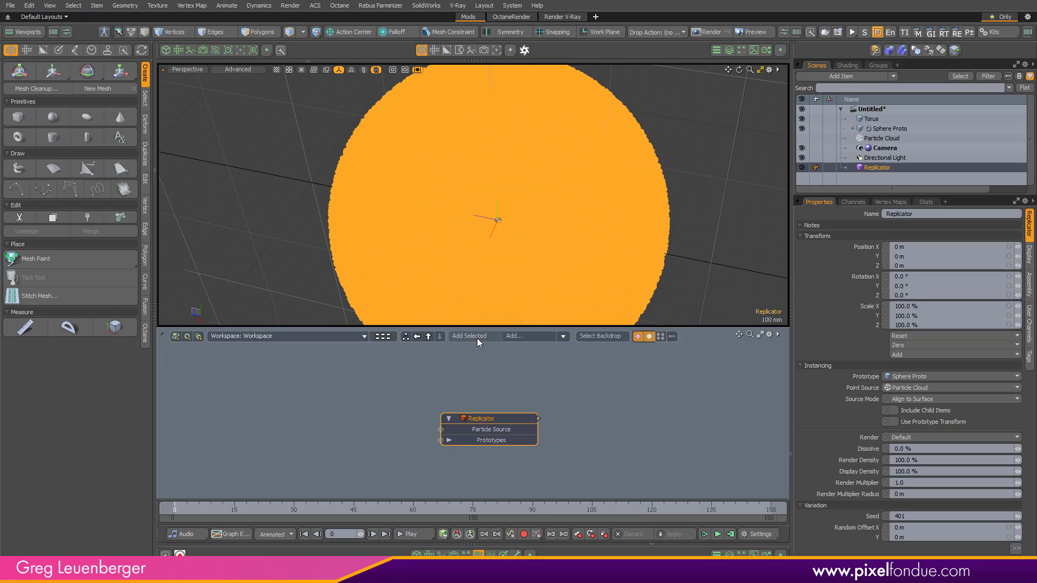
Bring the Replicator's connected Particle Cloud and Sphere Proto items into the schematic and place them beside its inputs
{"action": "left_click", "coordinate": [439, 429]}
{"action": "left_click_drag", "start_coordinate": [403, 430], "coordinate": [357, 386]}
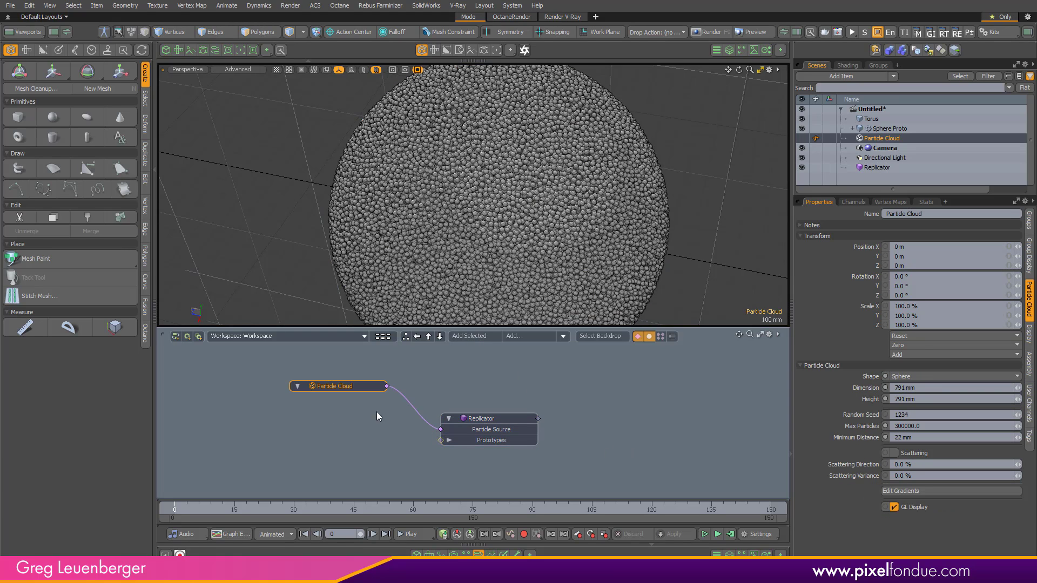
{"action": "left_click", "coordinate": [442, 441]}
{"action": "left_click_drag", "start_coordinate": [389, 443], "coordinate": [356, 458]}
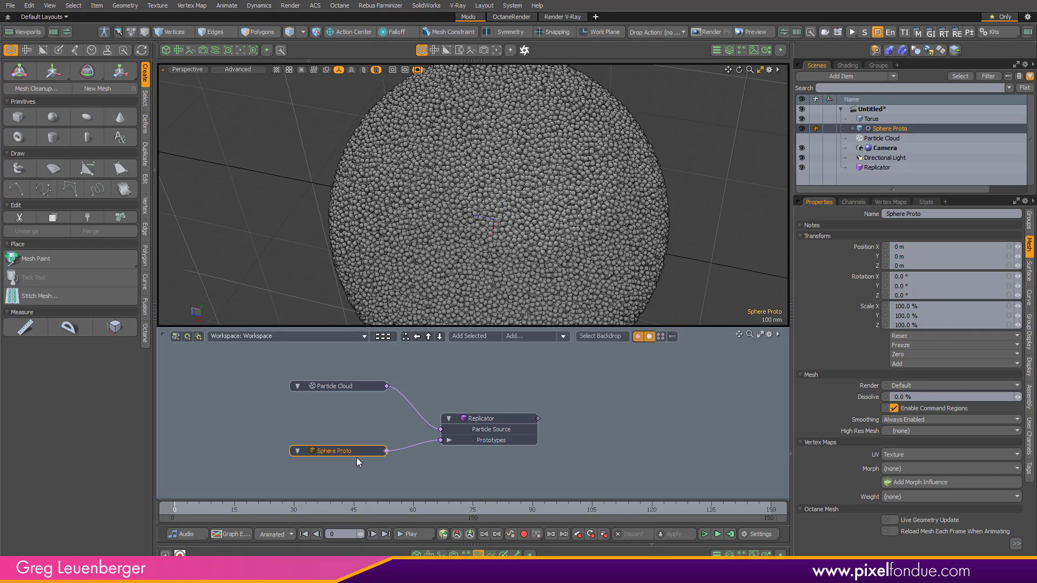
{"action": "left_click", "coordinate": [381, 422]}
Add a Particle Sieve Modifier node to the schematic
{"action": "left_click", "coordinate": [533, 339]}
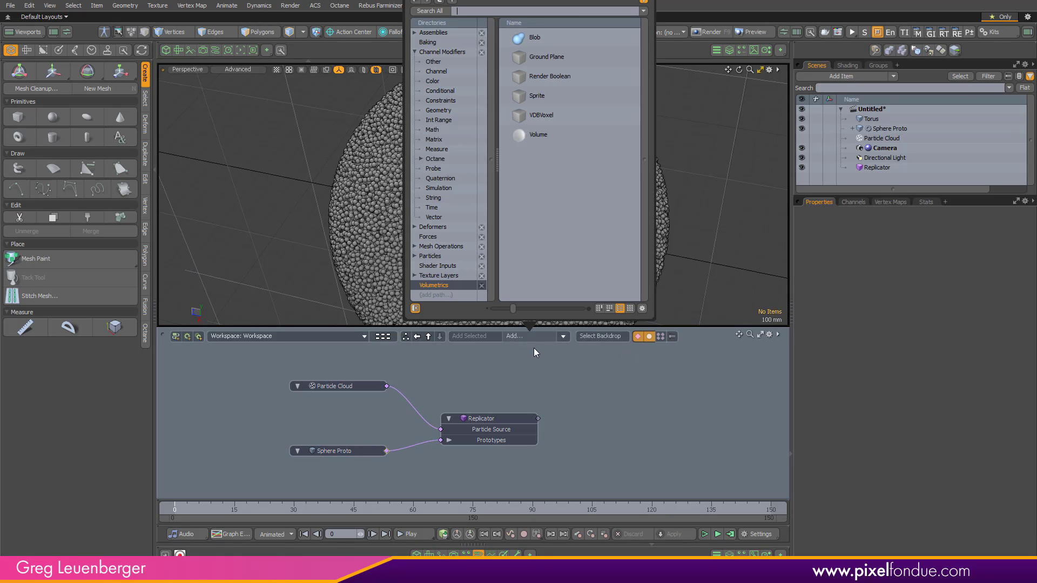
{"action": "type", "text": "particle"}
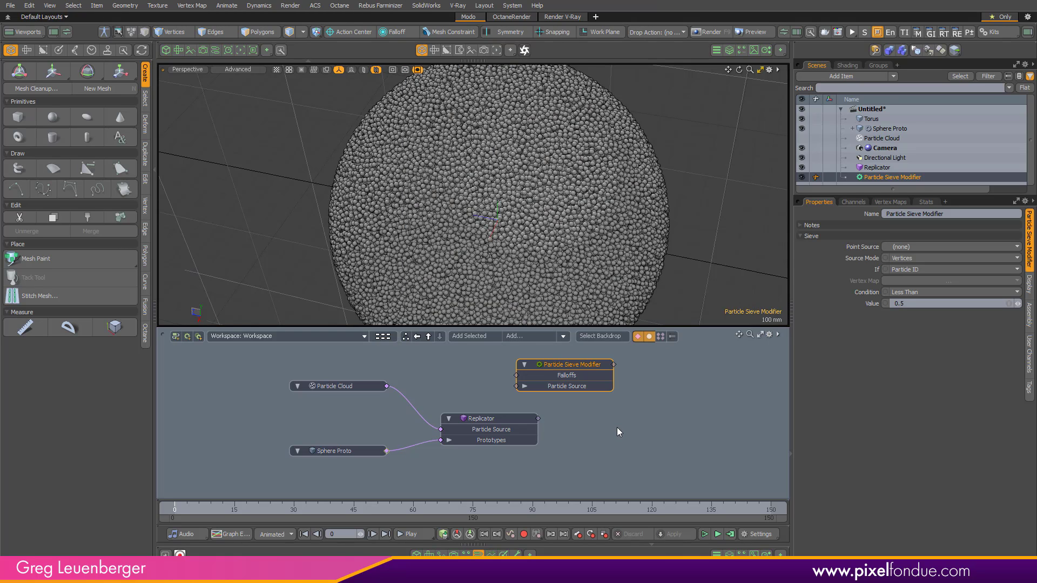
{"action": "left_click", "coordinate": [611, 418]}
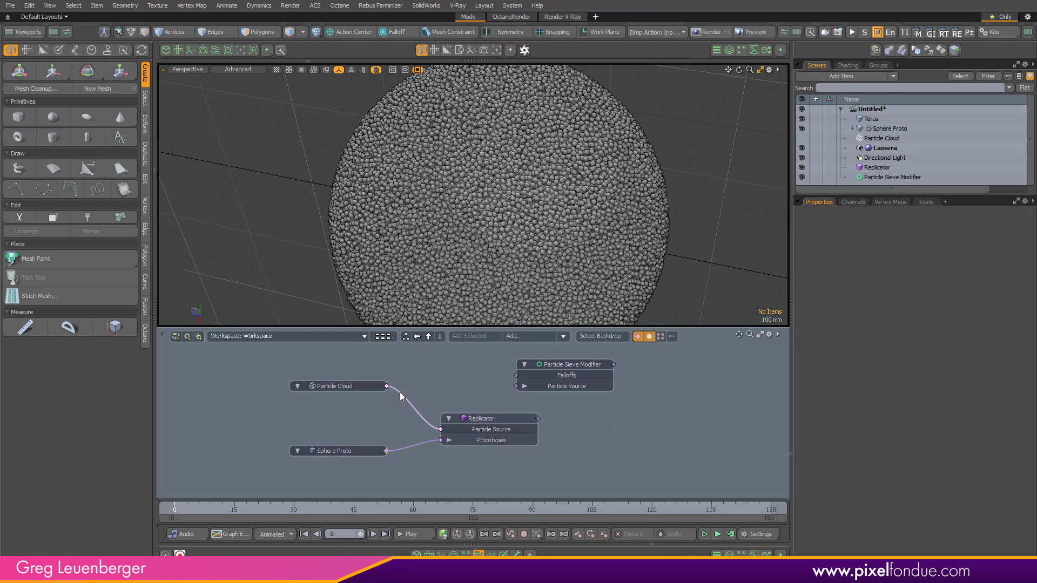
Examine which particle attributes the Particle Sieve Modifier can use as its filter criterion
{"action": "left_click", "coordinate": [567, 372]}
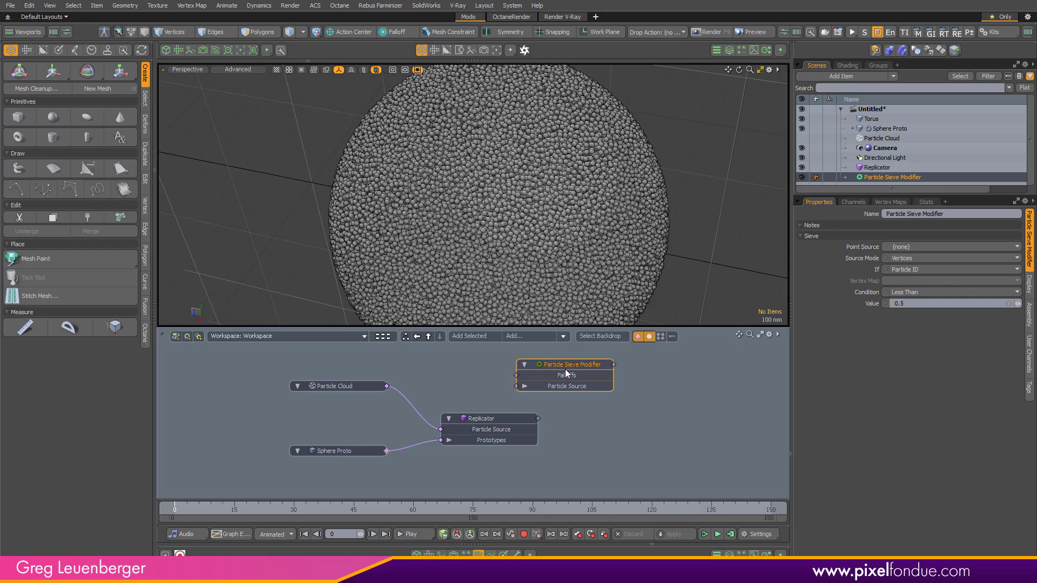
{"action": "left_click", "coordinate": [910, 270]}
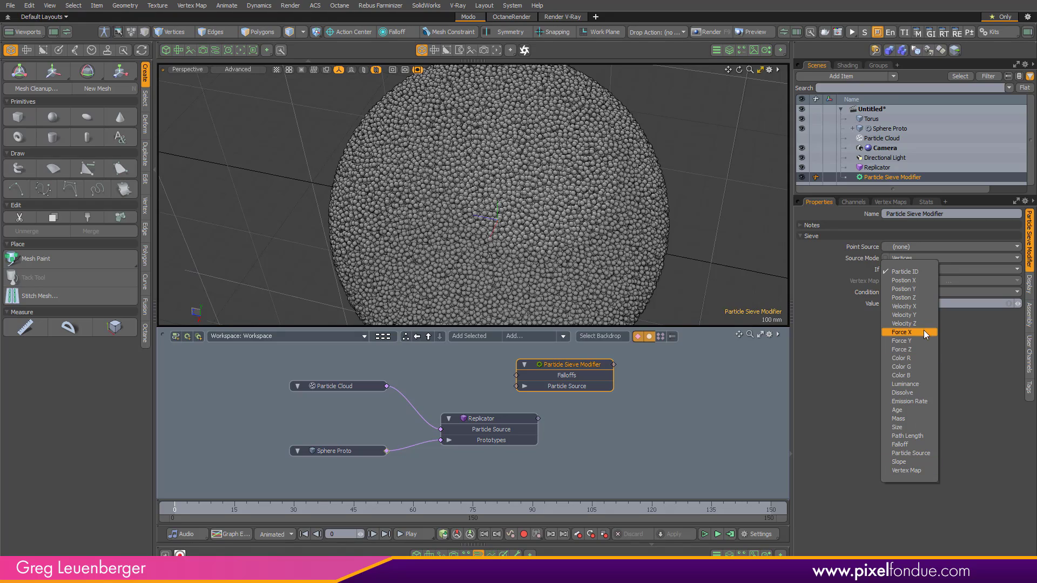
{"action": "left_click", "coordinate": [680, 392]}
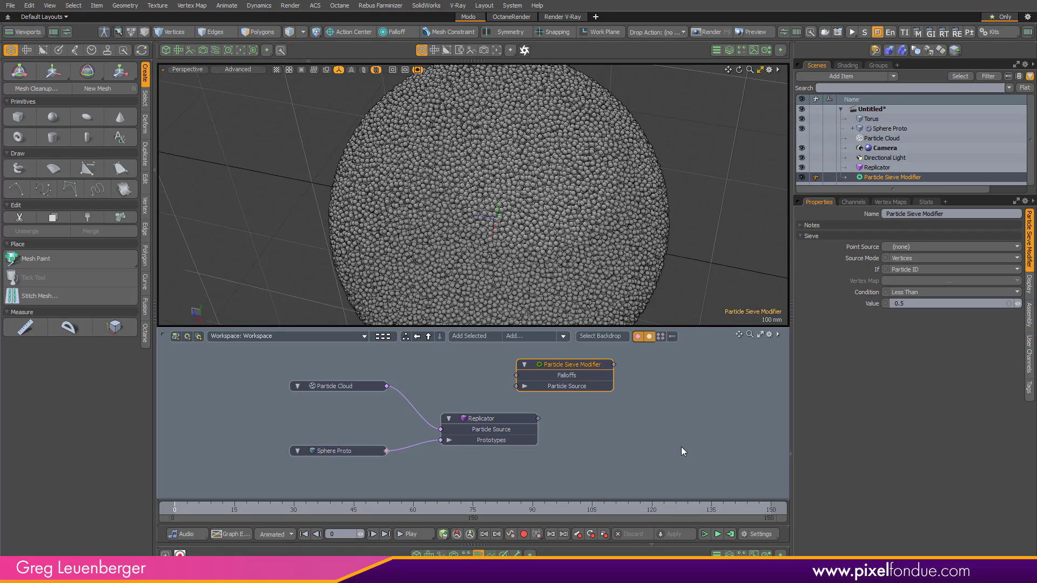
Convert the Particle Cloud item to a point cloud mesh with Particles to Cloud
{"action": "left_click", "coordinate": [329, 389]}
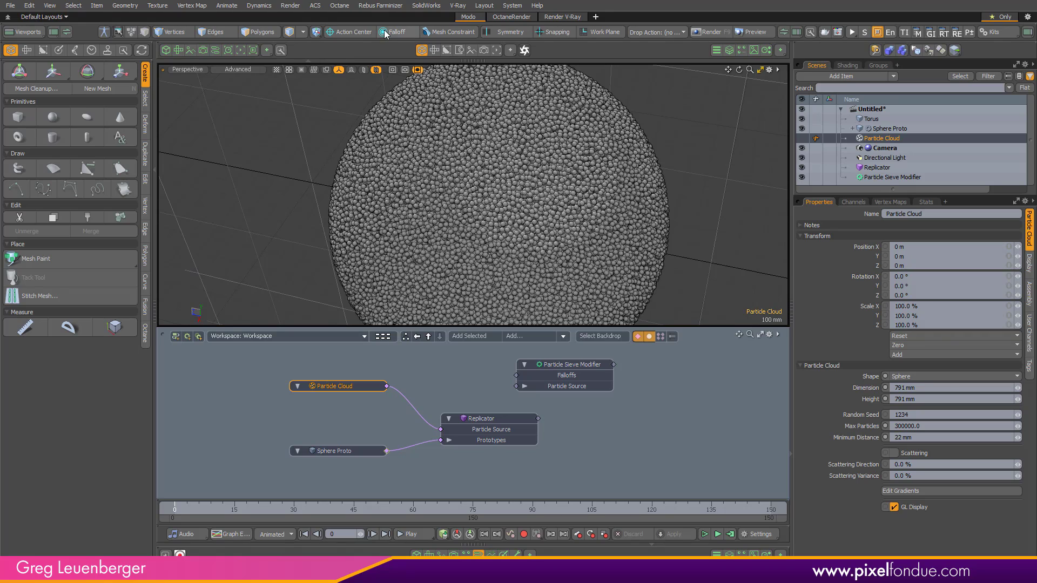
{"action": "left_click", "coordinate": [259, 6]}
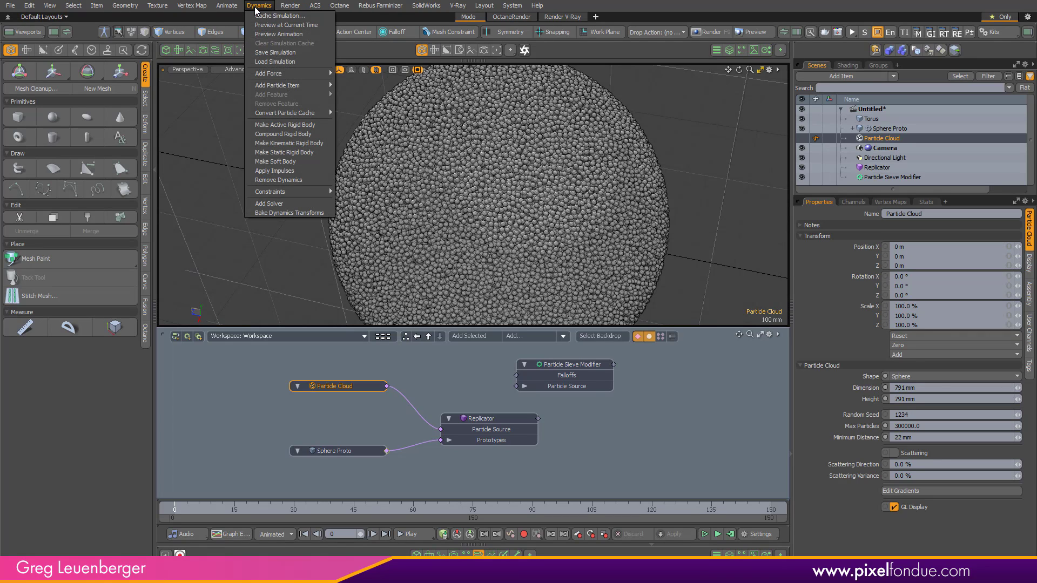
{"action": "mouse_move", "coordinate": [296, 114]}
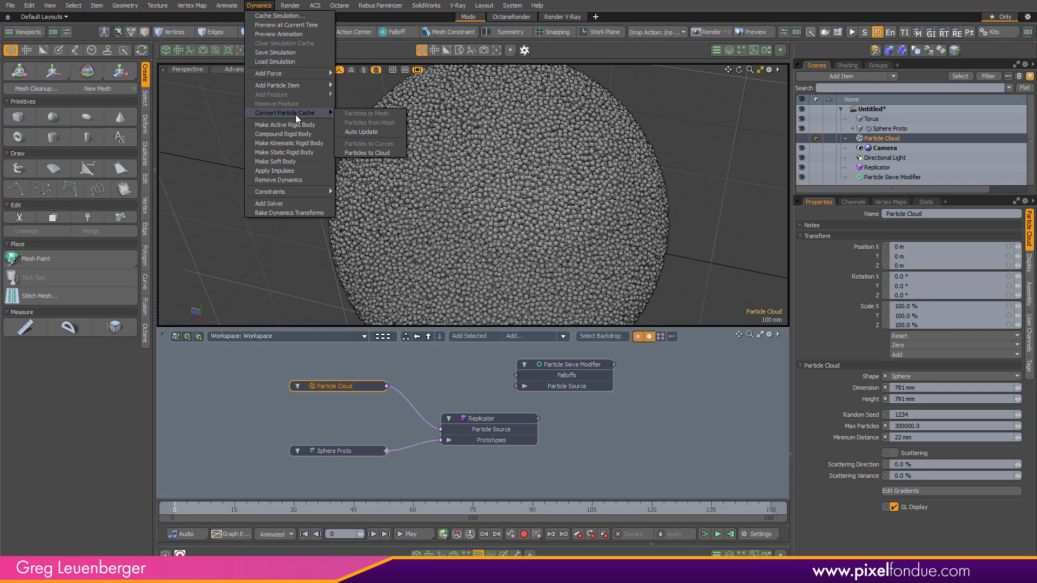
{"action": "left_click", "coordinate": [367, 153]}
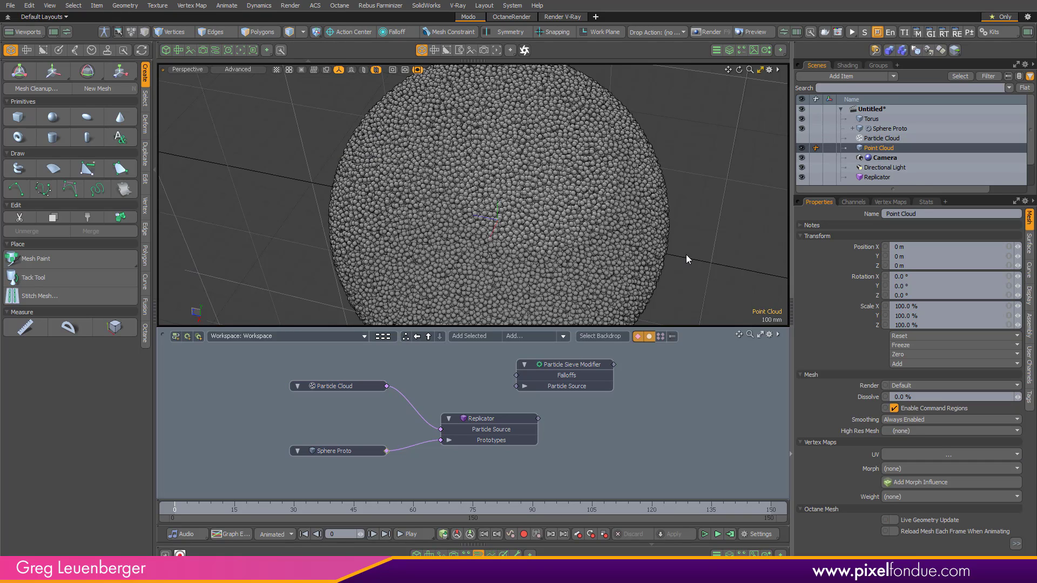
Add the Point Cloud mesh to the schematic and connect it as the Replicator's particle source in place of Particle Cloud
{"action": "left_click", "coordinate": [469, 336]}
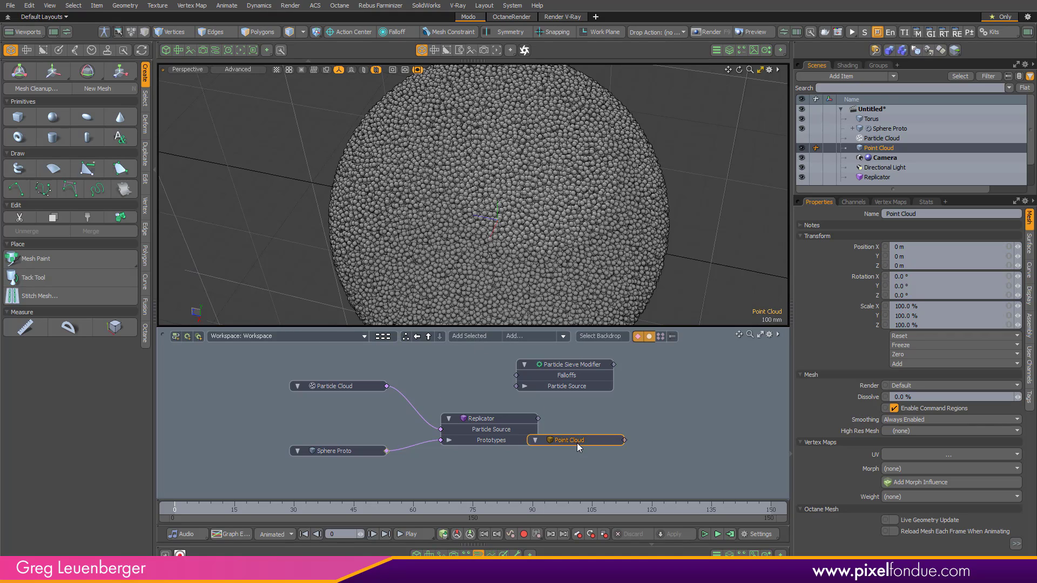
{"action": "left_click_drag", "start_coordinate": [577, 446], "coordinate": [344, 418]}
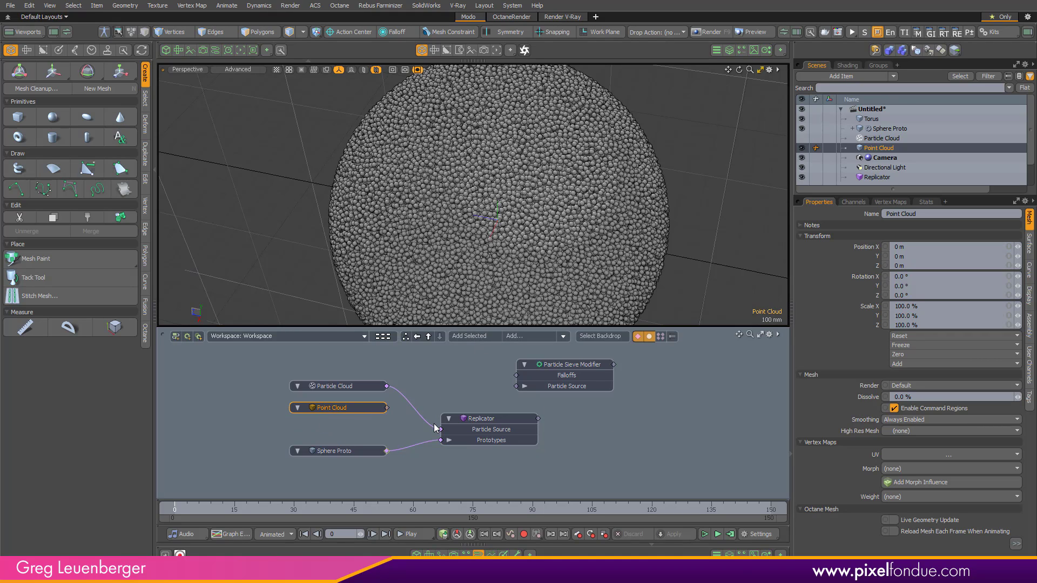
{"action": "left_click_drag", "start_coordinate": [438, 429], "coordinate": [389, 393]}
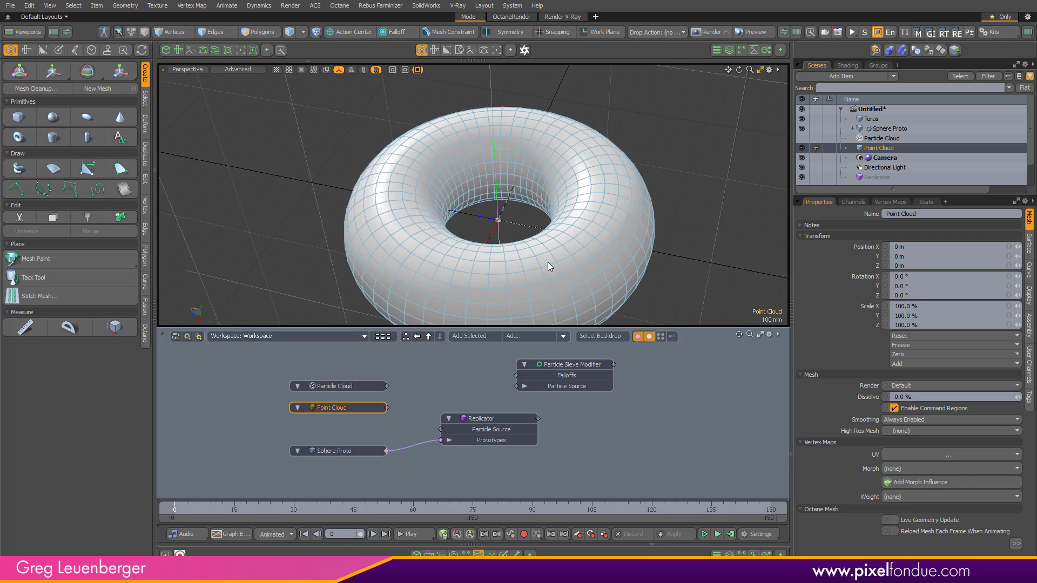
{"action": "left_click_drag", "start_coordinate": [387, 408], "coordinate": [441, 430]}
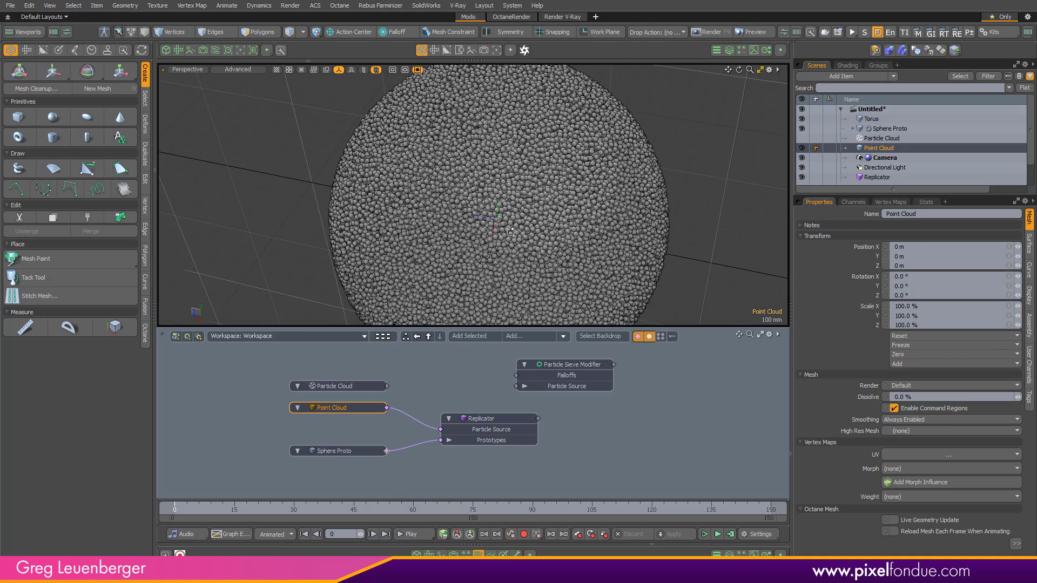
{"action": "left_click_drag", "start_coordinate": [509, 231], "coordinate": [506, 242], "text": "alt"}
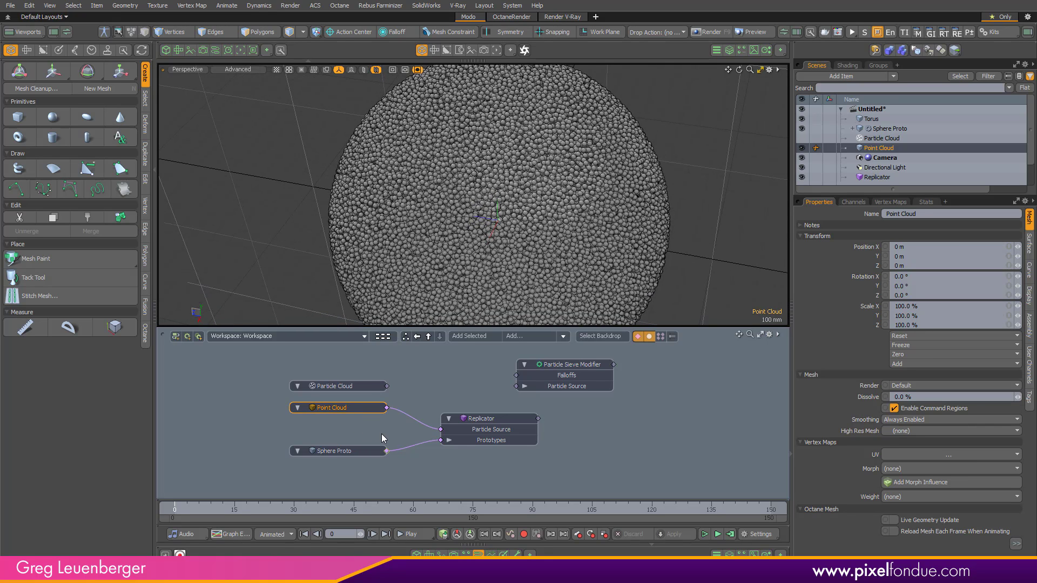
Add a Delete mesh operation to the Point Cloud mesh's operation stack
{"action": "left_click", "coordinate": [372, 385]}
{"action": "left_click", "coordinate": [435, 387]}
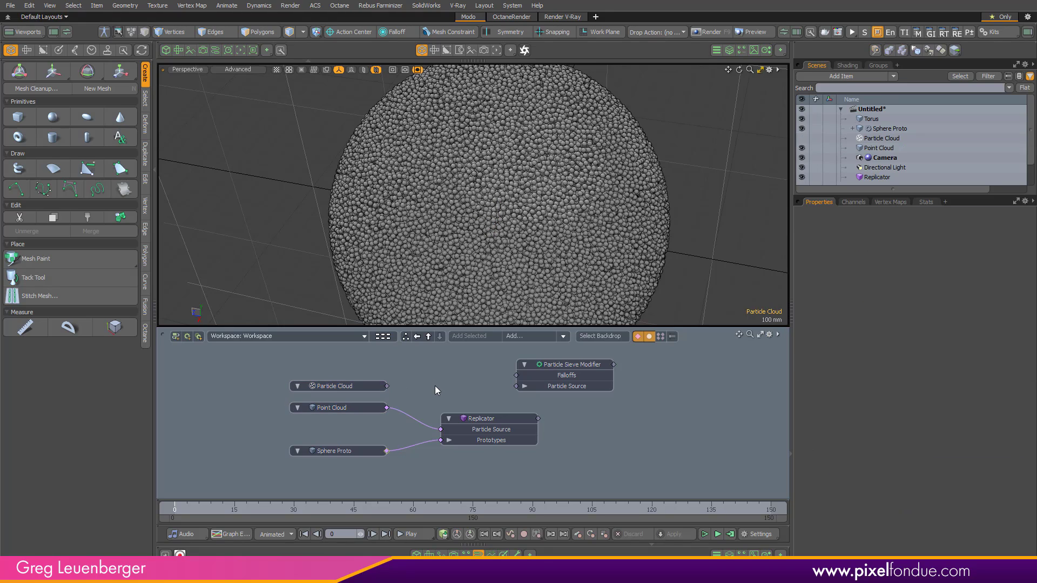
{"action": "left_click", "coordinate": [362, 409]}
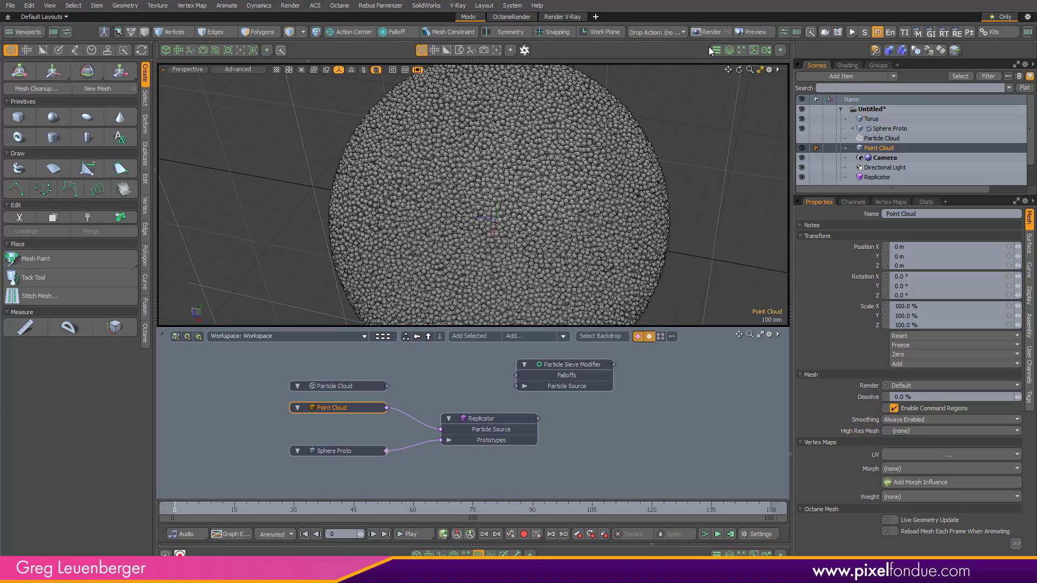
{"action": "left_click", "coordinate": [729, 49]}
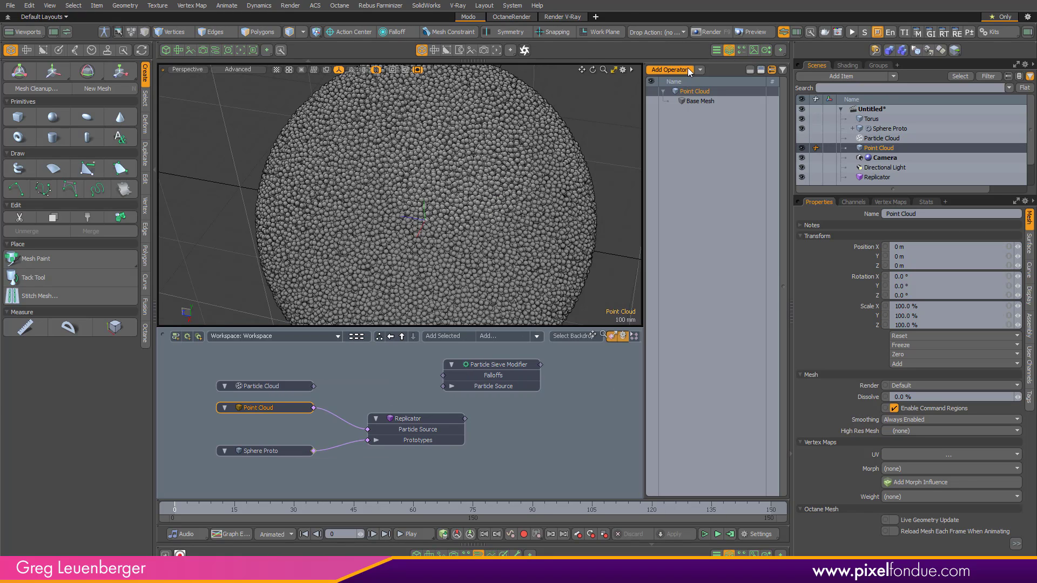
{"action": "left_click", "coordinate": [688, 69]}
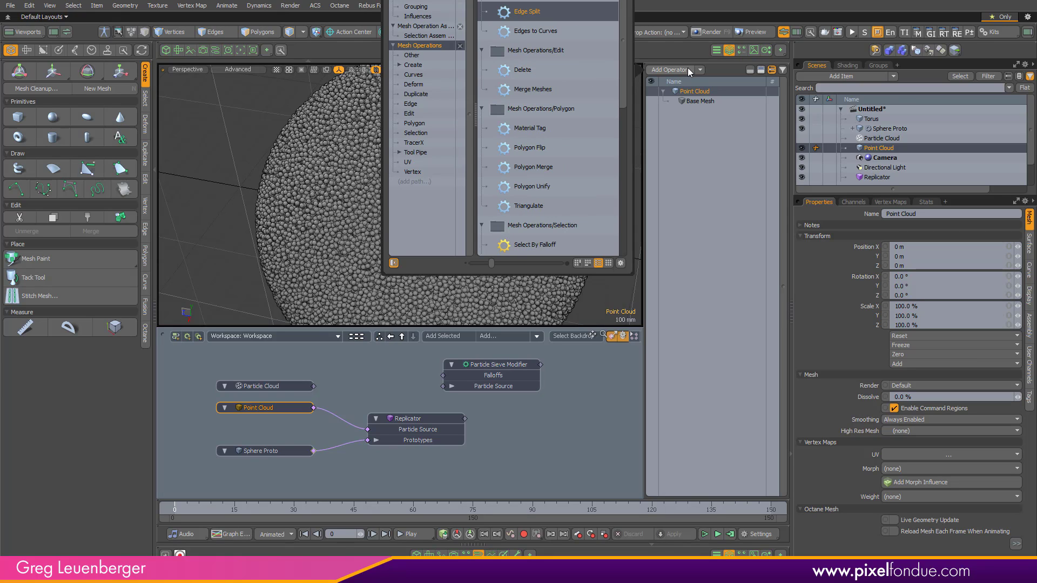
{"action": "double_click", "coordinate": [521, 70]}
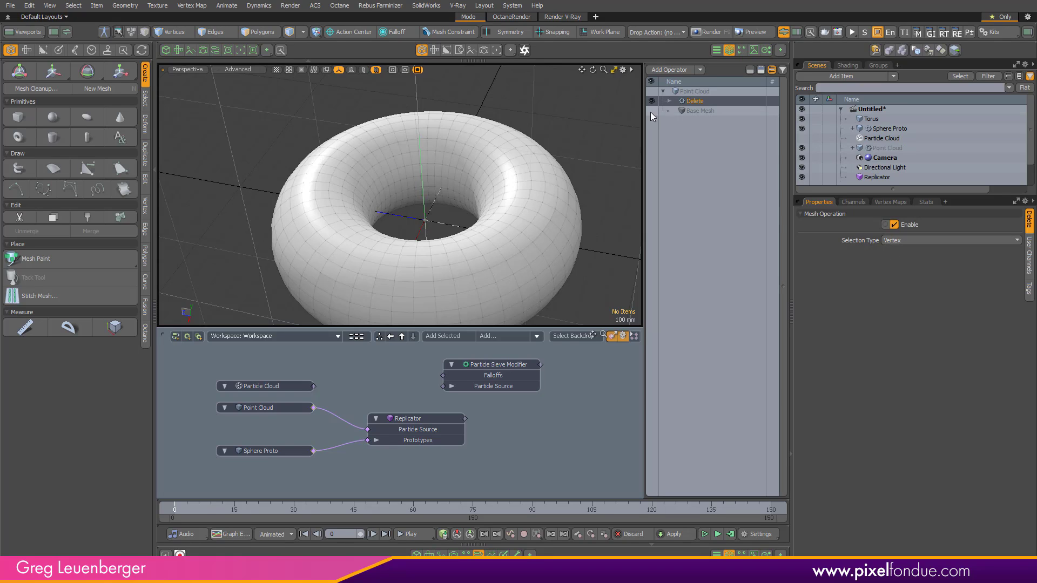
Add a Select By Volume selection operation to the Delete operation of the Point Cloud mesh
{"action": "left_click", "coordinate": [670, 102]}
{"action": "left_click", "coordinate": [699, 122]}
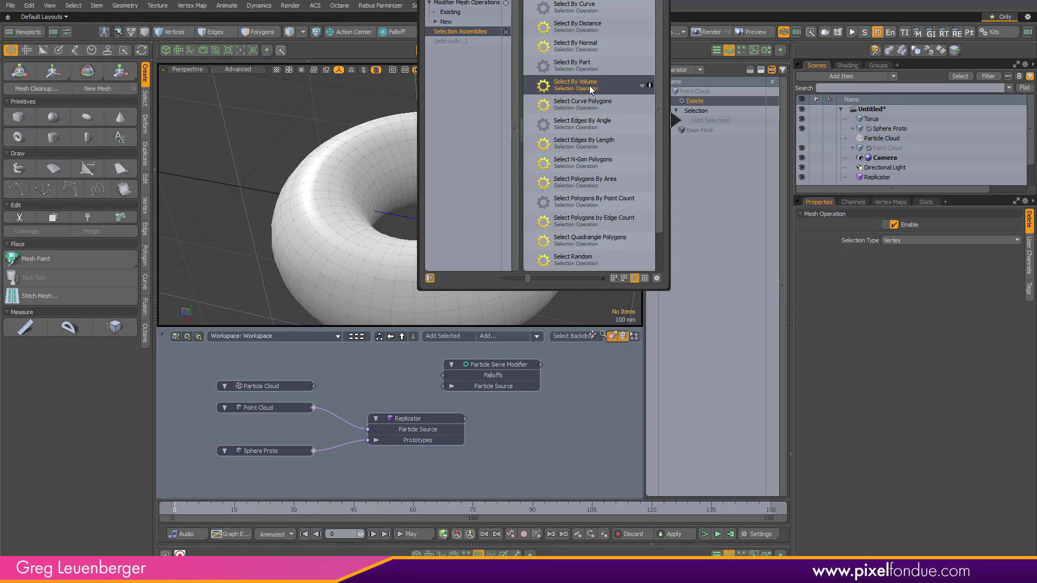
{"action": "left_click", "coordinate": [458, 21]}
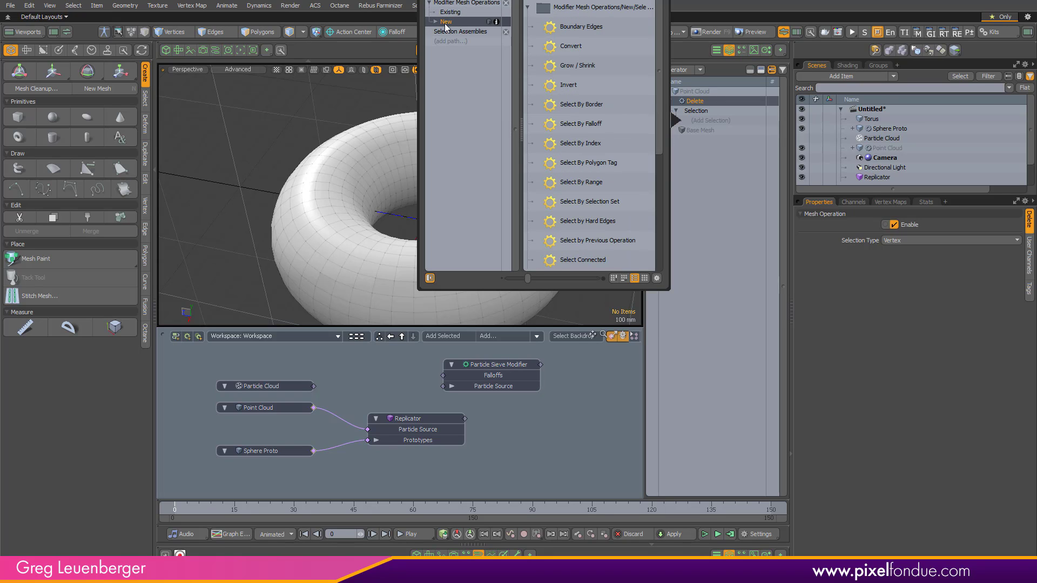
{"action": "left_click", "coordinate": [455, 31]}
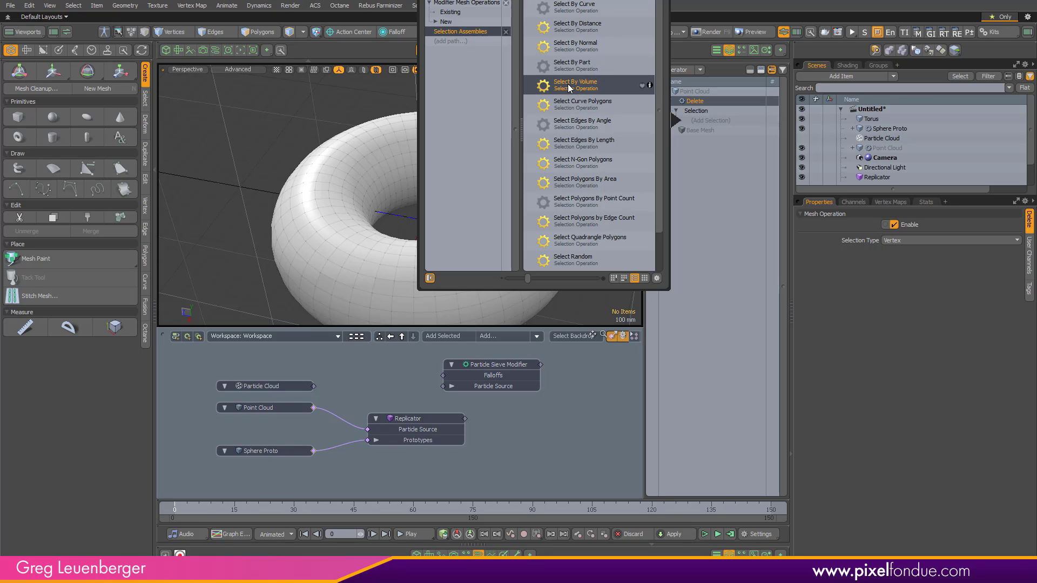
{"action": "left_click", "coordinate": [707, 280]}
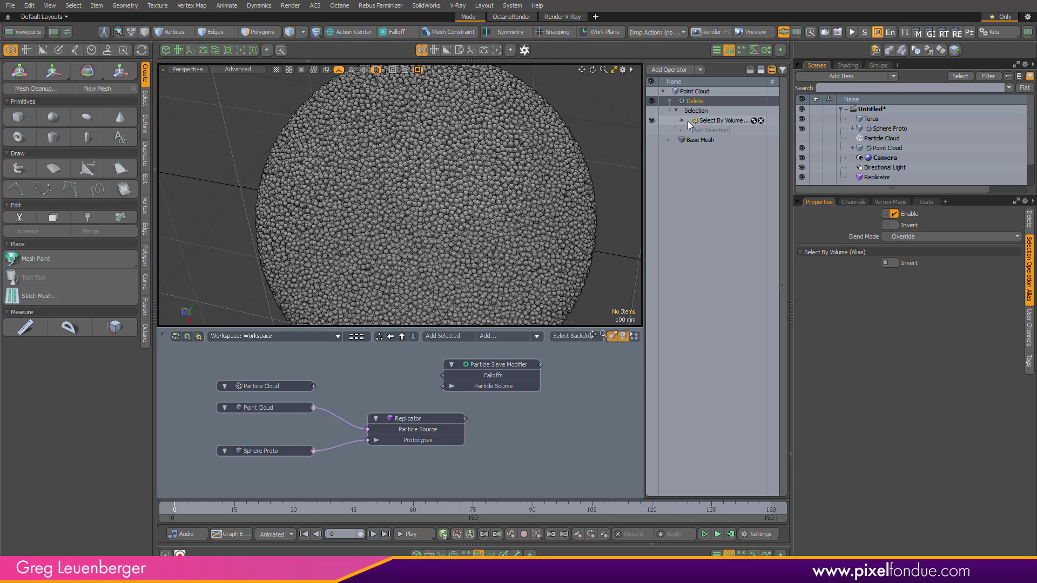
Assign the existing Torus mesh as the source of the Select By Volume operation
{"action": "left_click", "coordinate": [682, 121]}
{"action": "left_click", "coordinate": [682, 121]}
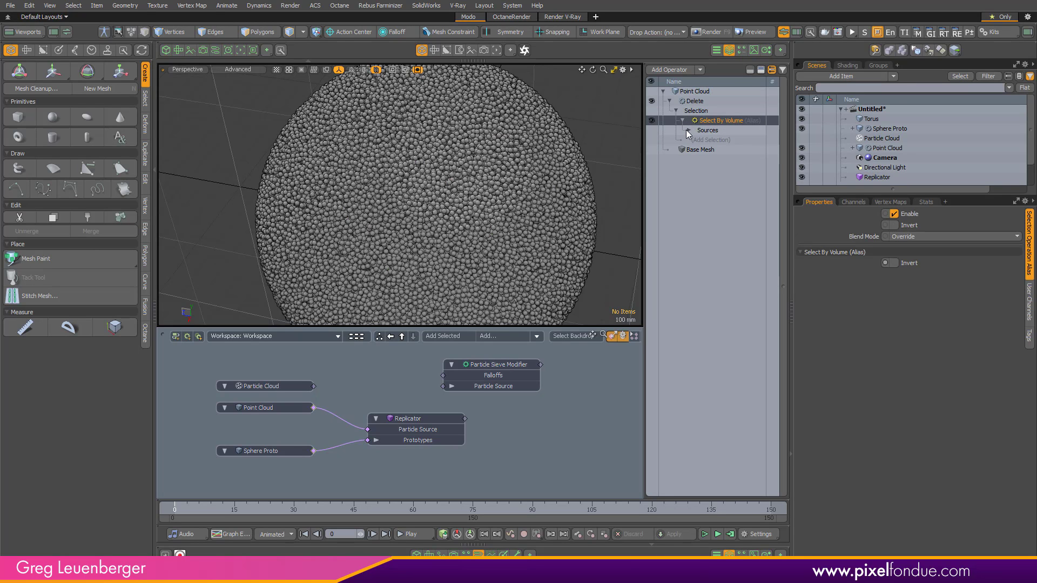
{"action": "left_click", "coordinate": [718, 141]}
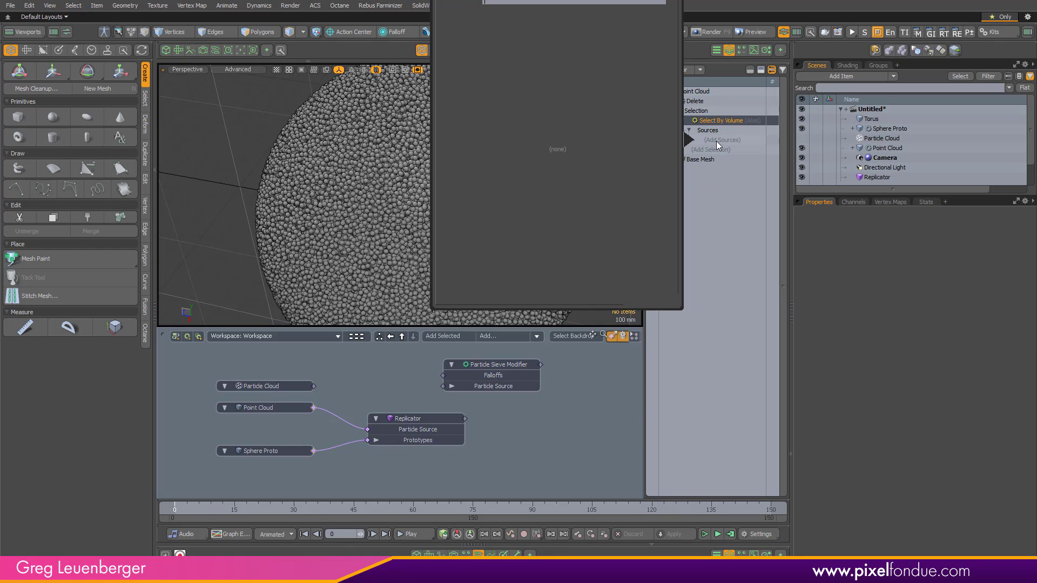
{"action": "left_click", "coordinate": [468, 33]}
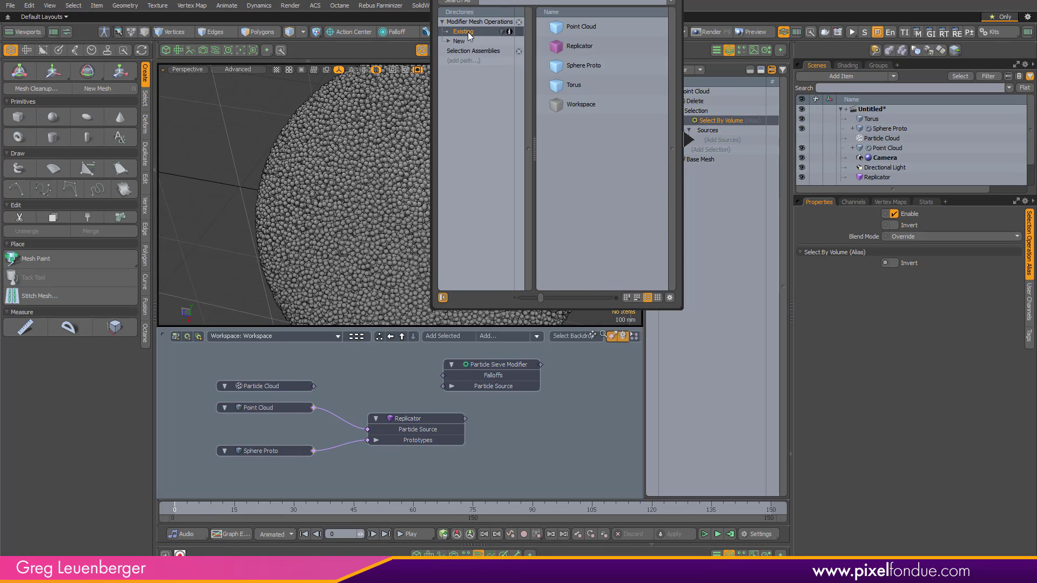
{"action": "left_click", "coordinate": [569, 87]}
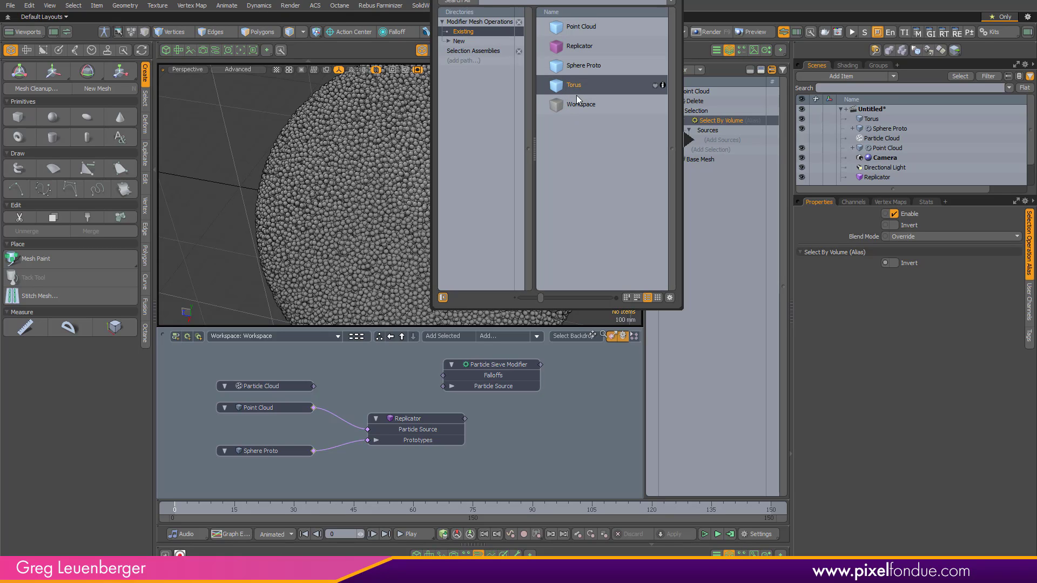
{"action": "double_click", "coordinate": [576, 86]}
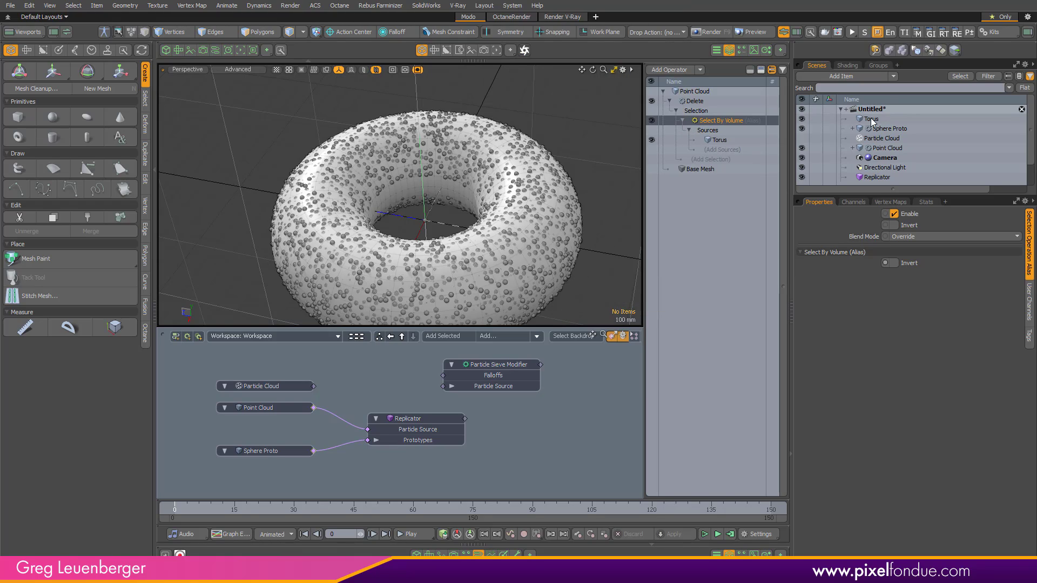
Hide the Torus mesh and close the schematic and the mesh operations list to enlarge the 3D view
{"action": "left_click", "coordinate": [802, 118]}
{"action": "left_click_drag", "start_coordinate": [532, 216], "coordinate": [482, 225], "text": "alt"}
{"action": "scroll", "coordinate": [536, 249], "scroll_direction": "down", "scroll_amount": 3}
{"action": "left_click", "coordinate": [478, 554]}
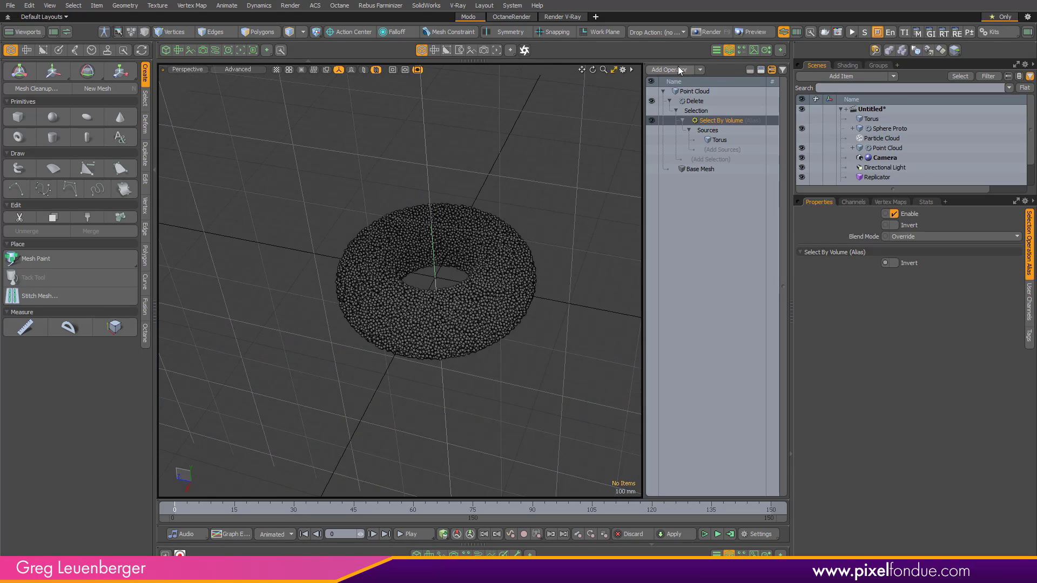
{"action": "left_click", "coordinate": [729, 53]}
{"action": "scroll", "coordinate": [528, 318], "scroll_direction": "up", "scroll_amount": 3}
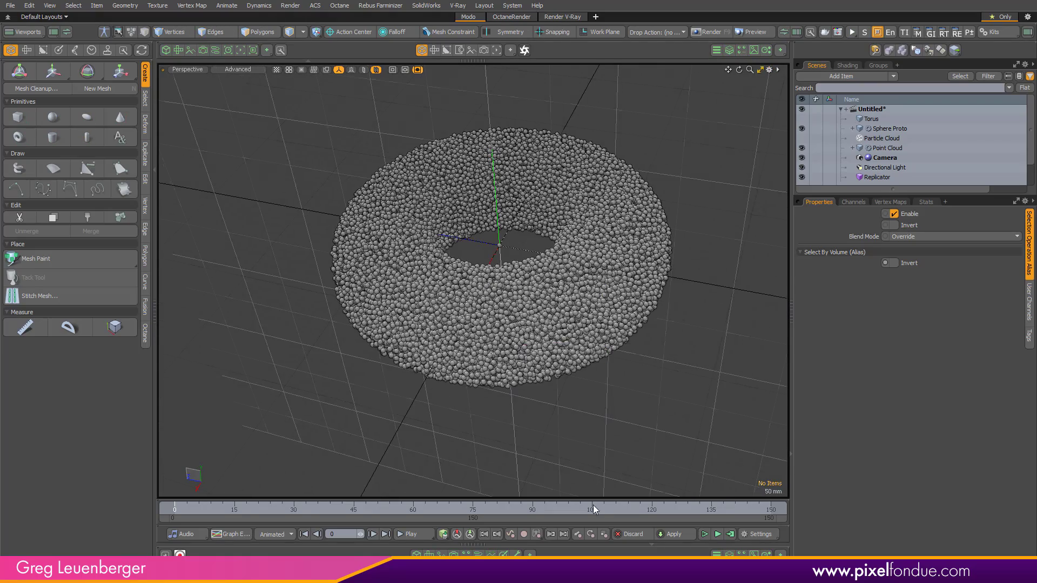
Hide the grid in the perspective view around the replicated spheres
{"action": "left_click_drag", "start_coordinate": [490, 352], "coordinate": [387, 353], "text": "alt"}
{"action": "left_click_drag", "start_coordinate": [565, 452], "coordinate": [585, 322], "text": "alt+shift"}
{"action": "key", "text": "ctrl+3"}
{"action": "left_click", "coordinate": [531, 301]}
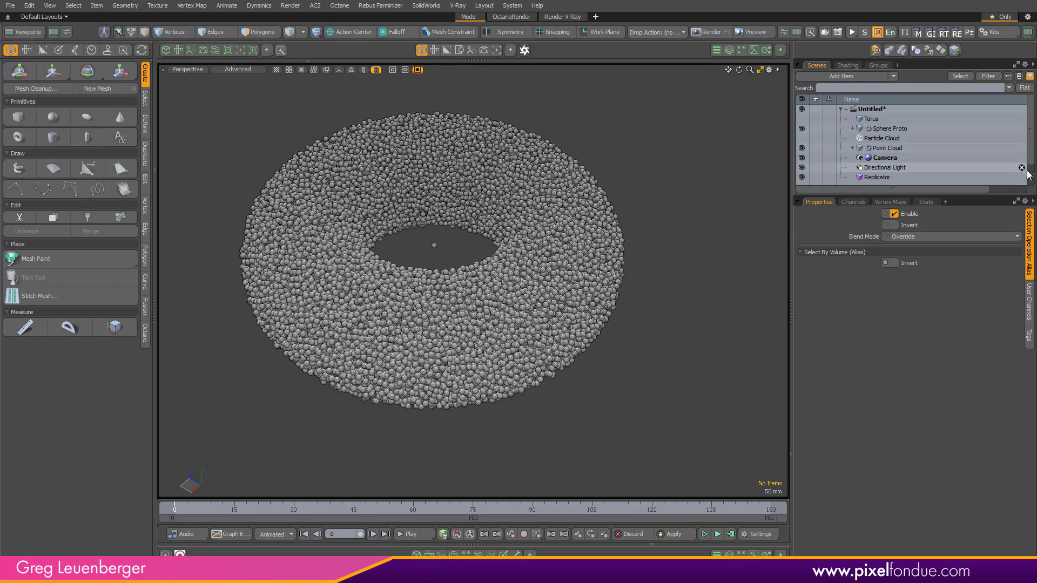
Set the Subdivision Level of Sphere Proto's Sphere operation to 2
{"action": "scroll", "coordinate": [856, 163], "scroll_direction": "down", "scroll_amount": 1}
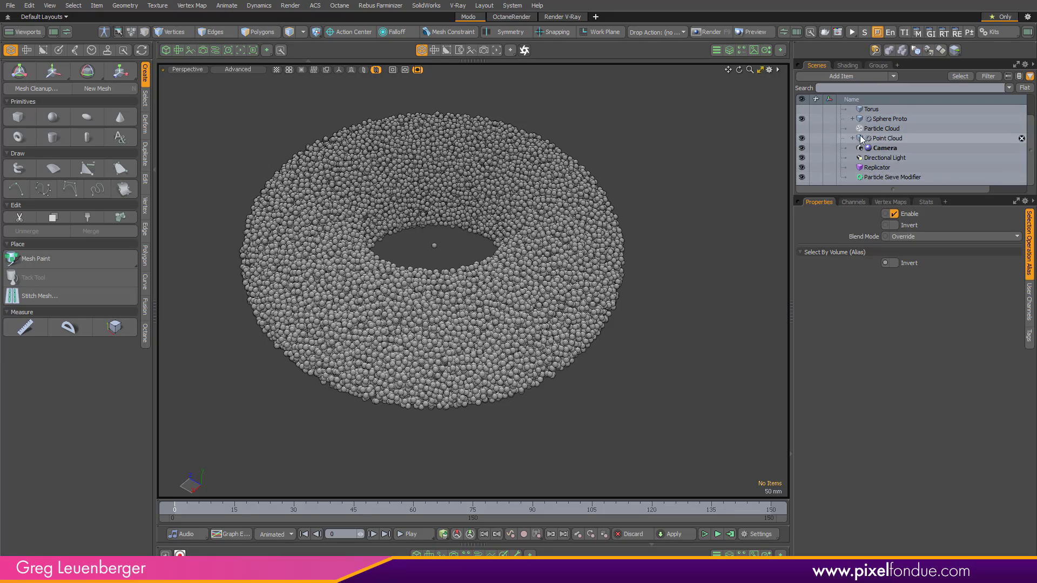
{"action": "left_click_drag", "start_coordinate": [444, 282], "coordinate": [481, 220], "text": "ctrl+alt"}
{"action": "left_click", "coordinate": [448, 202]}
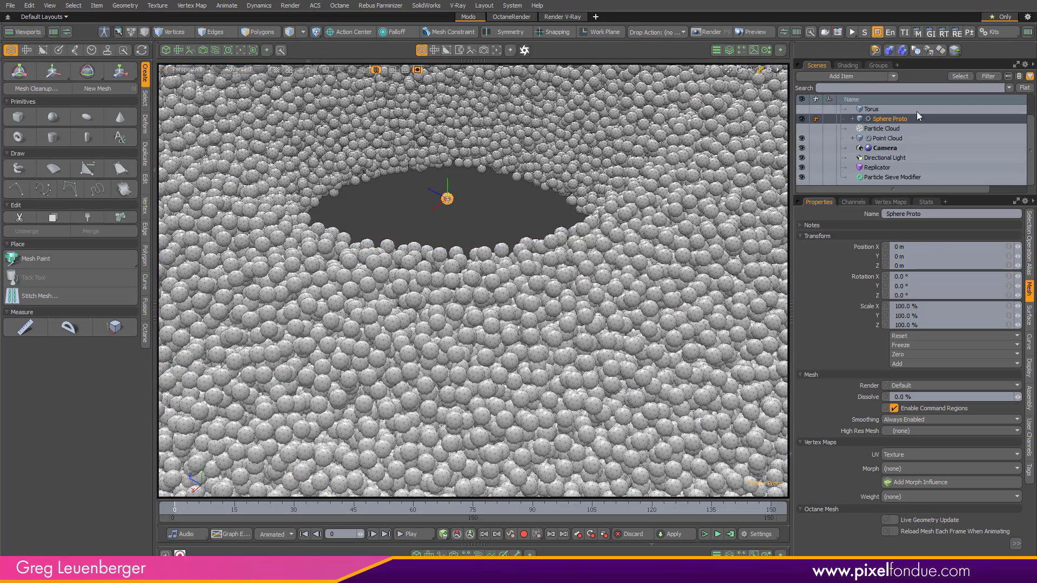
{"action": "left_click", "coordinate": [854, 119]}
{"action": "left_click", "coordinate": [878, 129]}
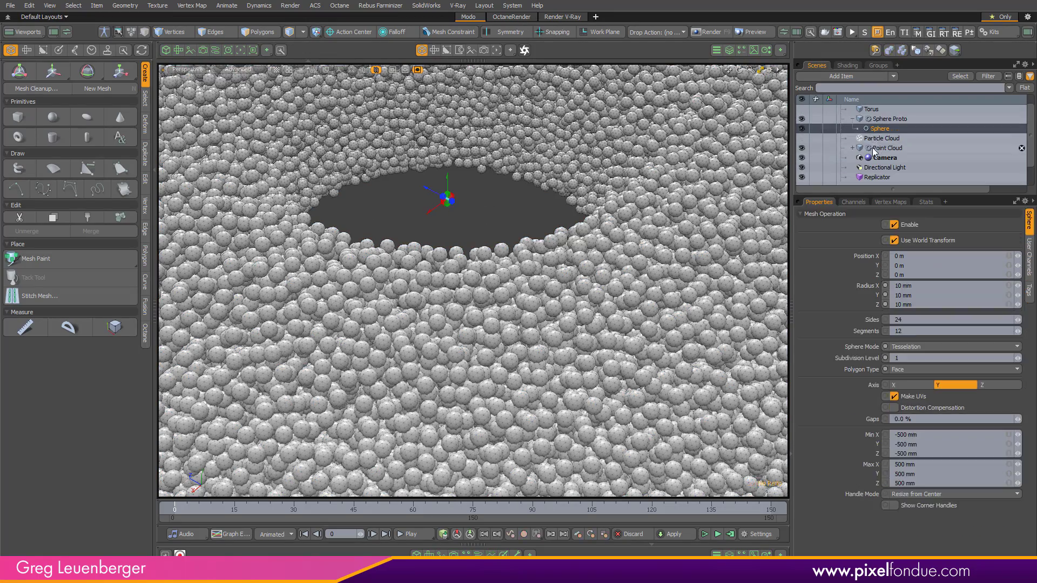
{"action": "left_click", "coordinate": [911, 358]}
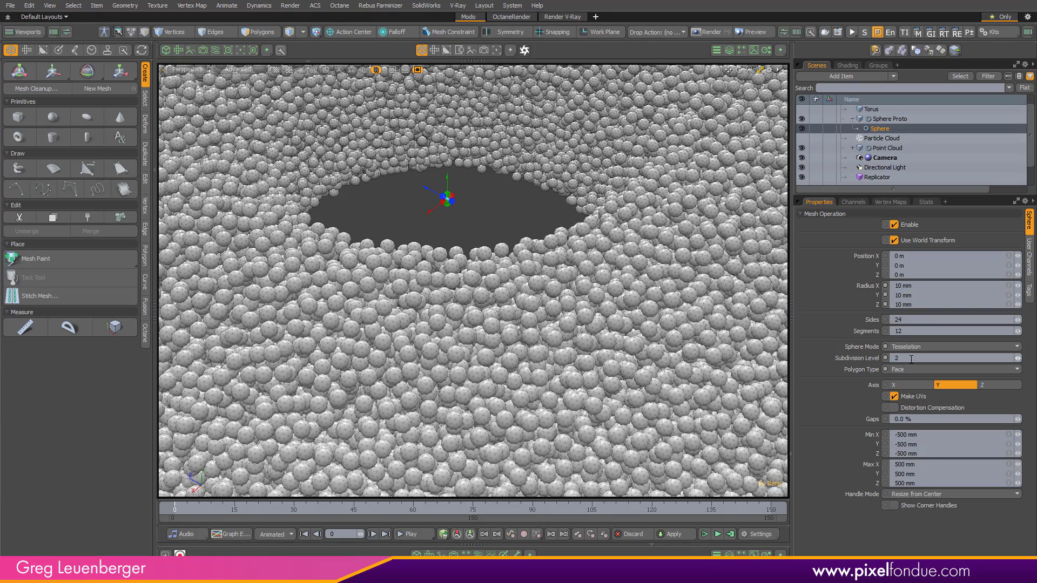
{"action": "type", "text": "2"}
{"action": "key", "text": "Return"}
{"action": "left_click_drag", "start_coordinate": [463, 335], "coordinate": [410, 363], "text": "ctrl+alt"}
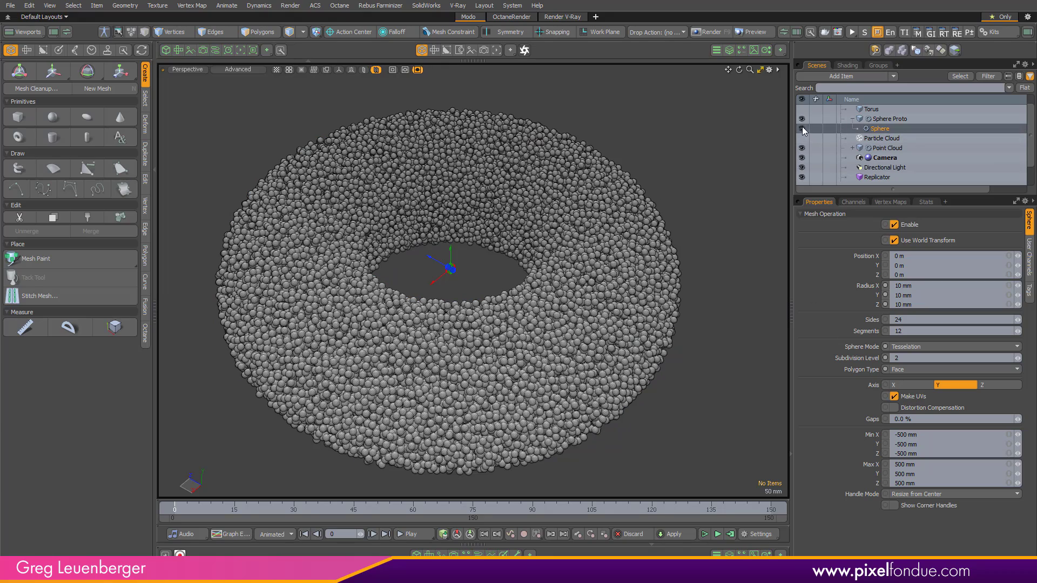
Hide the original Sphere Proto mesh at the centre of the torus and clear the selection
{"action": "left_click", "coordinate": [888, 120]}
{"action": "left_click", "coordinate": [802, 119]}
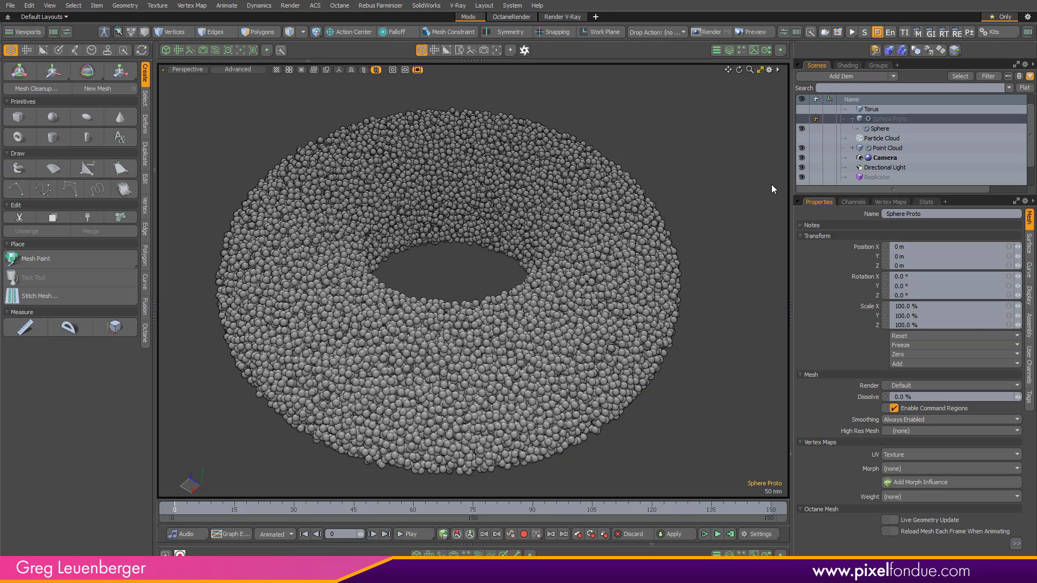
{"action": "left_click", "coordinate": [756, 211]}
Look through the render camera, frame the sphere torus close-up from above, and show a second perspective view beside it
{"action": "left_click_drag", "start_coordinate": [661, 382], "coordinate": [646, 365], "text": "alt"}
{"action": "key", "text": "period"}
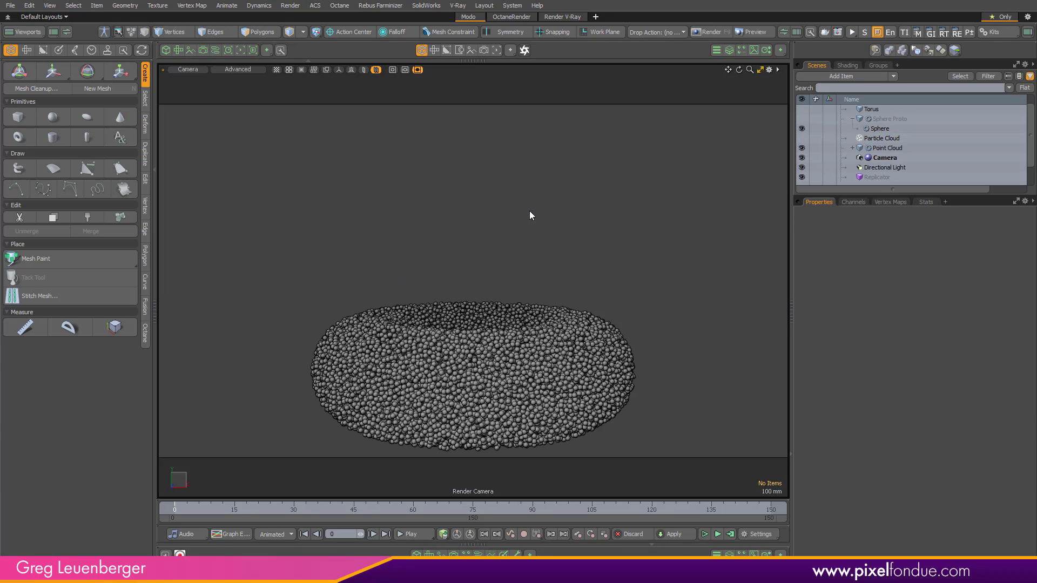
{"action": "left_click_drag", "start_coordinate": [424, 367], "coordinate": [522, 338], "text": "alt"}
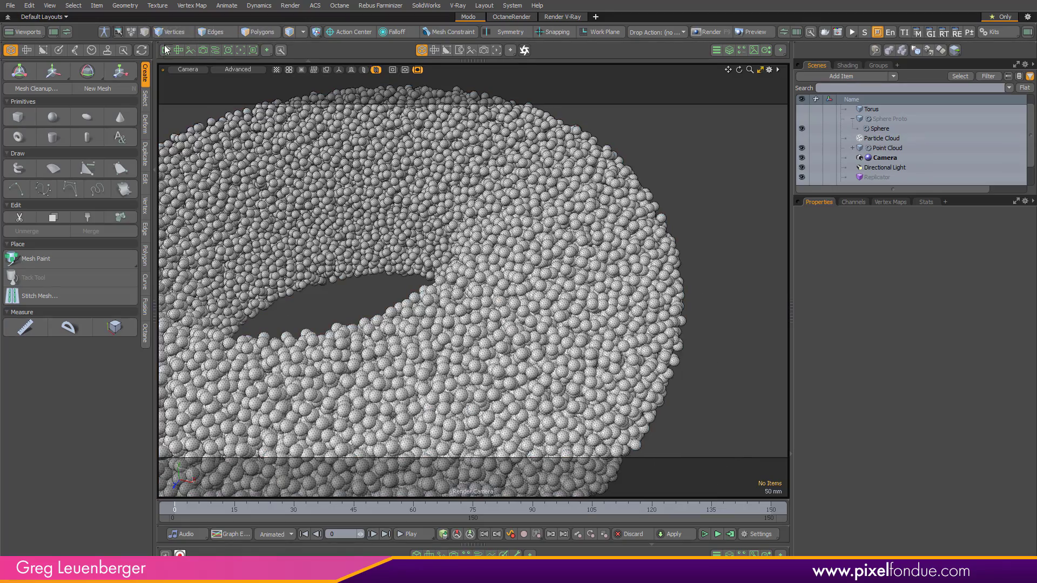
{"action": "left_click", "coordinate": [165, 50]}
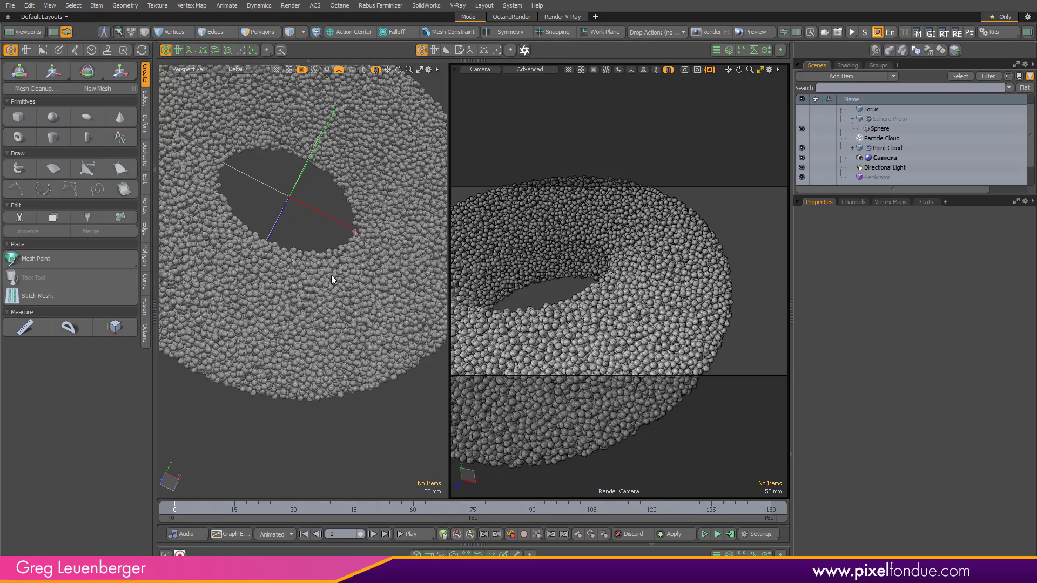
{"action": "scroll", "coordinate": [329, 309], "scroll_direction": "down", "scroll_amount": 2}
{"action": "scroll", "coordinate": [329, 308], "scroll_direction": "down", "scroll_amount": 4}
{"action": "left_click_drag", "start_coordinate": [628, 274], "coordinate": [613, 316], "text": "alt"}
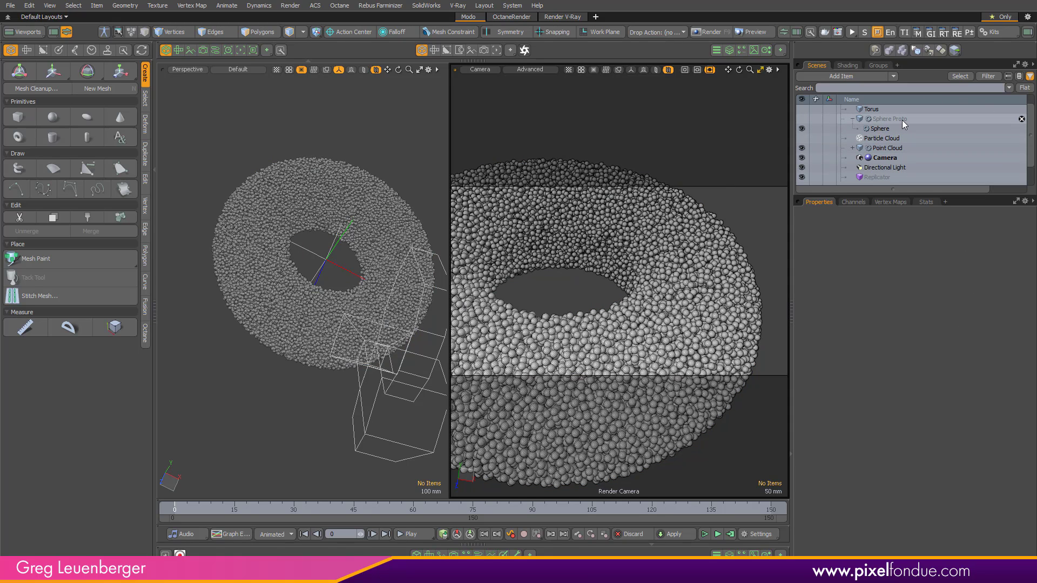
{"action": "left_click", "coordinate": [902, 120]}
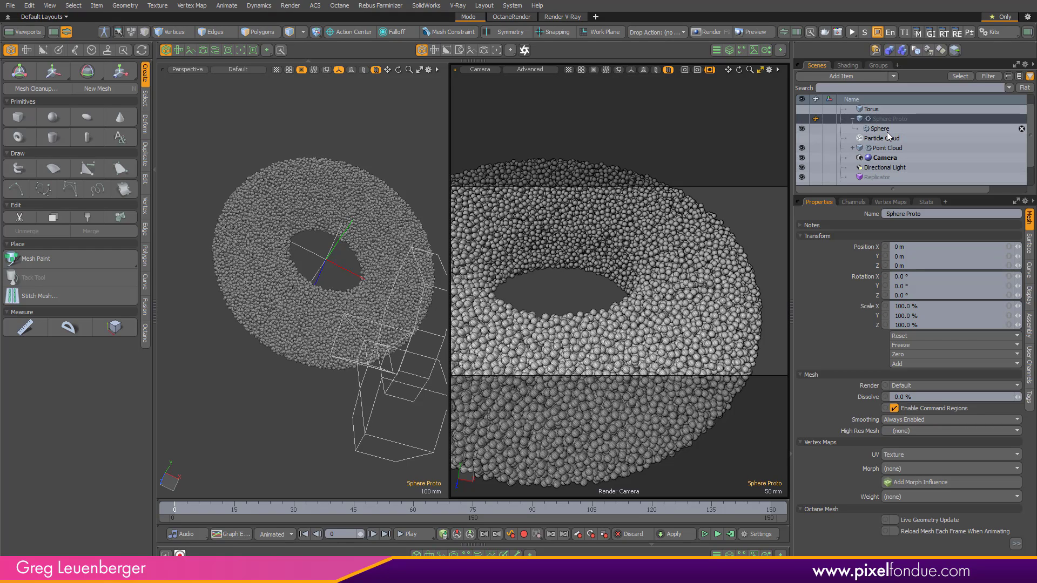
{"action": "left_click", "coordinate": [874, 178]}
{"action": "right_click", "coordinate": [876, 177]}
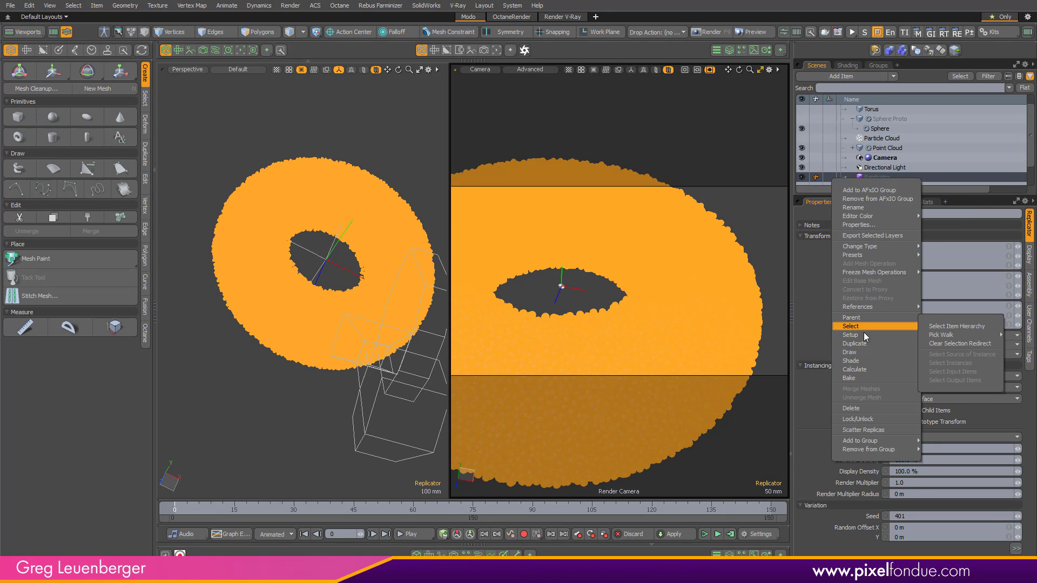
{"action": "mouse_move", "coordinate": [867, 361]}
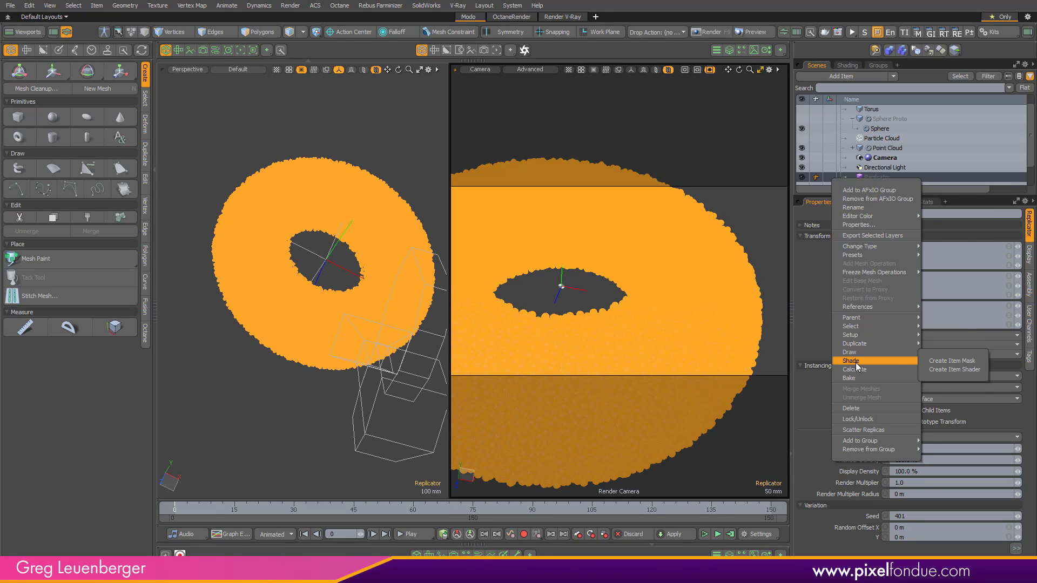
{"action": "left_click", "coordinate": [919, 132]}
{"action": "left_click", "coordinate": [895, 118]}
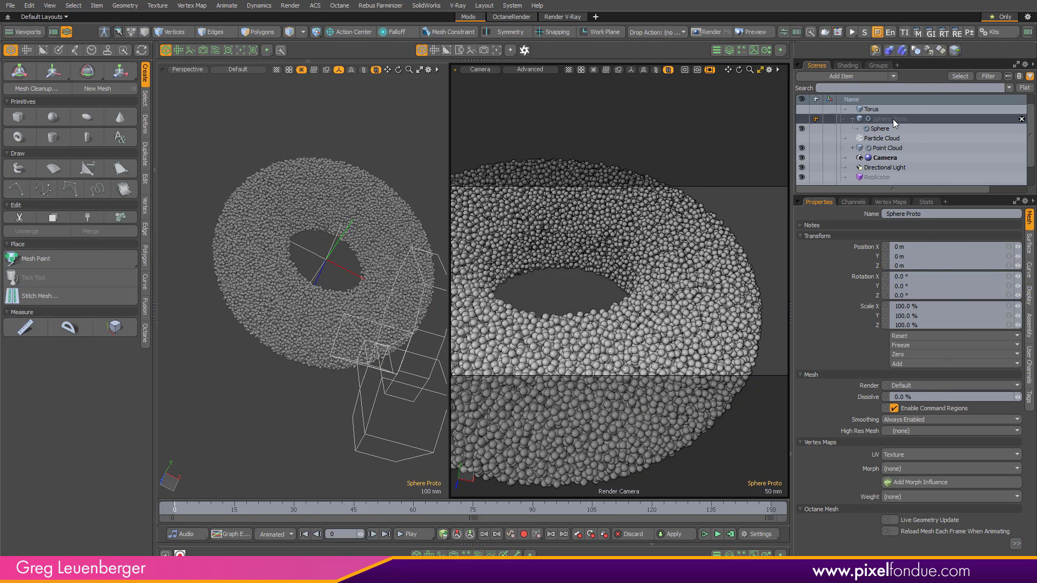
{"action": "right_click", "coordinate": [893, 119]}
{"action": "mouse_move", "coordinate": [883, 274]}
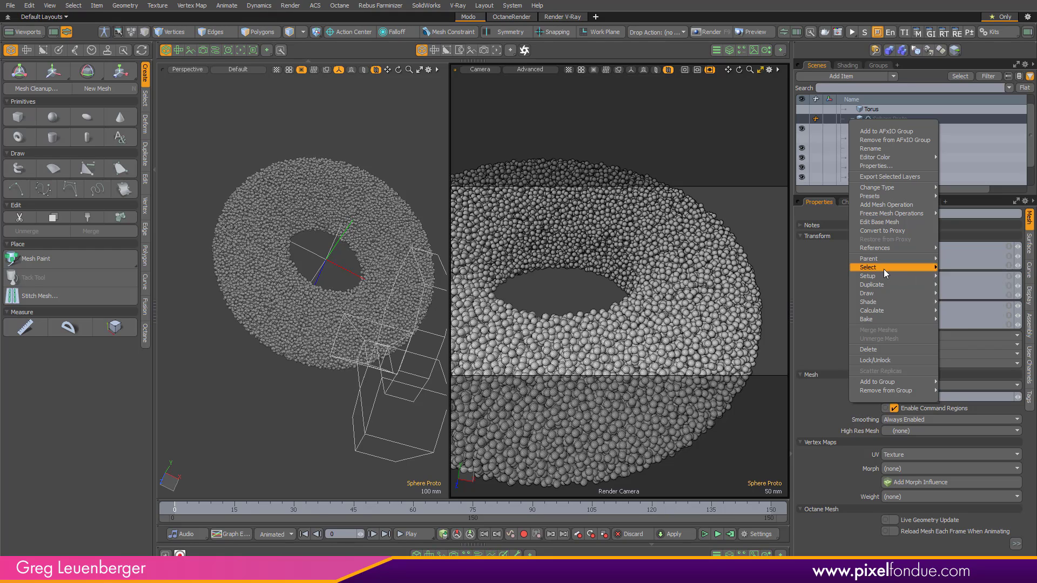
{"action": "mouse_move", "coordinate": [890, 302]}
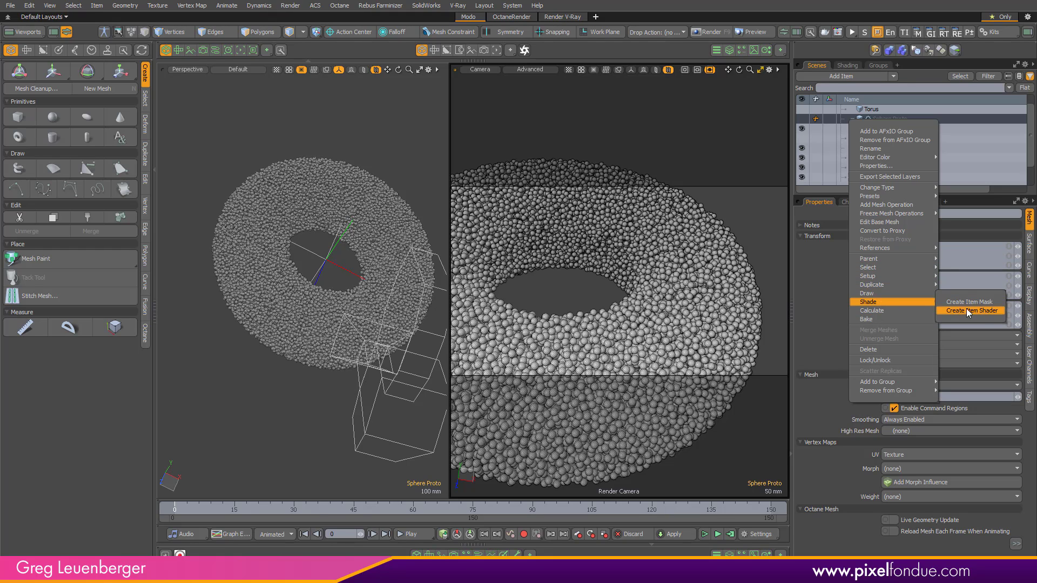
{"action": "left_click", "coordinate": [978, 118]}
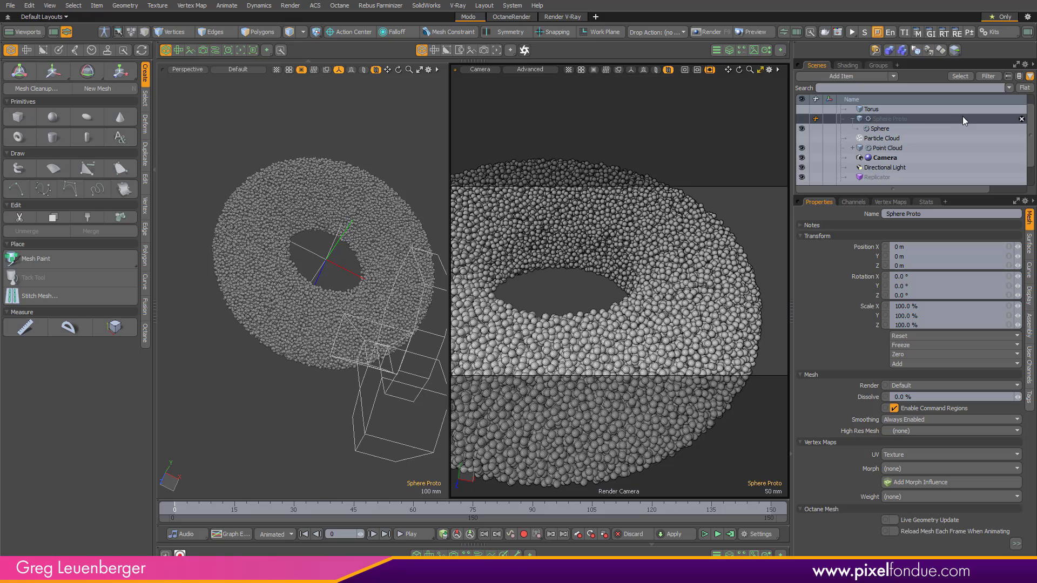
Add a Material Tag mesh operation to Sphere Proto and set its material name to Hello
{"action": "left_click", "coordinate": [734, 50]}
{"action": "left_click", "coordinate": [679, 69]}
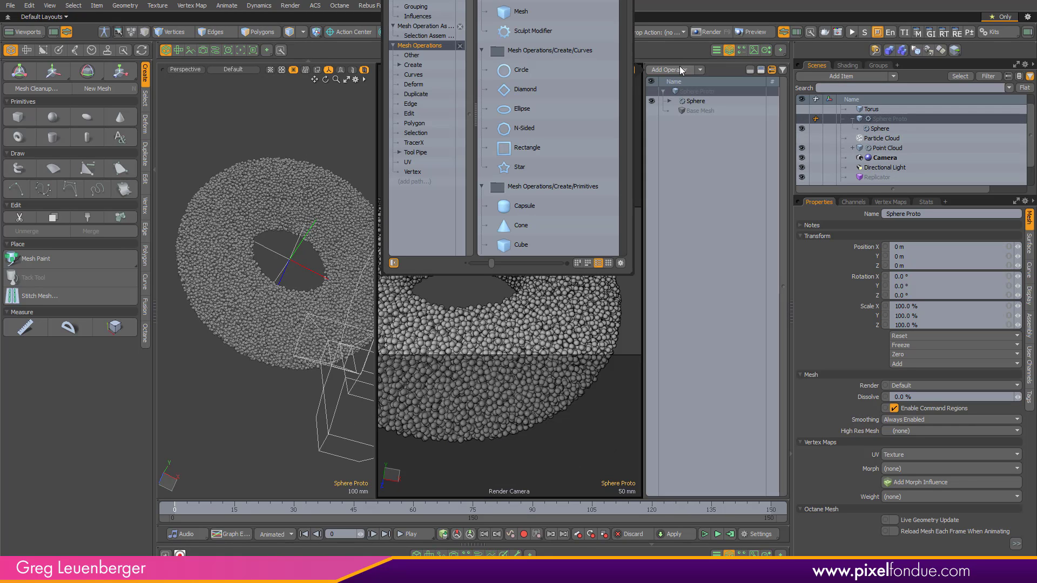
{"action": "type", "text": "mat"}
{"action": "key", "text": "Return"}
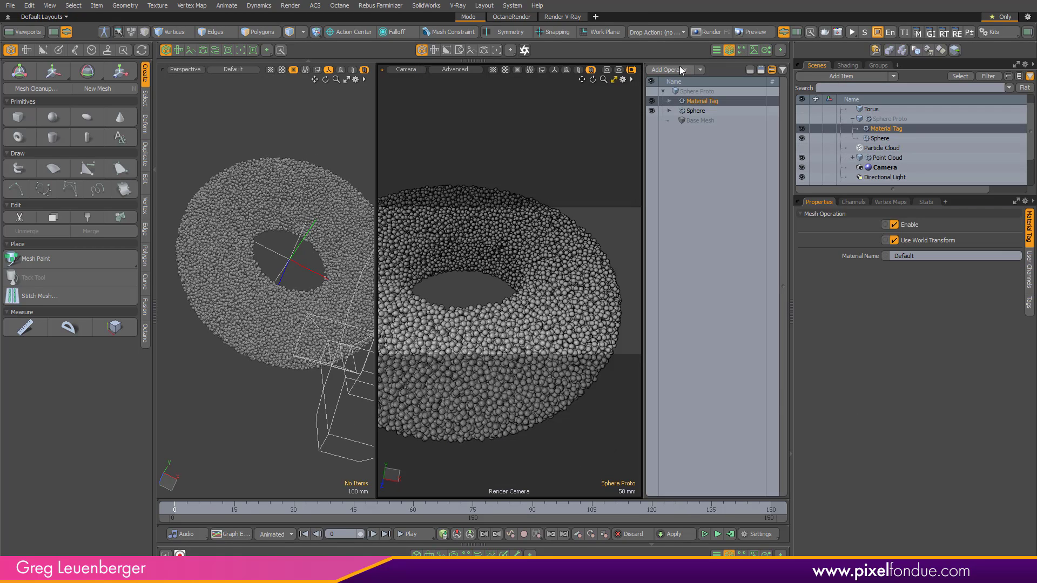
{"action": "left_click", "coordinate": [914, 255]}
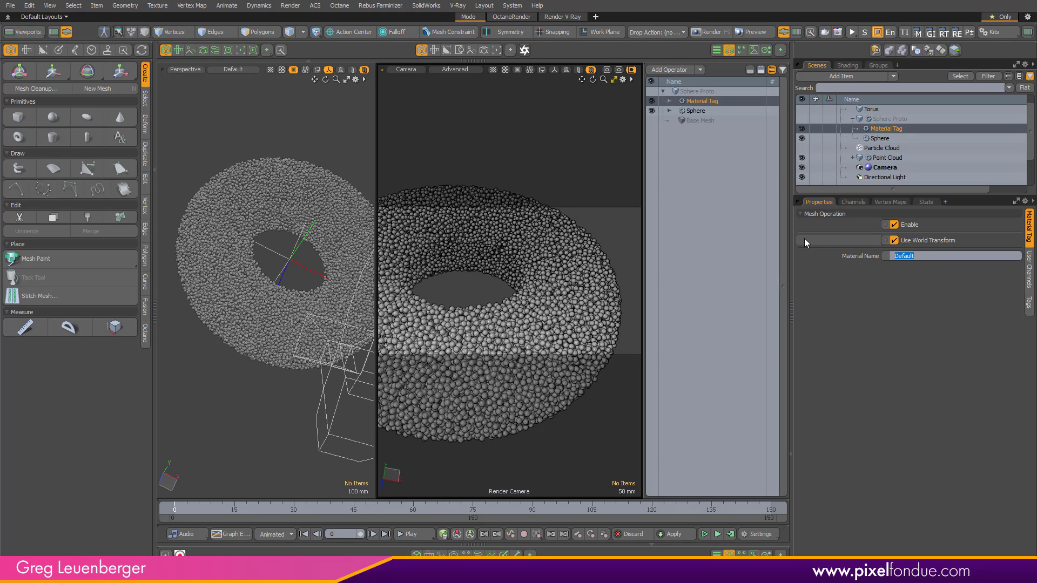
{"action": "type", "text": "Hello"}
{"action": "key", "text": "Return"}
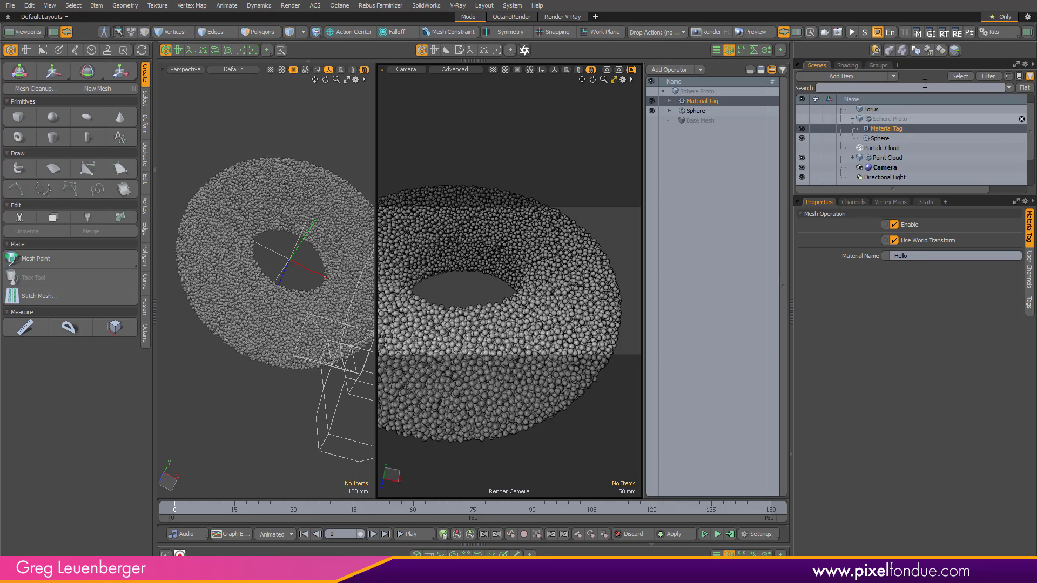
Add a Group layer above the Base Material in the shader tree
{"action": "left_click", "coordinate": [850, 65]}
{"action": "left_click", "coordinate": [940, 91]}
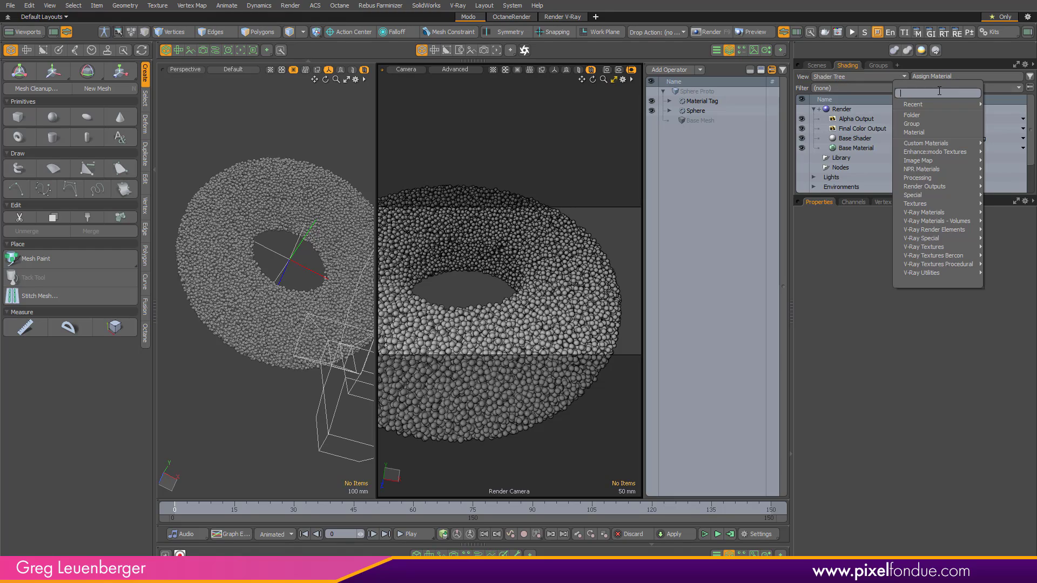
{"action": "left_click", "coordinate": [925, 124]}
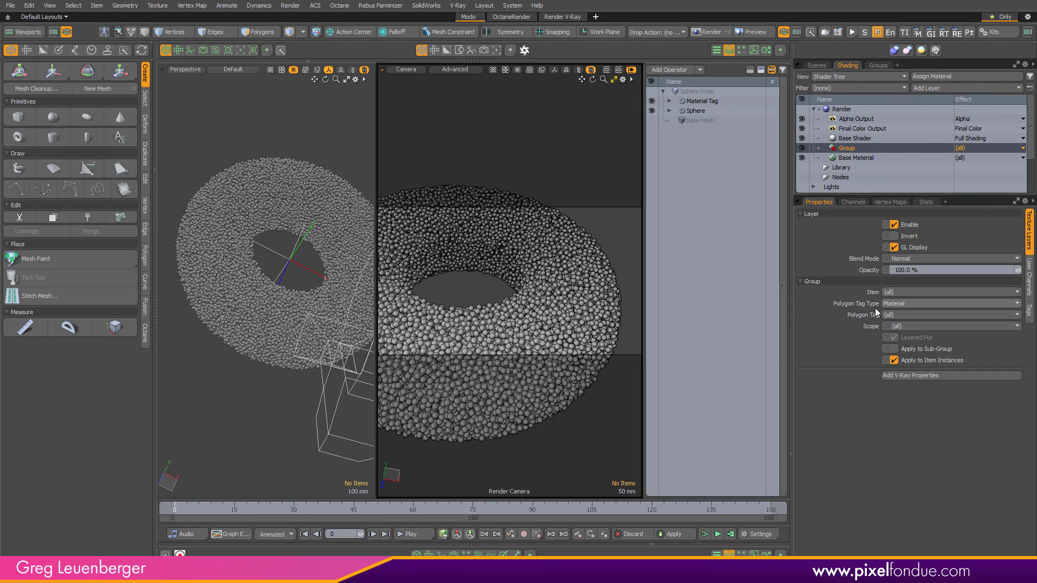
{"action": "left_click", "coordinate": [896, 292]}
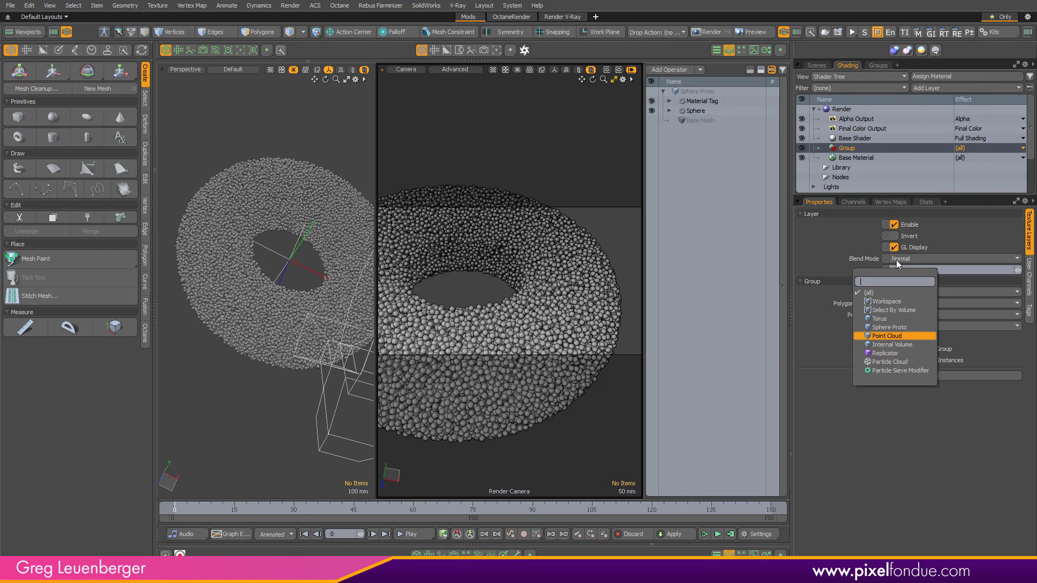
{"action": "left_click", "coordinate": [897, 316]}
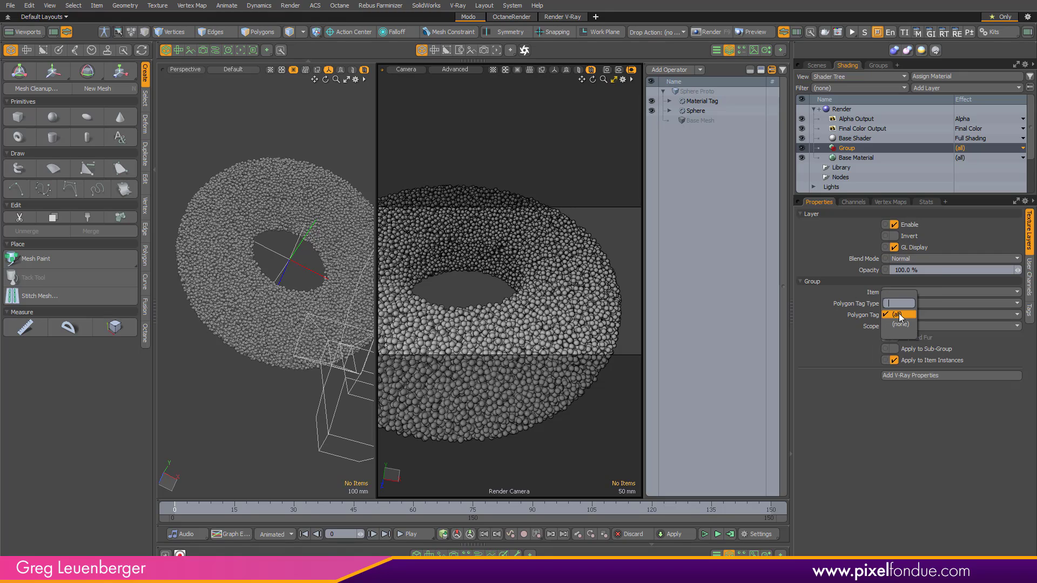
{"action": "left_click", "coordinate": [843, 361]}
Select the Sphere Proto mesh and set the new shader group's Polygon Tag to Hello
{"action": "left_click", "coordinate": [815, 65]}
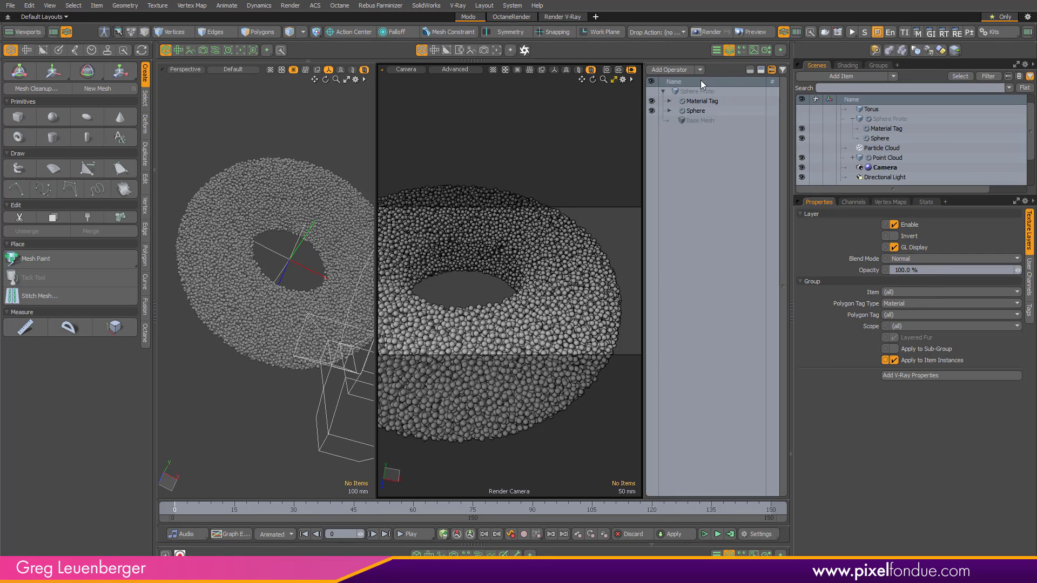
{"action": "left_click", "coordinate": [701, 91]}
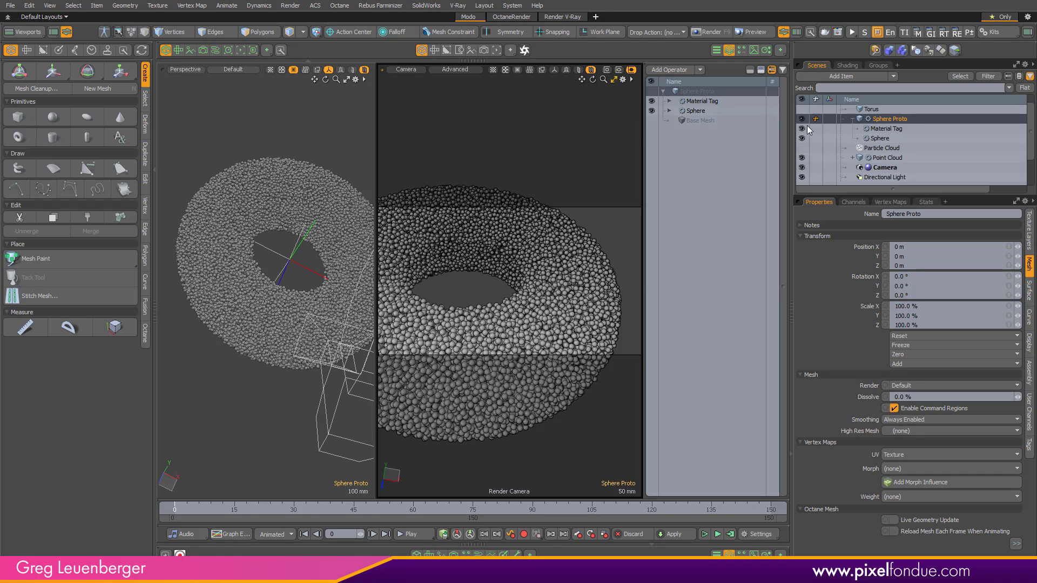
{"action": "left_click", "coordinate": [849, 65]}
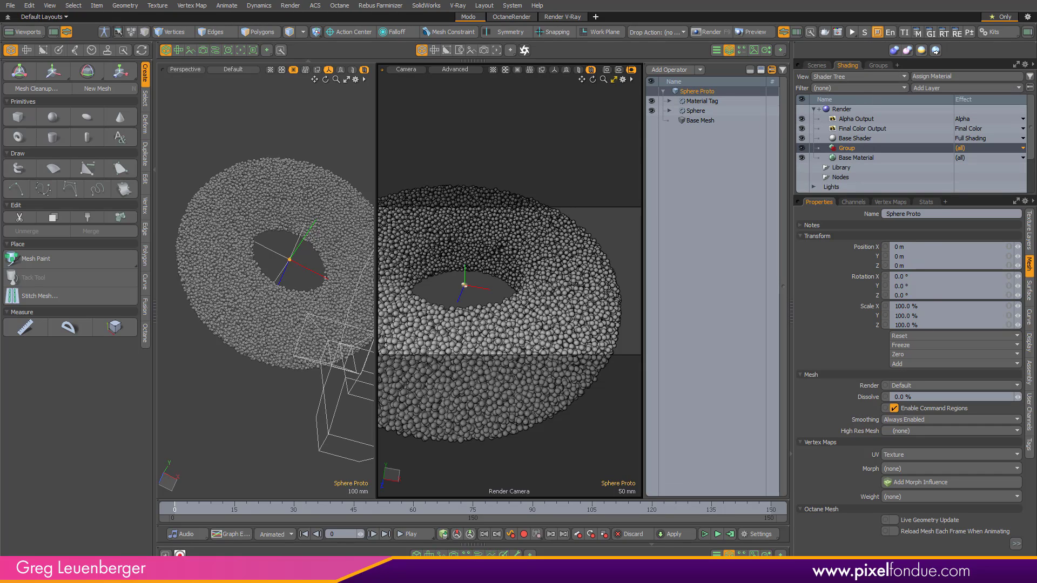
{"action": "left_click", "coordinate": [1029, 232]}
{"action": "left_click", "coordinate": [902, 318]}
{"action": "left_click", "coordinate": [900, 331]}
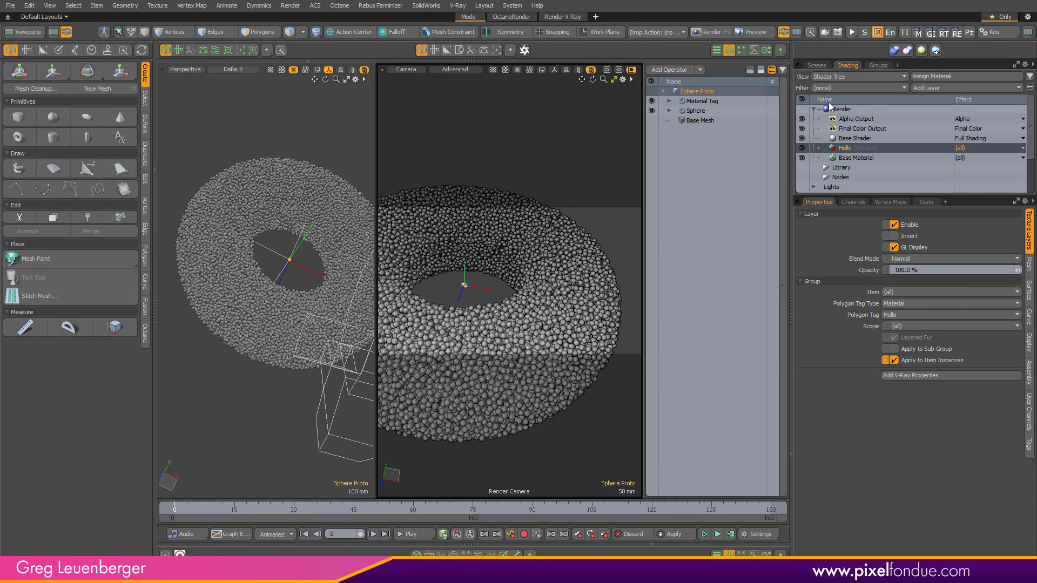
Add a Material layer inside the Hello group in the shader tree
{"action": "left_click", "coordinate": [817, 65]}
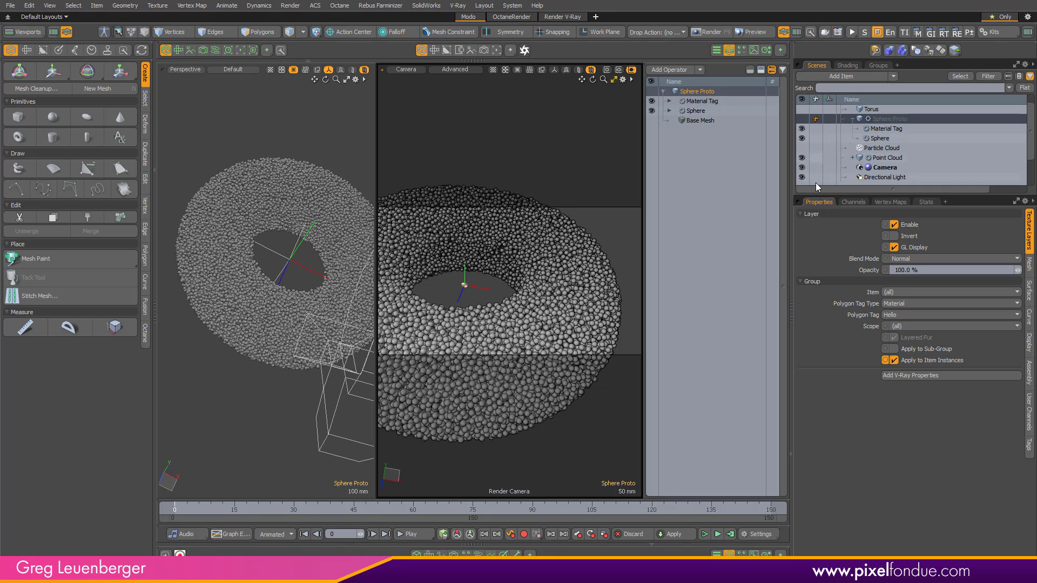
{"action": "left_click", "coordinate": [848, 65]}
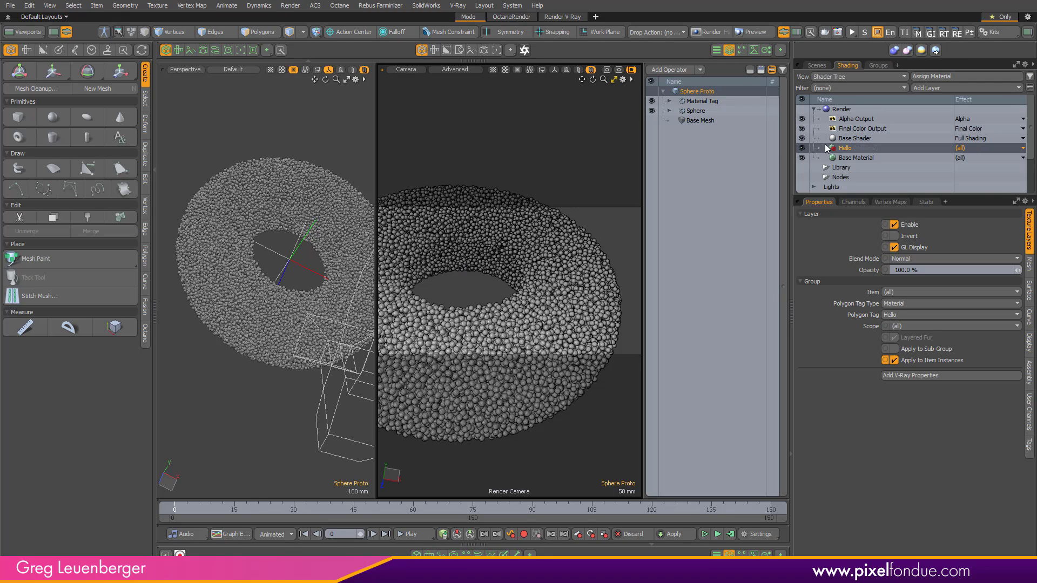
{"action": "left_click", "coordinate": [939, 89]}
{"action": "left_click", "coordinate": [921, 127]}
Add an Octane Override with a Glossy material to the Hello group
{"action": "left_click", "coordinate": [855, 148]}
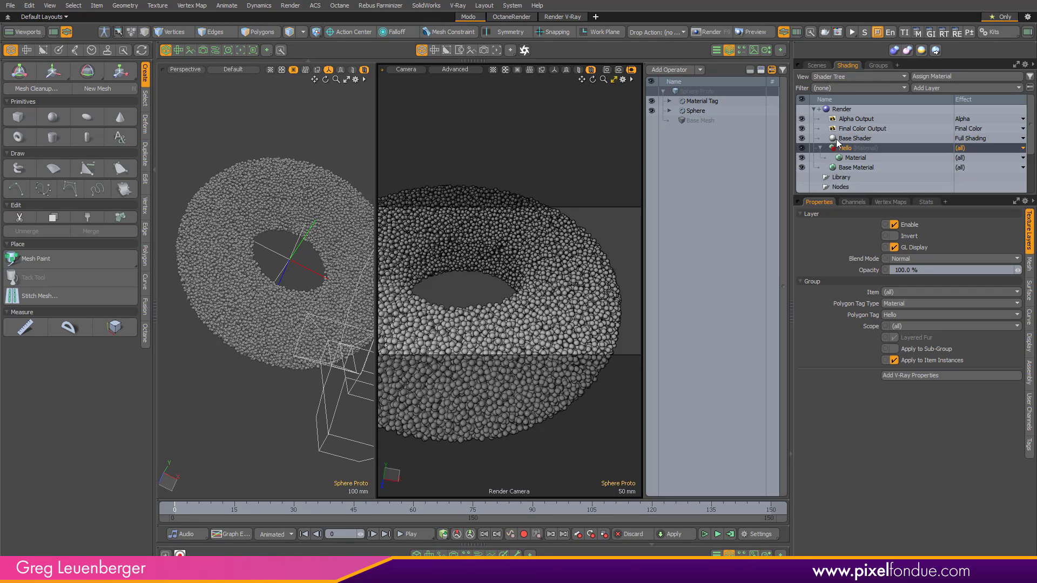
{"action": "left_click", "coordinate": [145, 336]}
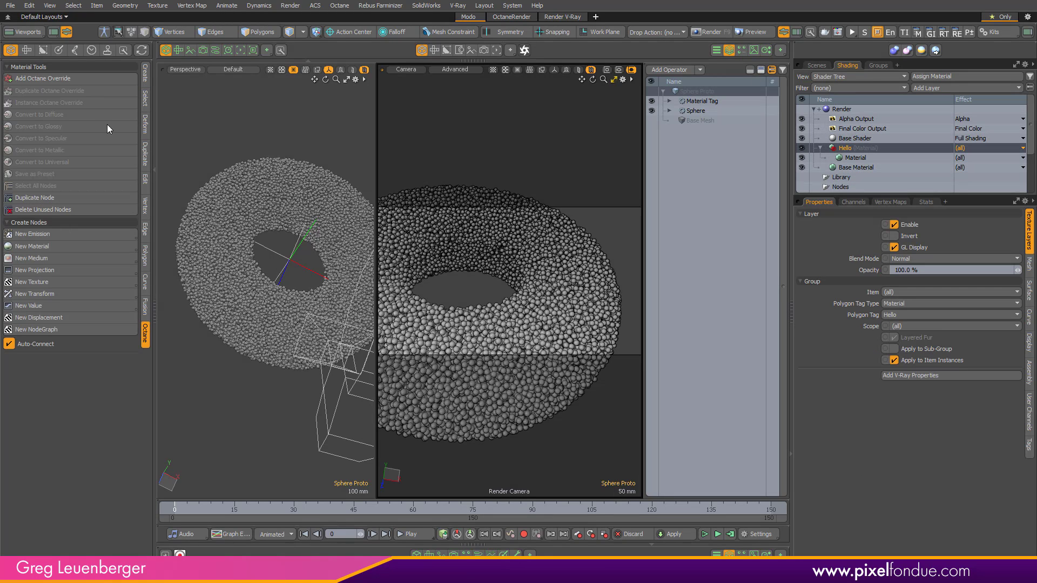
{"action": "left_click", "coordinate": [73, 79]}
{"action": "left_click", "coordinate": [504, 438]}
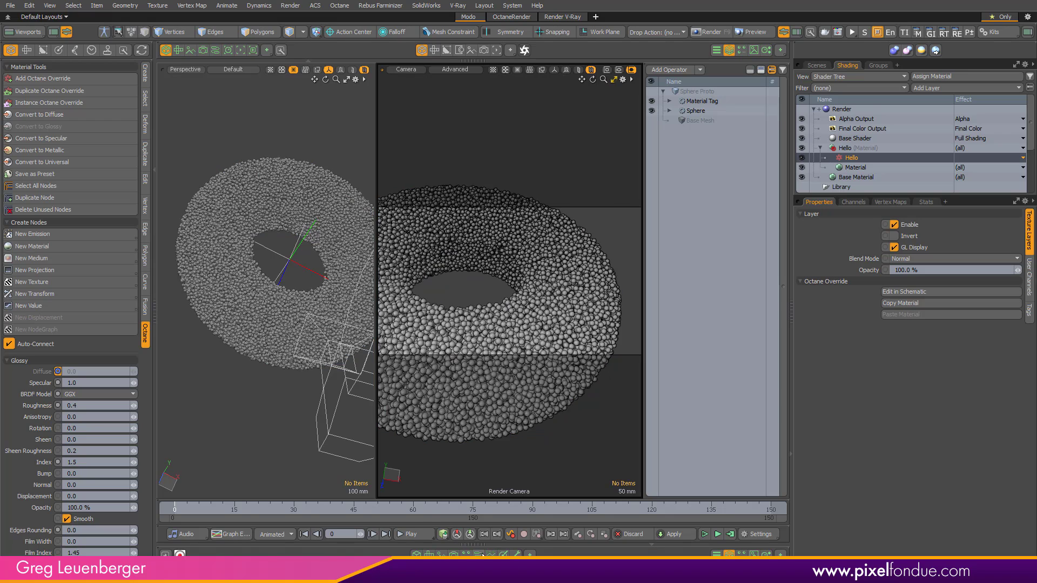
Show the Hello override's node network in the schematic and hide the mesh operations list
{"action": "left_click", "coordinate": [478, 555]}
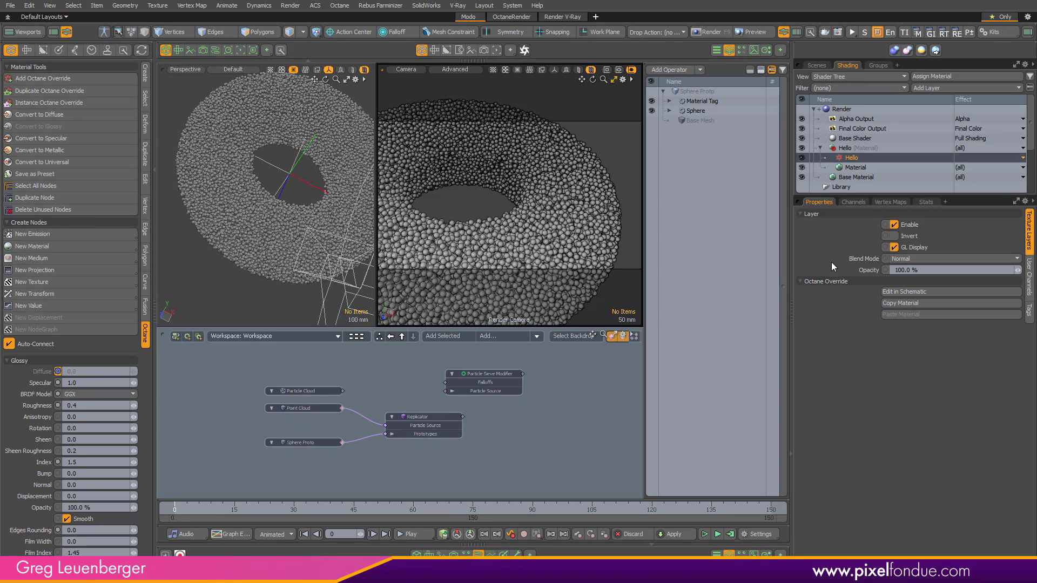
{"action": "left_click", "coordinate": [855, 165]}
{"action": "left_click", "coordinate": [850, 159]}
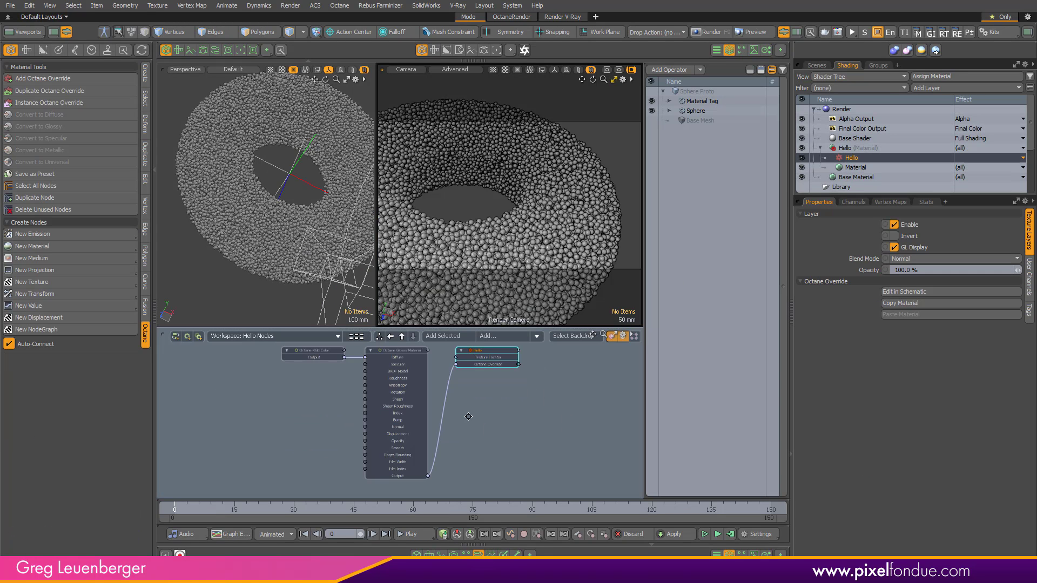
{"action": "left_click", "coordinate": [728, 50]}
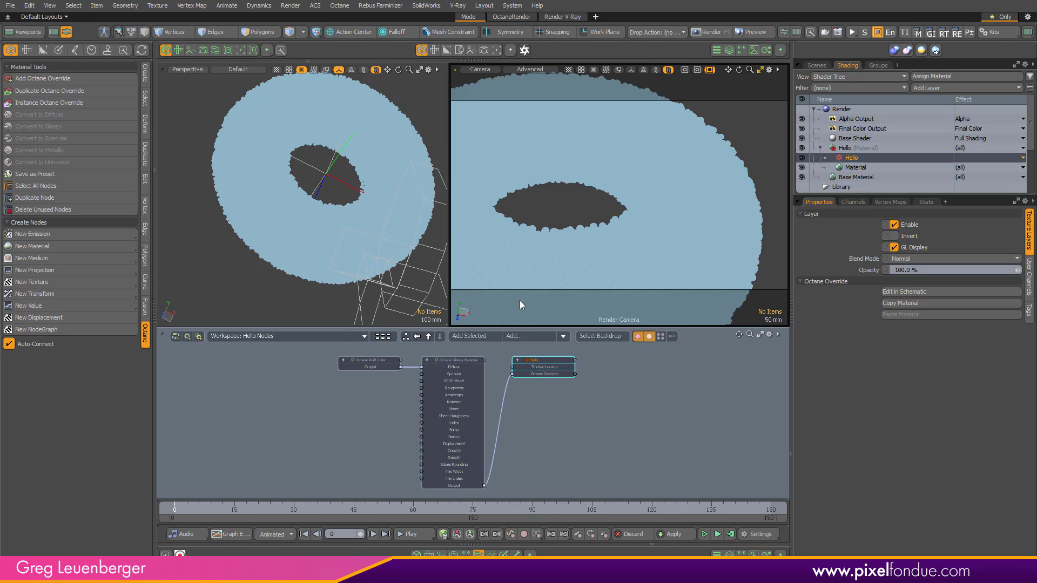
Replace the perspective and camera views with an enlarged Octane live render viewport and start rendering
{"action": "left_click", "coordinate": [525, 51]}
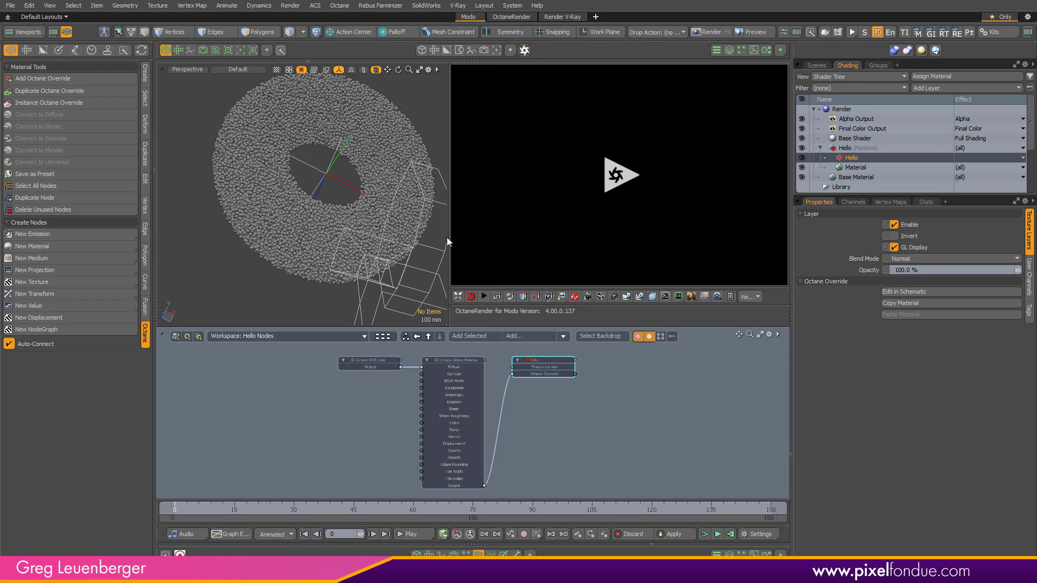
{"action": "left_click", "coordinate": [166, 51]}
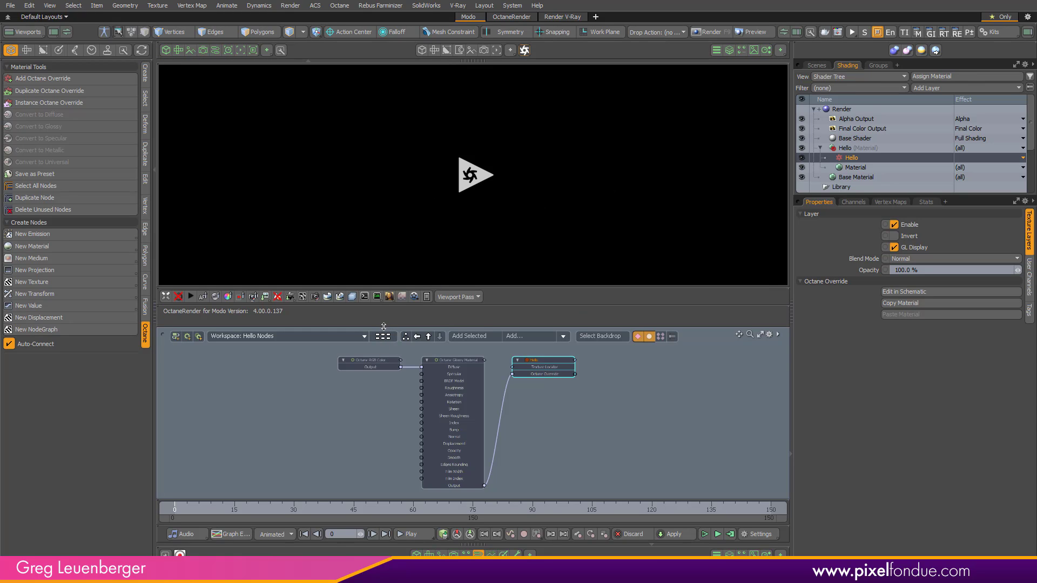
{"action": "left_click_drag", "start_coordinate": [383, 326], "coordinate": [392, 332]}
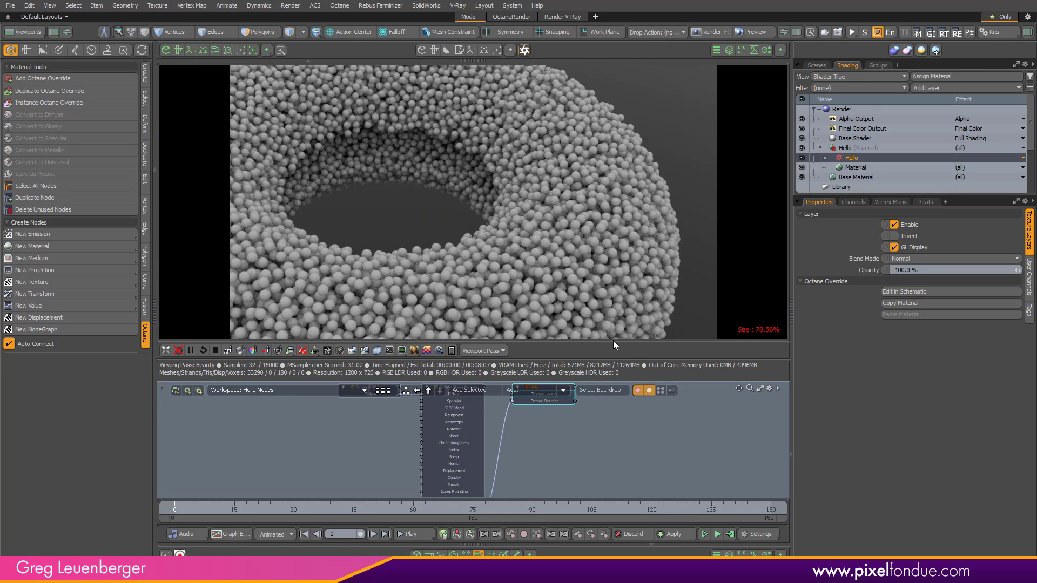
Turn off Use Modo F-Stop for Aperture and Use Modo Focus Distance in the Octane Camera settings
{"action": "left_click", "coordinate": [340, 351]}
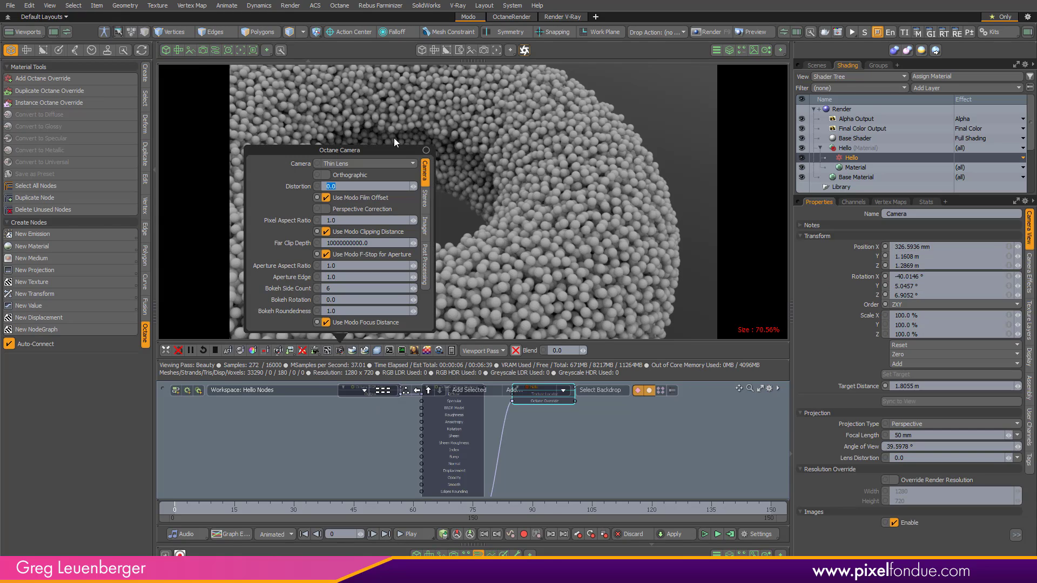
{"action": "left_click_drag", "start_coordinate": [419, 150], "coordinate": [594, 173]}
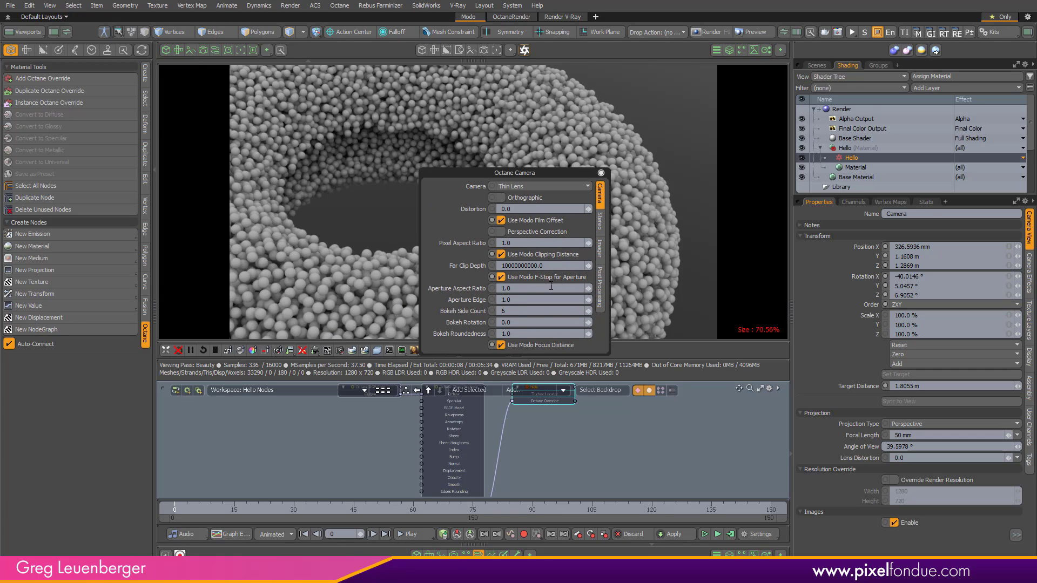
{"action": "left_click", "coordinate": [536, 279]}
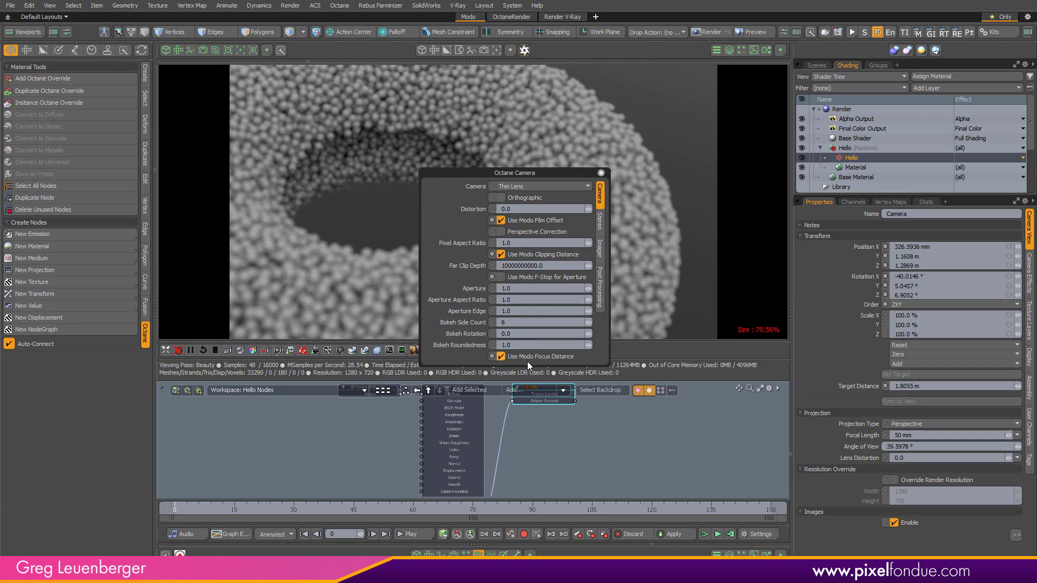
{"action": "left_click", "coordinate": [529, 358]}
{"action": "left_click_drag", "start_coordinate": [562, 174], "coordinate": [776, 186]}
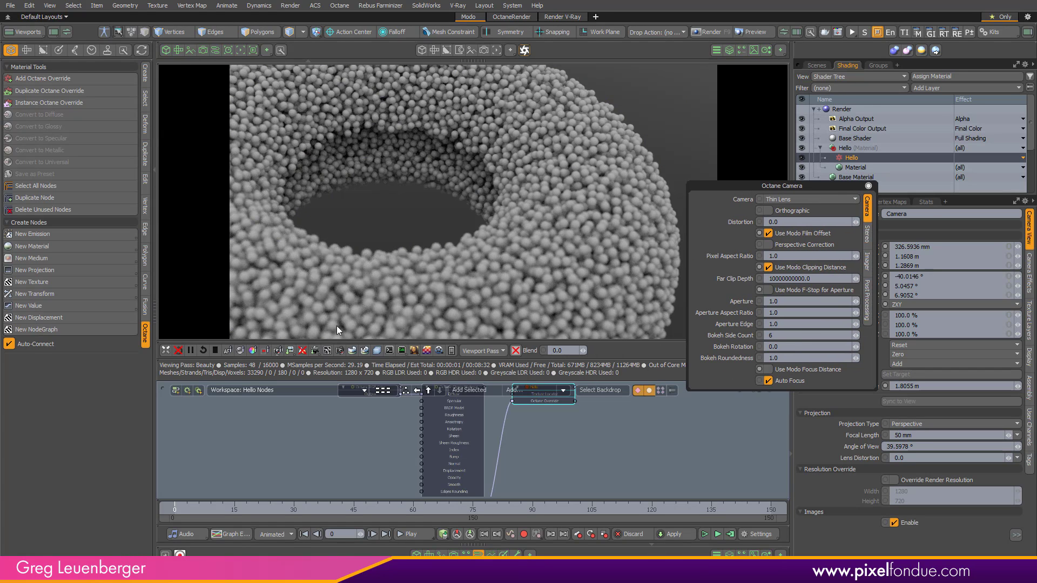
Pick the render's focus point near the front rim of the torus hole and set the camera's Aperture to 2.0
{"action": "left_click", "coordinate": [227, 350]}
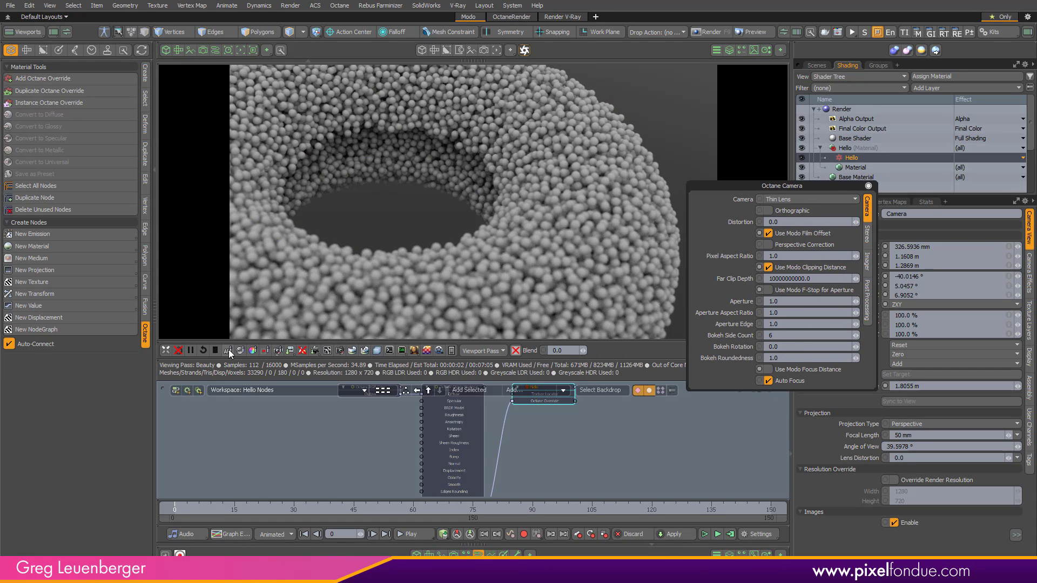
{"action": "left_click", "coordinate": [346, 264]}
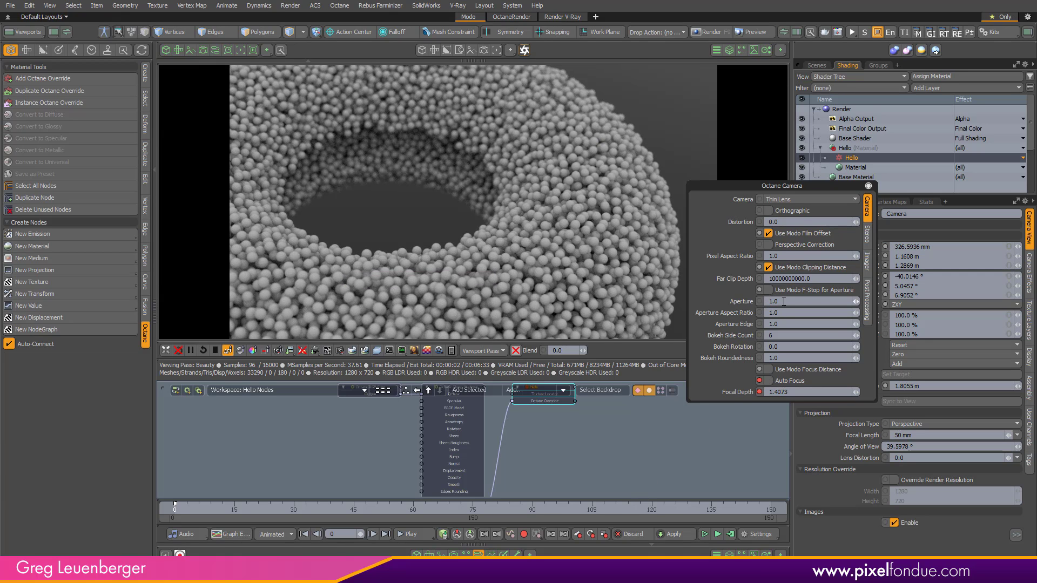
{"action": "left_click", "coordinate": [738, 304]}
{"action": "type", "text": "2"}
{"action": "key", "text": "Return"}
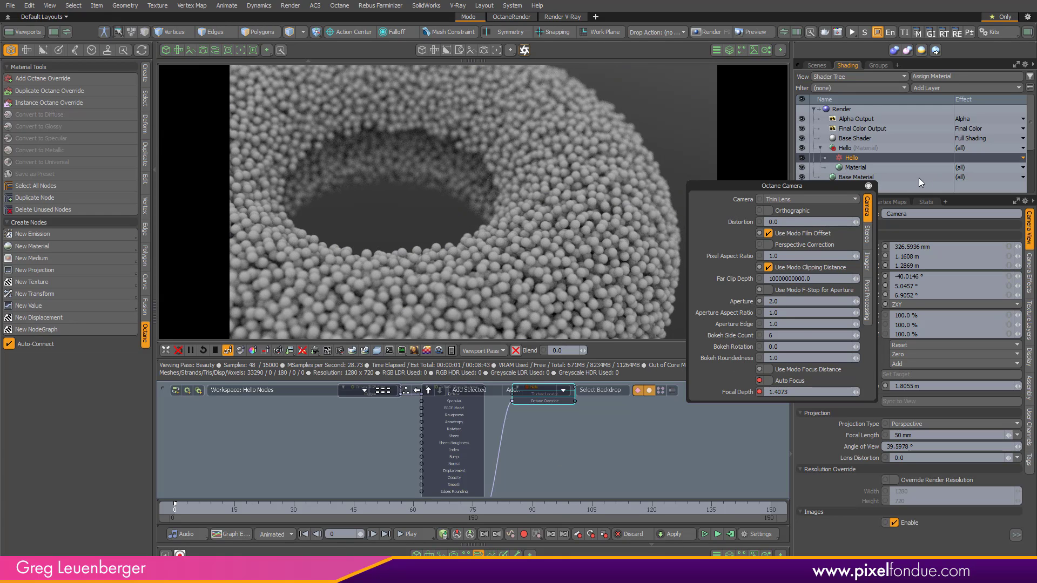
{"action": "left_click", "coordinate": [867, 185]}
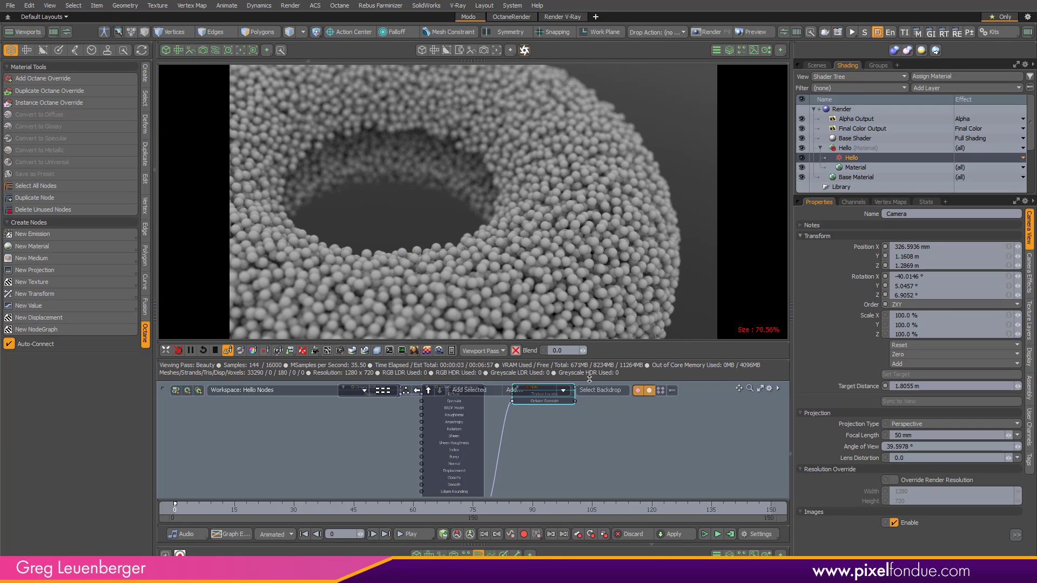
Enlarge the schematic, delete the link from Octane RGB Color to the glossy material's Diffuse input, and move the colour node aside
{"action": "left_click_drag", "start_coordinate": [588, 381], "coordinate": [588, 333]}
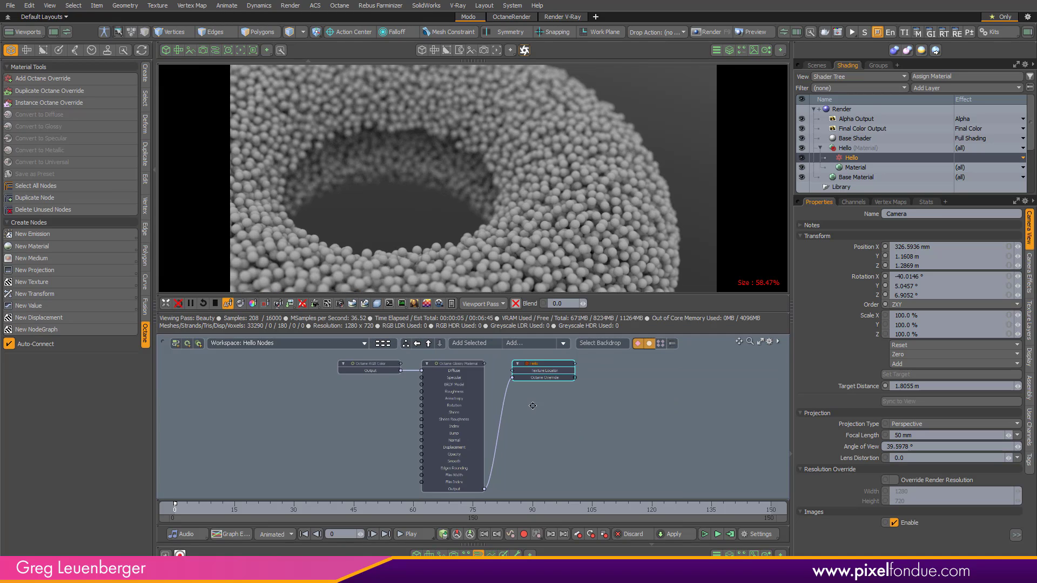
{"action": "left_click_drag", "start_coordinate": [558, 433], "coordinate": [588, 447], "text": "alt"}
{"action": "left_click_drag", "start_coordinate": [474, 377], "coordinate": [538, 388], "text": "ctrl+alt"}
{"action": "left_click", "coordinate": [405, 400]}
{"action": "key", "text": "Delete"}
{"action": "left_click_drag", "start_coordinate": [362, 387], "coordinate": [264, 485]}
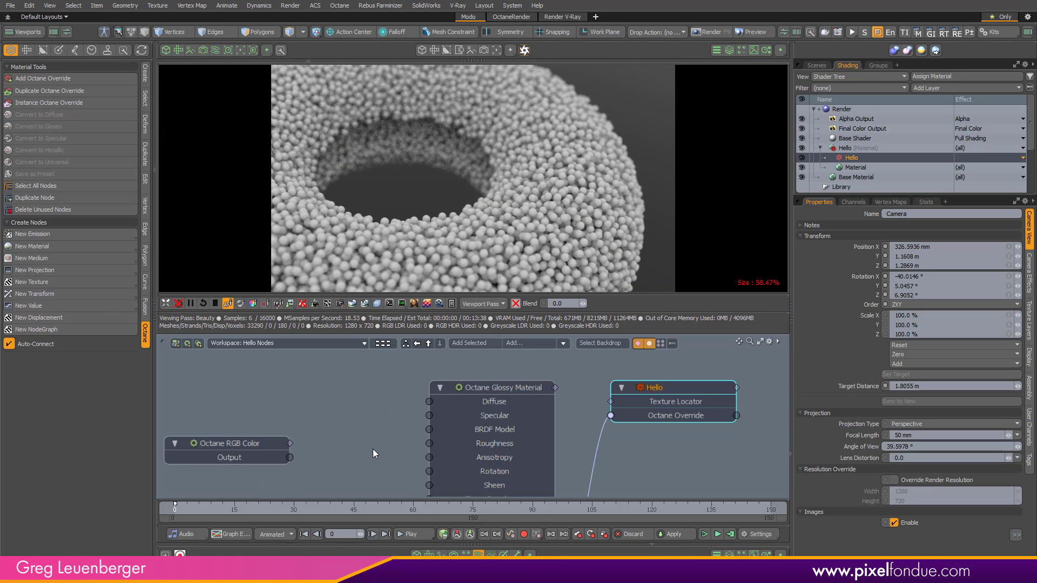
Add a Gradient 2 mapping texture to the glossy material's Diffuse input and place its node beside the material
{"action": "left_click", "coordinate": [488, 403]}
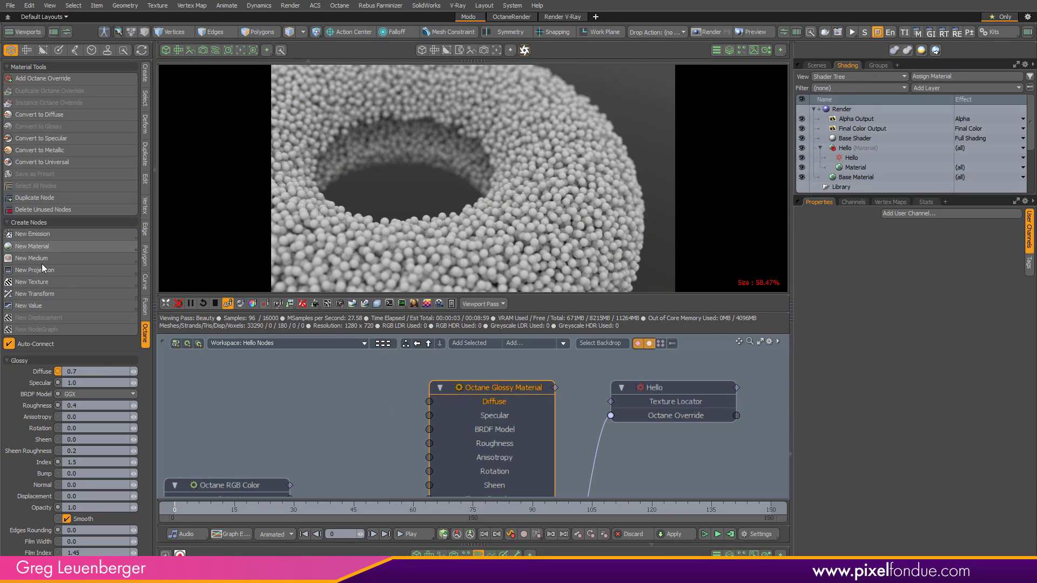
{"action": "left_click", "coordinate": [45, 282]}
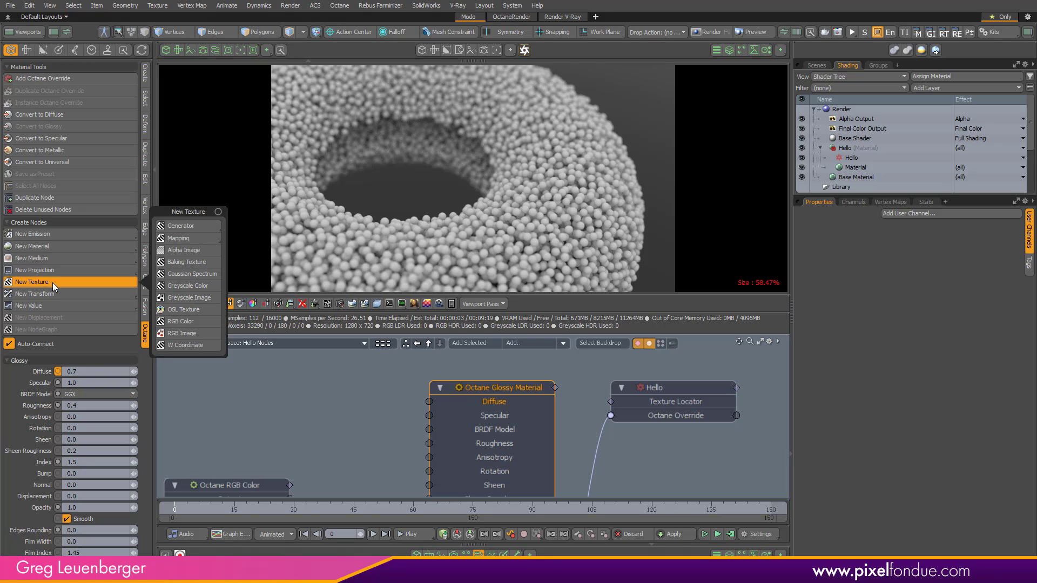
{"action": "left_click", "coordinate": [196, 227]}
{"action": "mouse_move", "coordinate": [195, 241]}
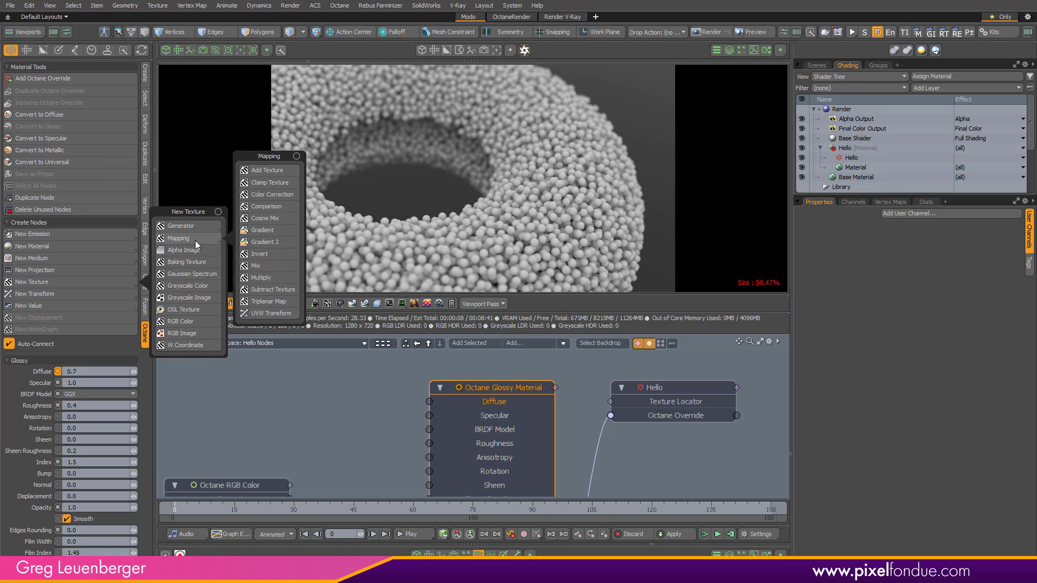
{"action": "left_click", "coordinate": [254, 243]}
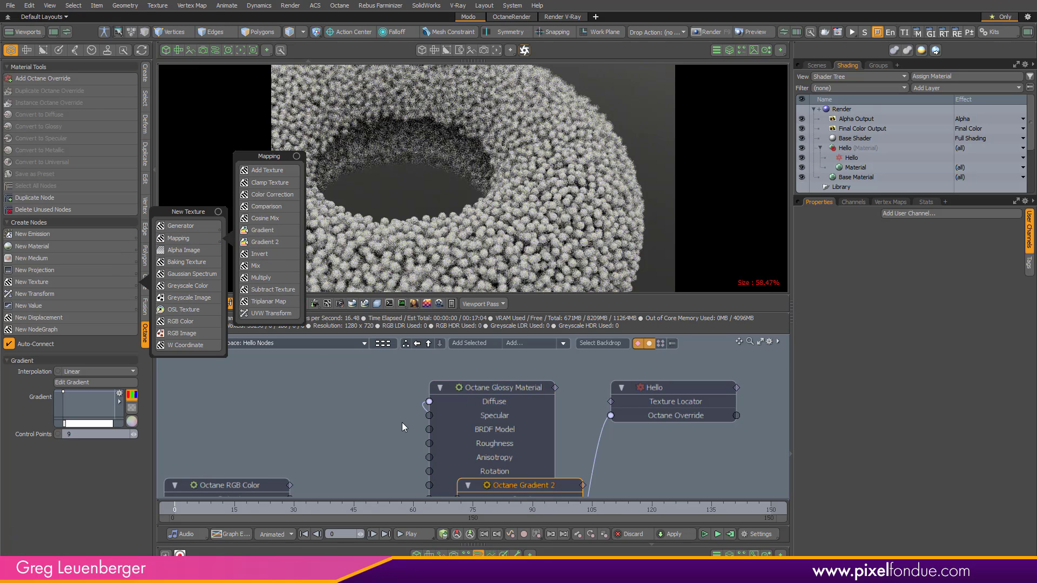
{"action": "left_click_drag", "start_coordinate": [529, 482], "coordinate": [329, 398]}
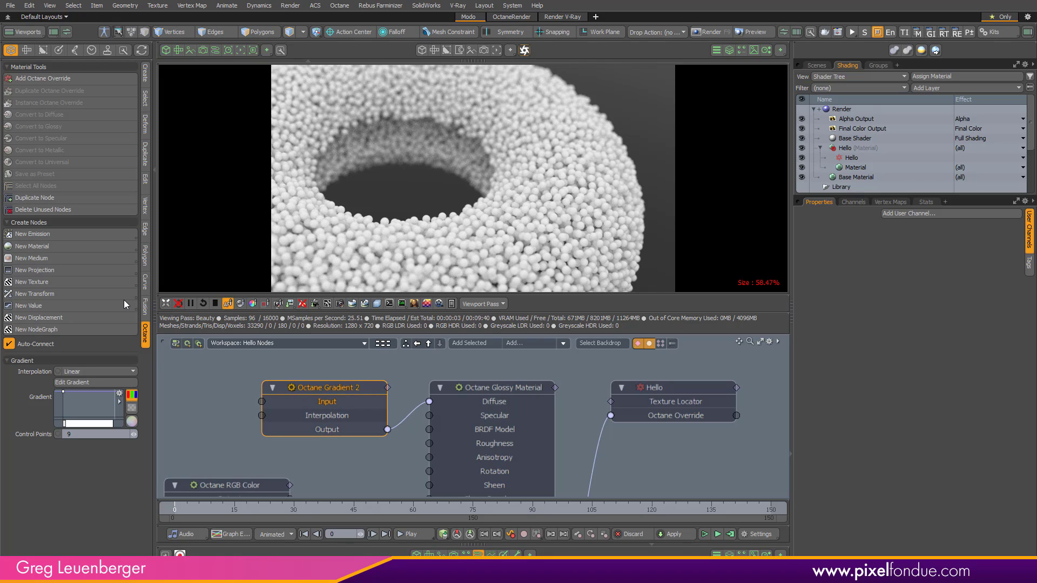
Feed the Gradient 2 node's Input with a Random Color Texture generator and place its node before the gradient
{"action": "left_click", "coordinate": [45, 281]}
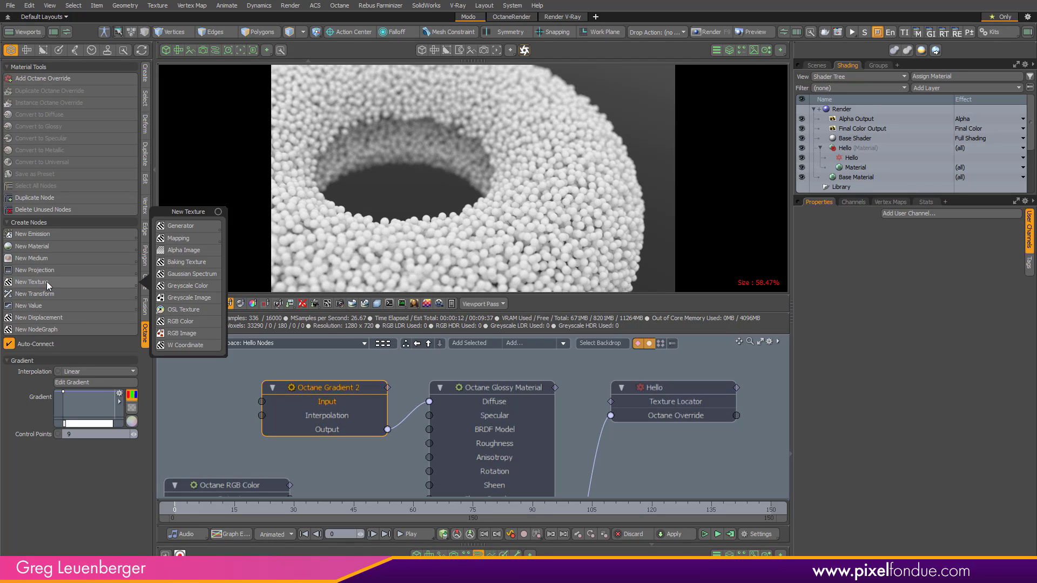
{"action": "mouse_move", "coordinate": [193, 228]}
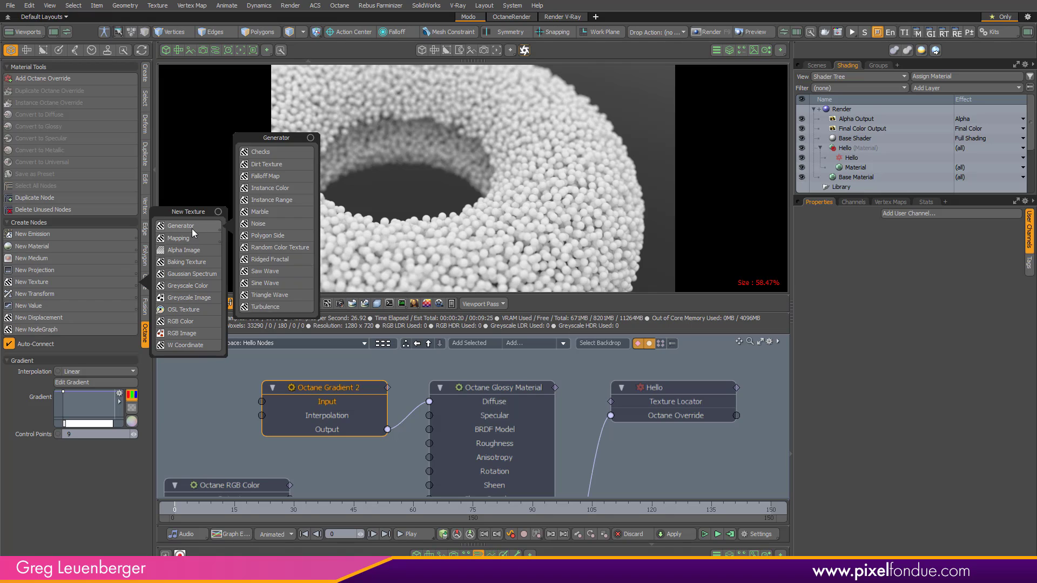
{"action": "left_click", "coordinate": [276, 248]}
{"action": "left_click_drag", "start_coordinate": [489, 436], "coordinate": [183, 377]}
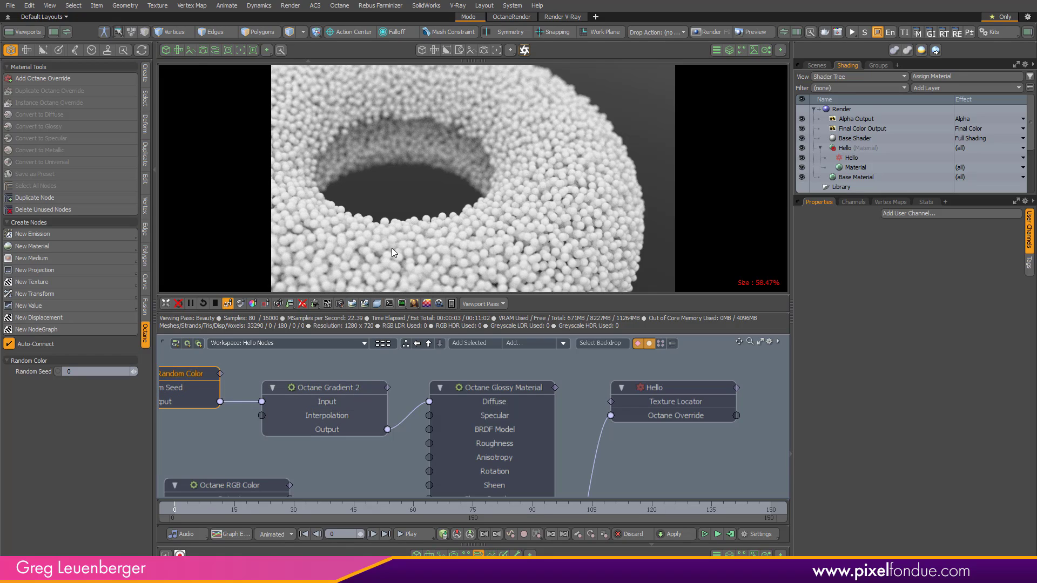
Add a middle and an end key to the Gradient 2 ramp and colour the end key pinkish red
{"action": "left_click", "coordinate": [281, 409]}
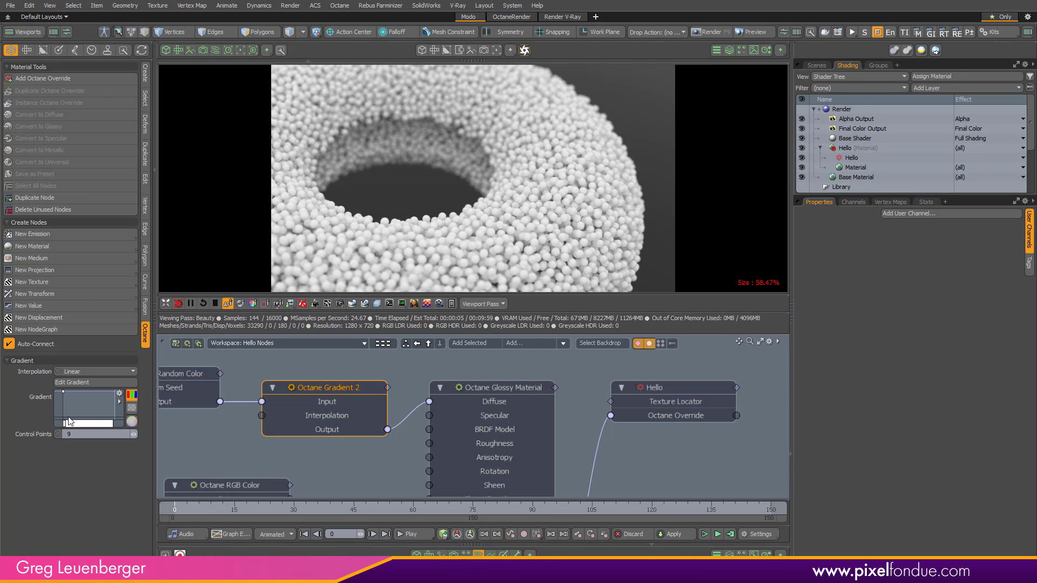
{"action": "left_click", "coordinate": [87, 425]}
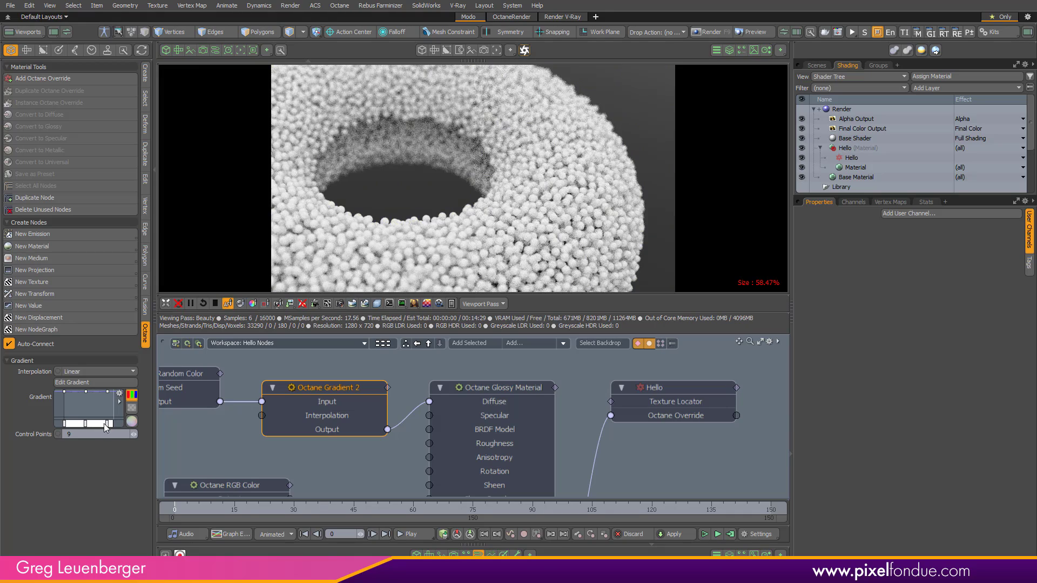
{"action": "left_click", "coordinate": [105, 425]}
{"action": "left_click", "coordinate": [107, 423]}
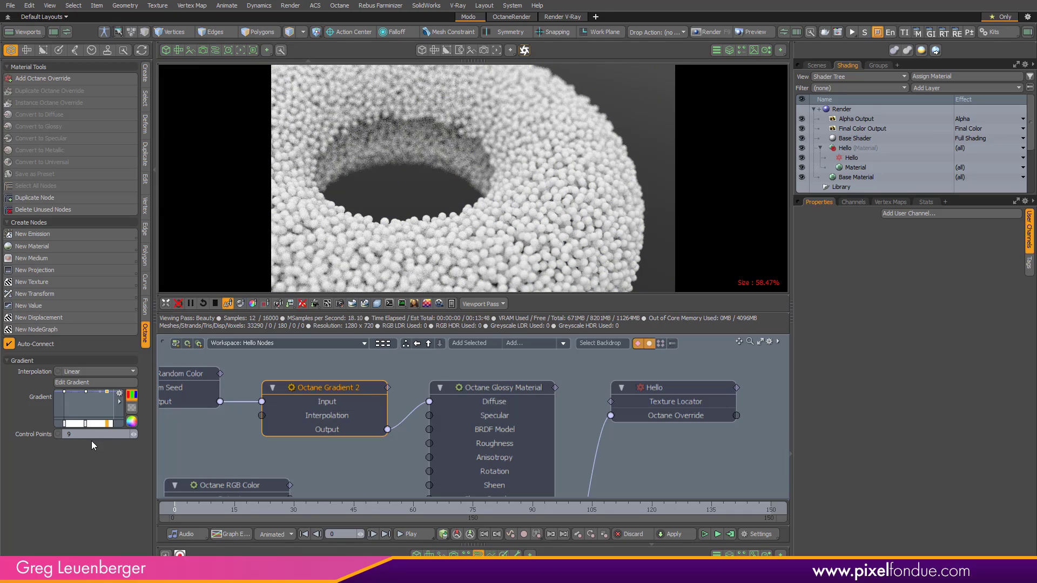
{"action": "left_click", "coordinate": [131, 421]}
{"action": "left_click_drag", "start_coordinate": [106, 214], "coordinate": [124, 195]}
{"action": "left_click", "coordinate": [202, 414]}
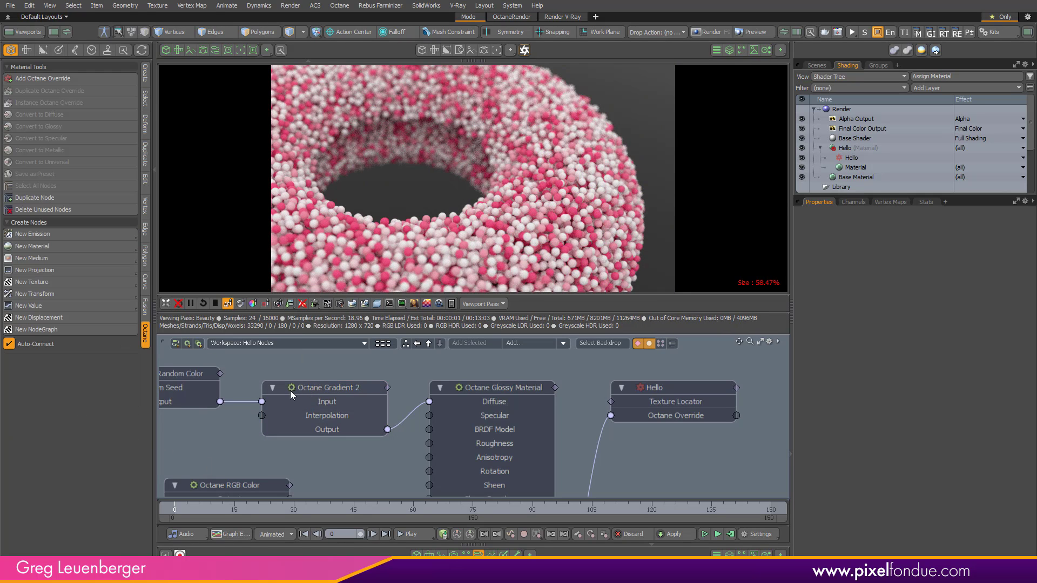
Colour the middle key of the Gradient 2 ramp light magenta, hex f687ff
{"action": "left_click", "coordinate": [296, 387]}
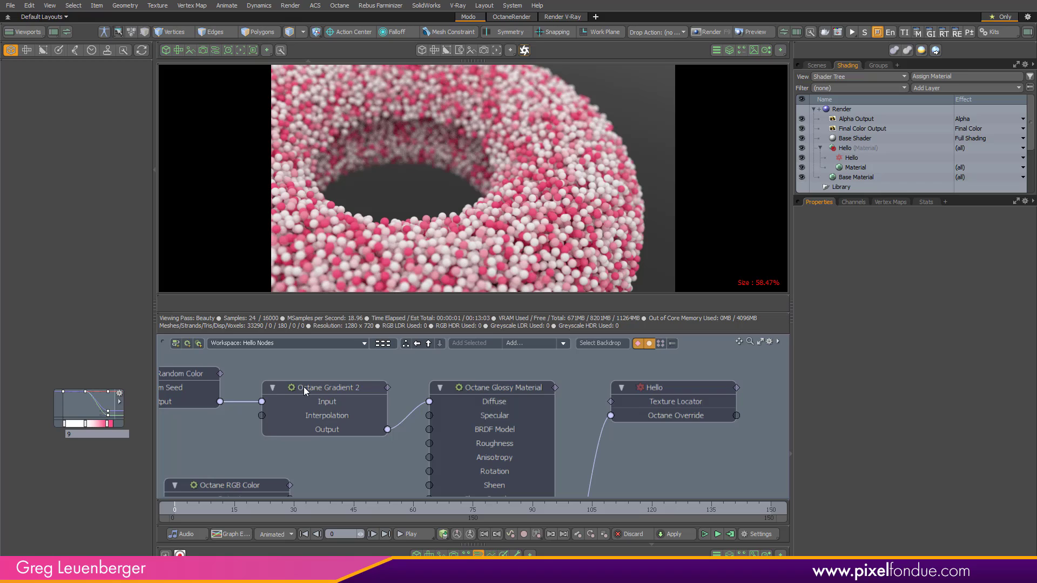
{"action": "left_click", "coordinate": [83, 423]}
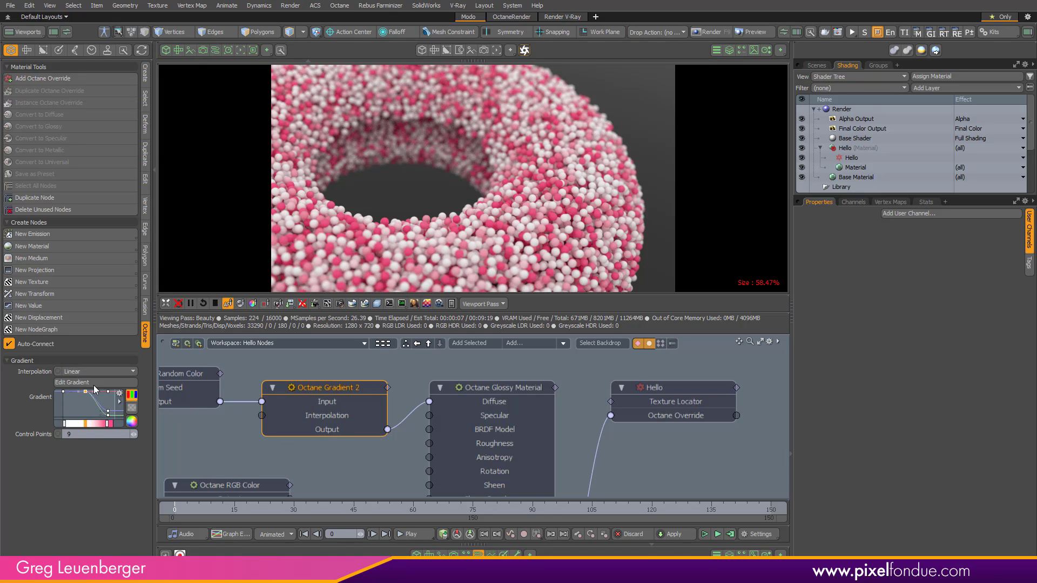
{"action": "left_click", "coordinate": [132, 422]}
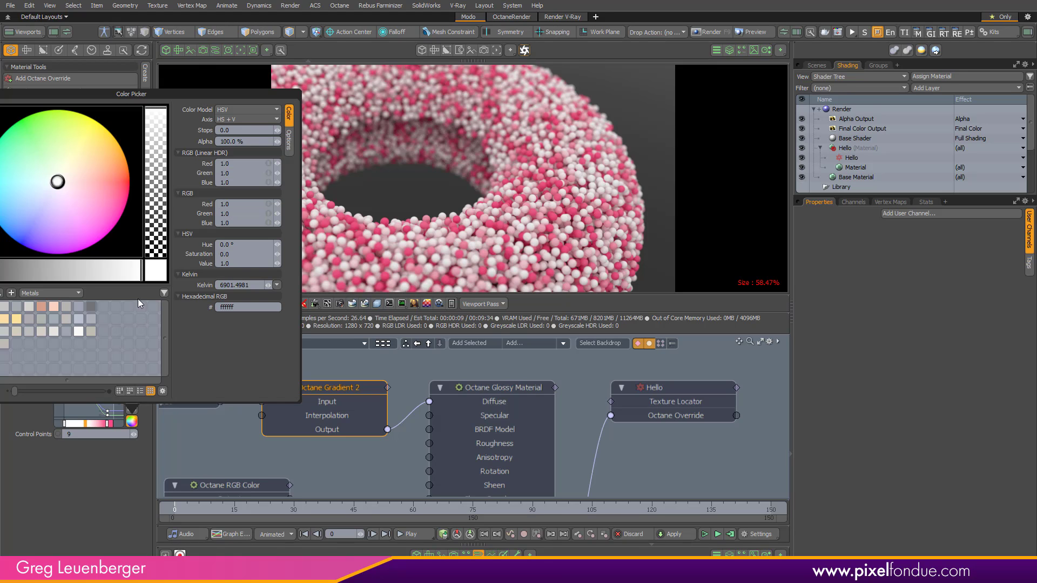
{"action": "left_click", "coordinate": [80, 231]}
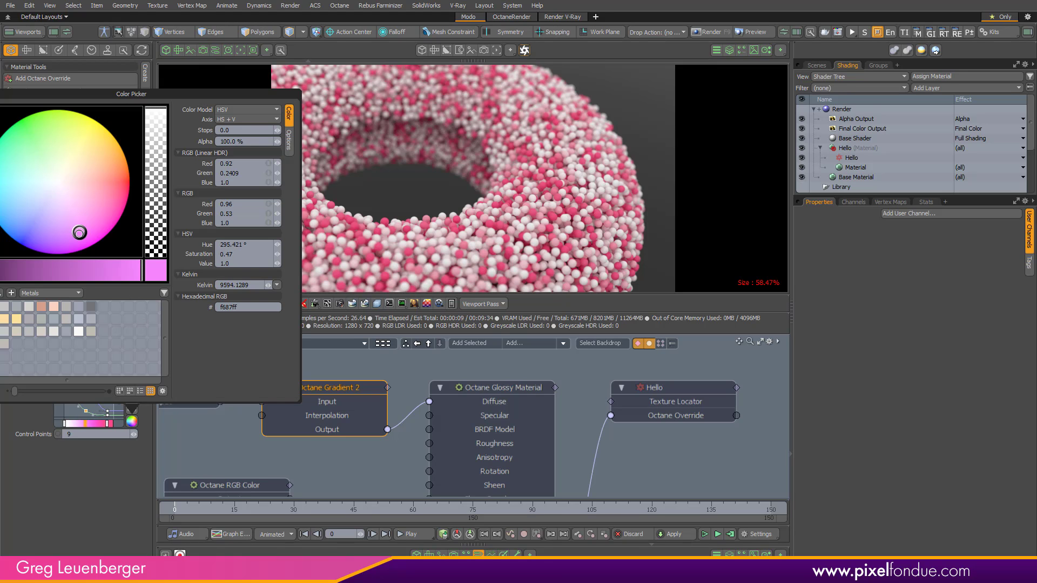
Tint the first key of the Gradient 2 ramp a pale blue
{"action": "left_click", "coordinate": [74, 423]}
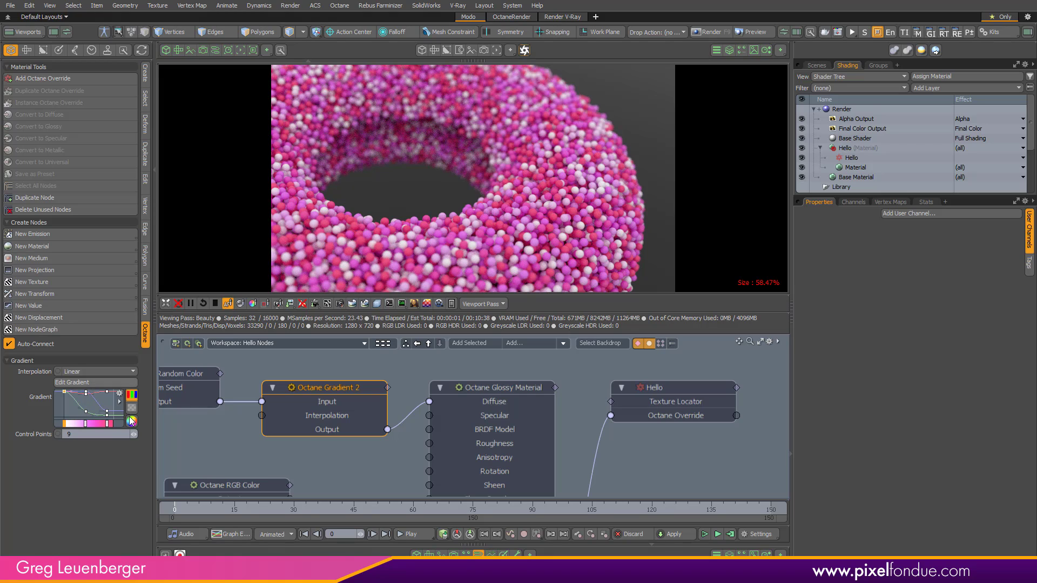
{"action": "left_click", "coordinate": [132, 421]}
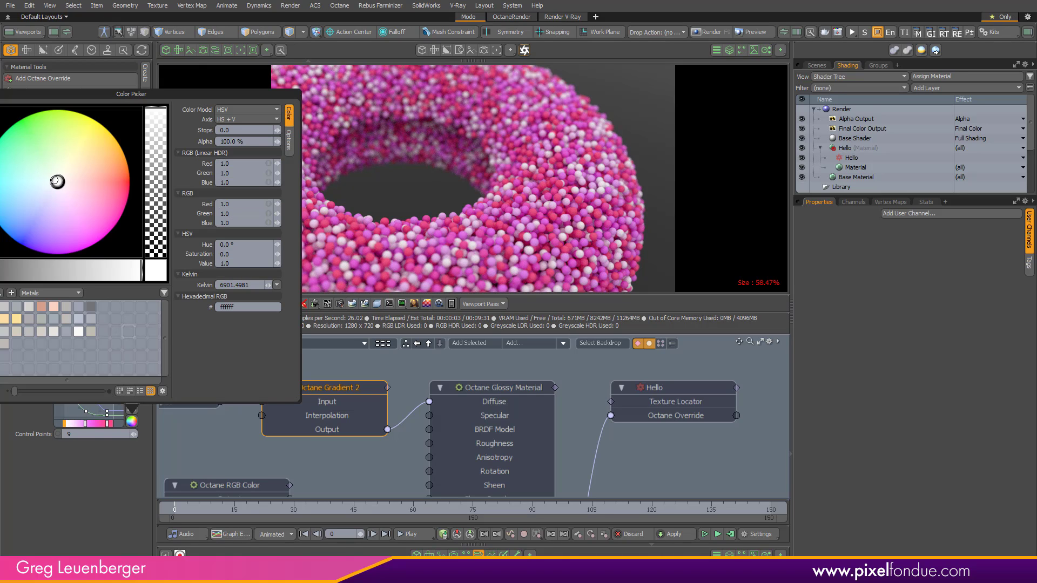
{"action": "mouse_move", "coordinate": [47, 183]}
{"action": "left_mouse_down"}
{"action": "mouse_move", "coordinate": [25, 210]}
{"action": "mouse_move", "coordinate": [39, 199]}
{"action": "left_mouse_up"}
{"action": "left_click", "coordinate": [664, 471]}
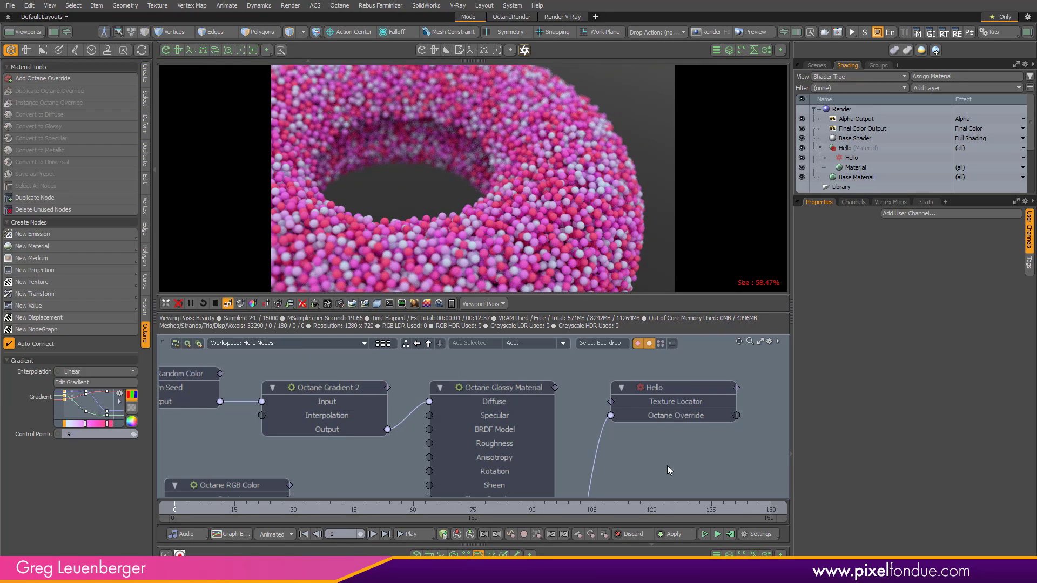
Deselect all nodes and hide the schematic to enlarge the Octane live render
{"action": "left_click", "coordinate": [664, 475]}
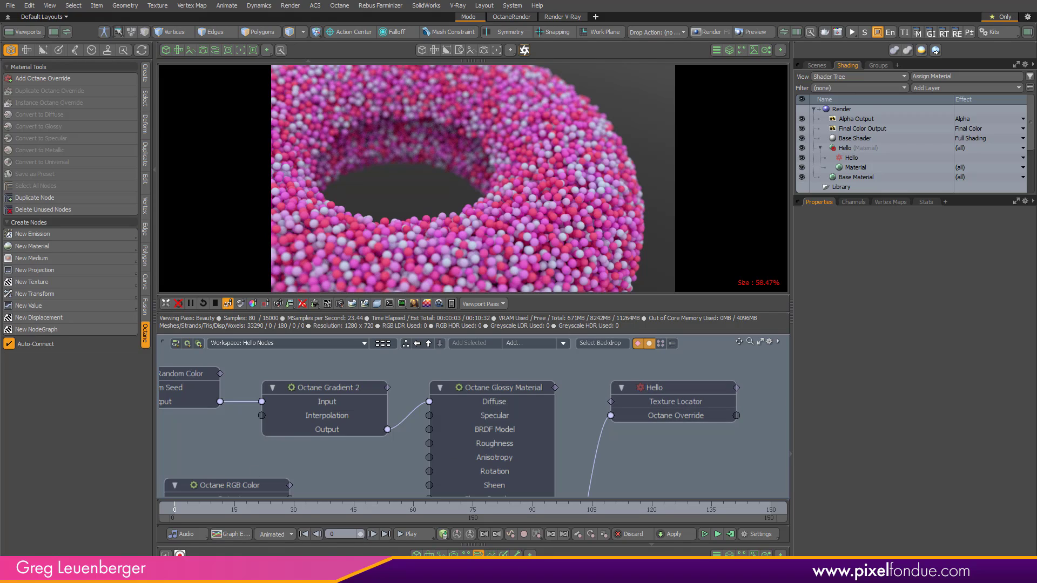
{"action": "left_click", "coordinate": [478, 554]}
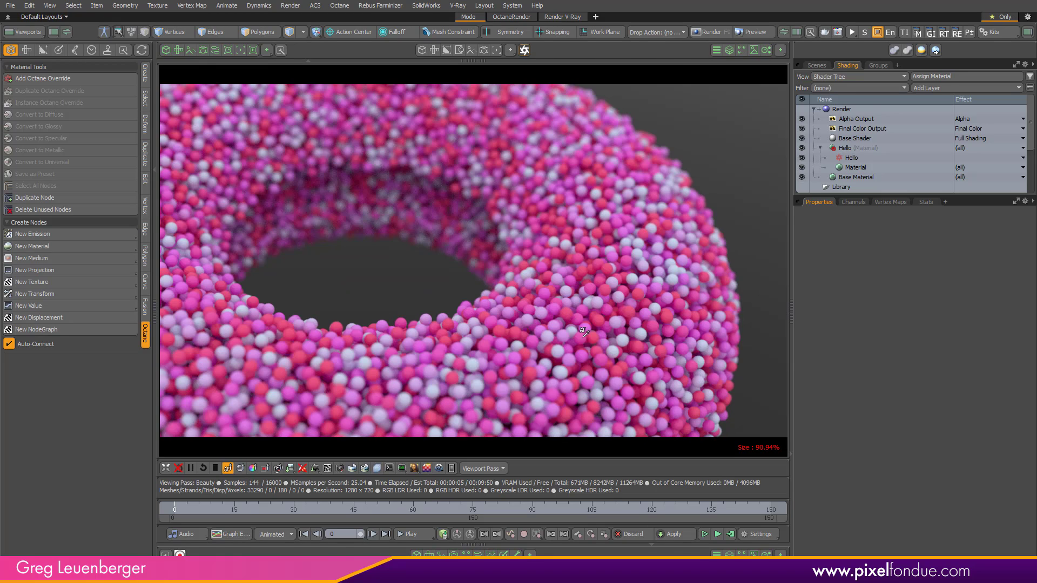